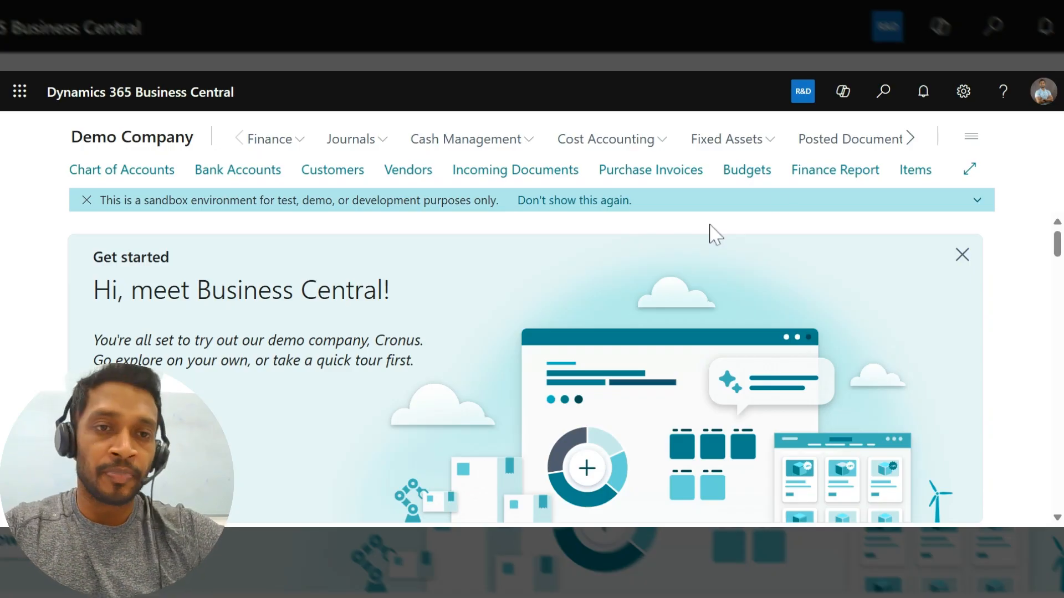
# Step: Open the Sales Orders list and create a new sales order for the customer Trey Research
pyautogui.click(883, 95)
pyautogui.write('sales order')
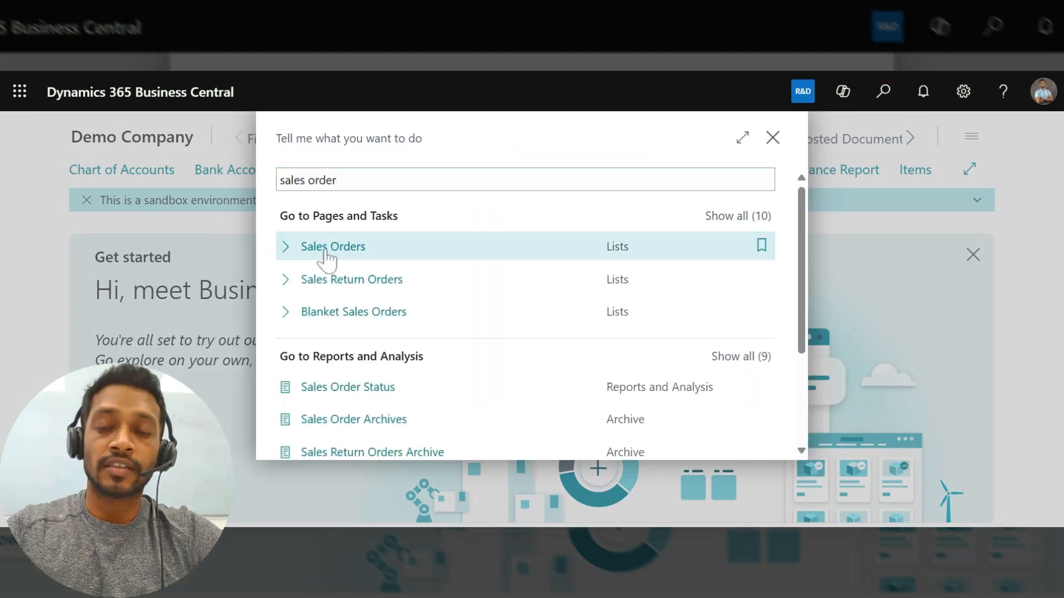
pyautogui.click(333, 247)
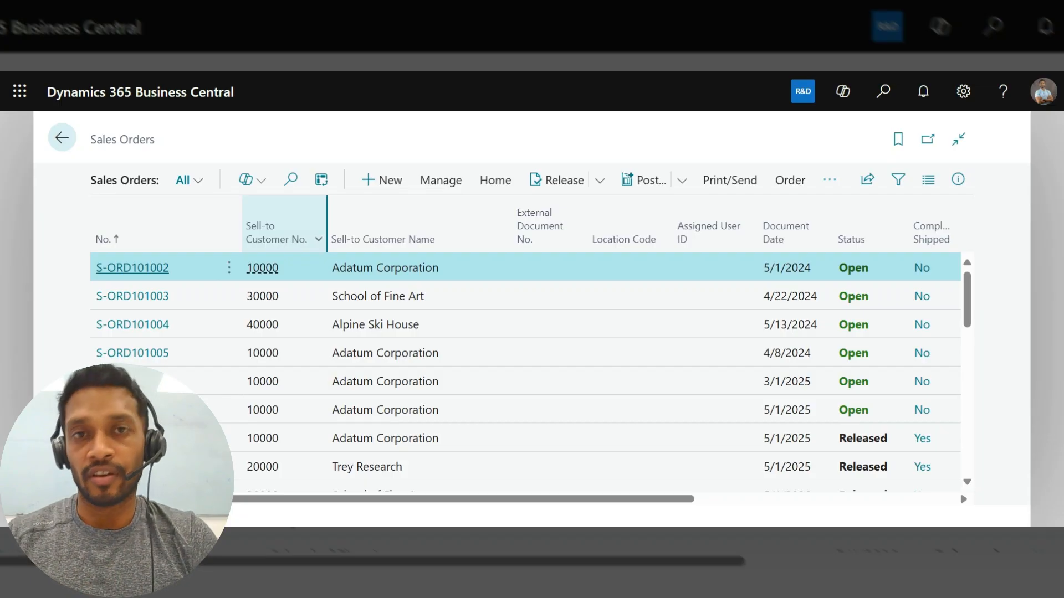
pyautogui.click(366, 181)
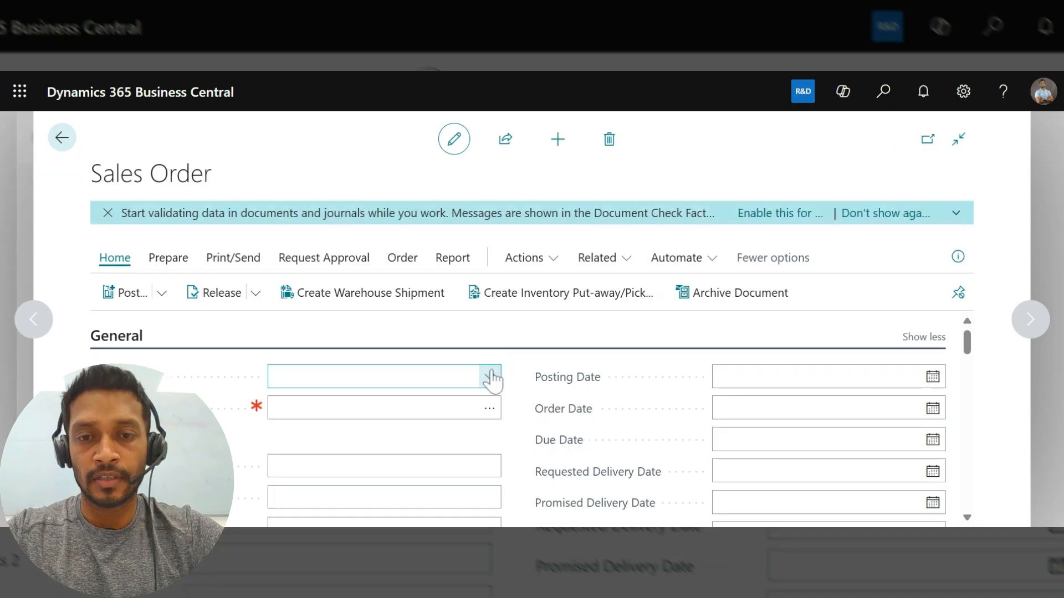
pyautogui.click(491, 377)
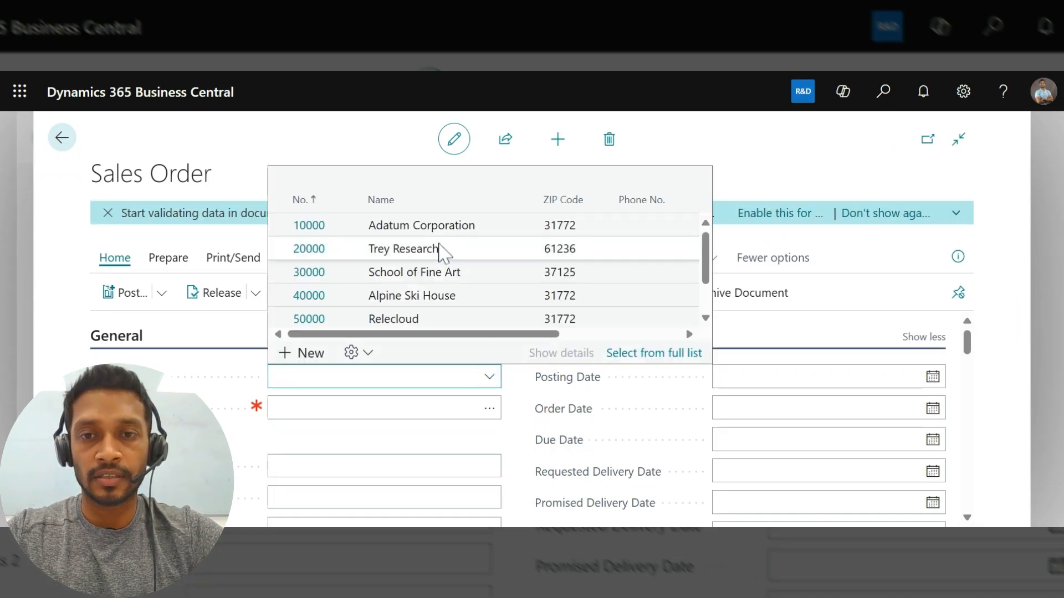
pyautogui.click(440, 250)
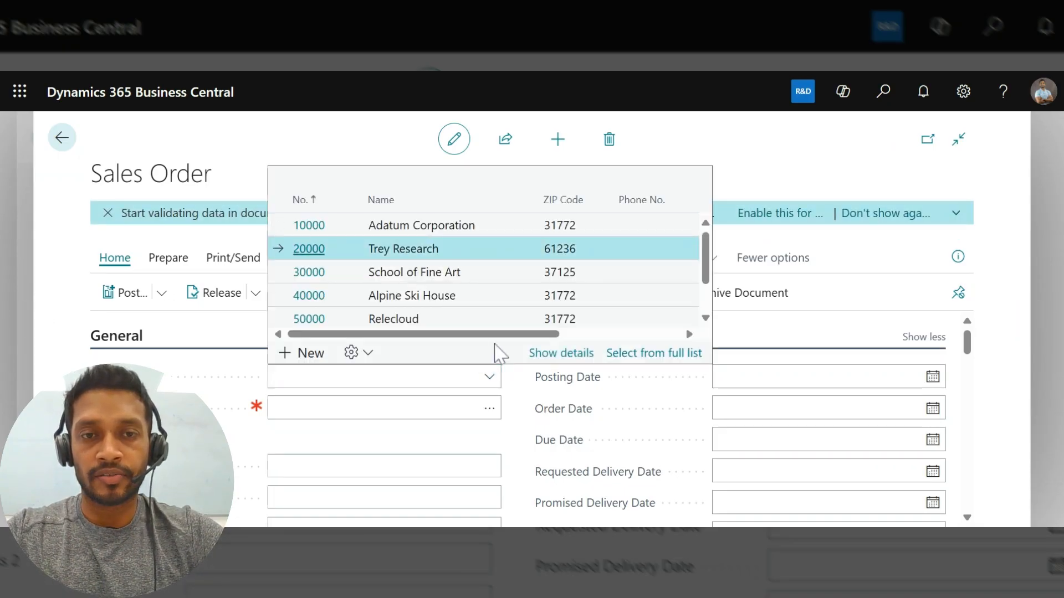
# Step: Add item 1006 Microsoft Licenses to the first order line and assign it the service commitment package LICENSES-24M-CUS
pyautogui.scroll(-6, 499, 353)
pyautogui.scroll(-1, 443, 395)
pyautogui.scroll(7, 443, 394)
pyautogui.scroll(-2, 444, 394)
pyautogui.scroll(-8, 444, 395)
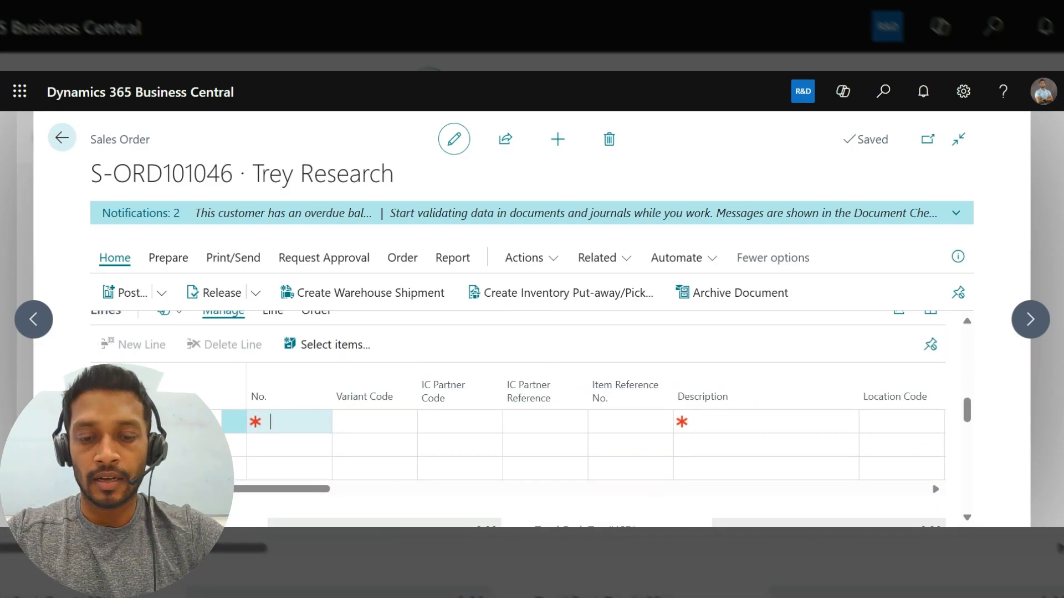
pyautogui.write('micr')
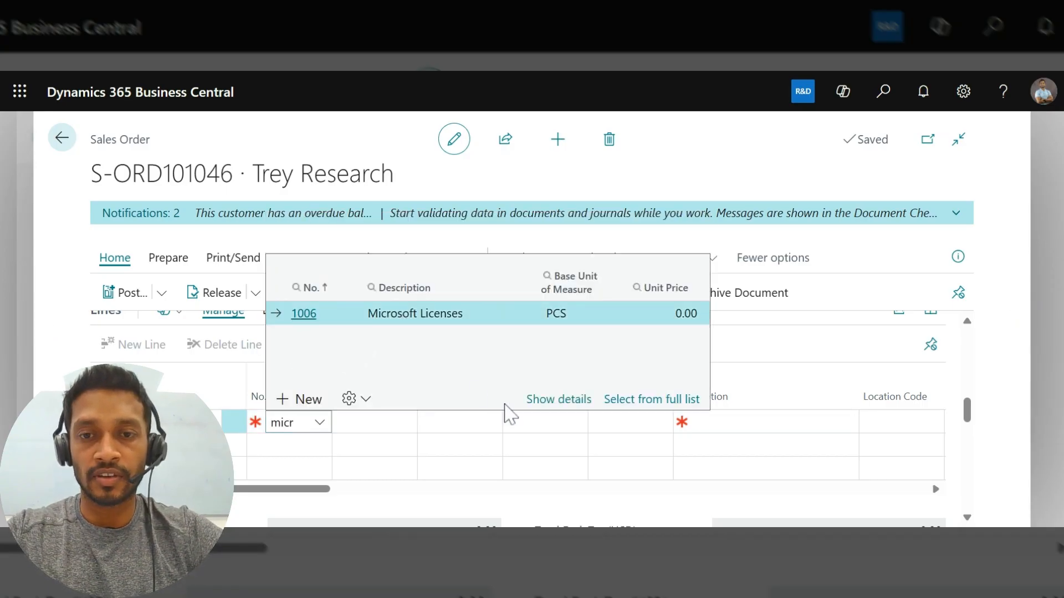
pyautogui.press('Tab')
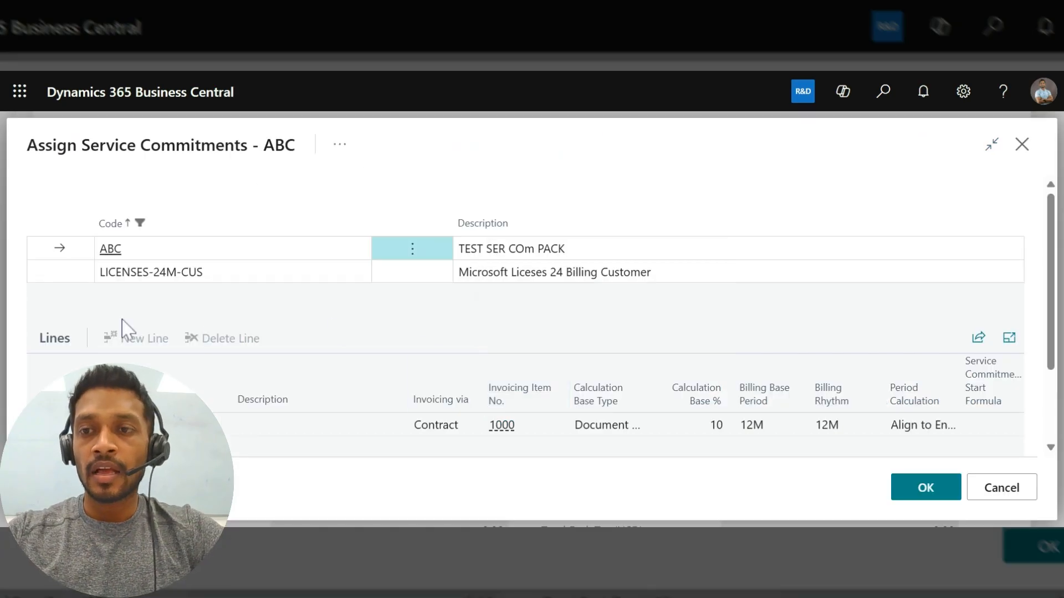
pyautogui.click(63, 274)
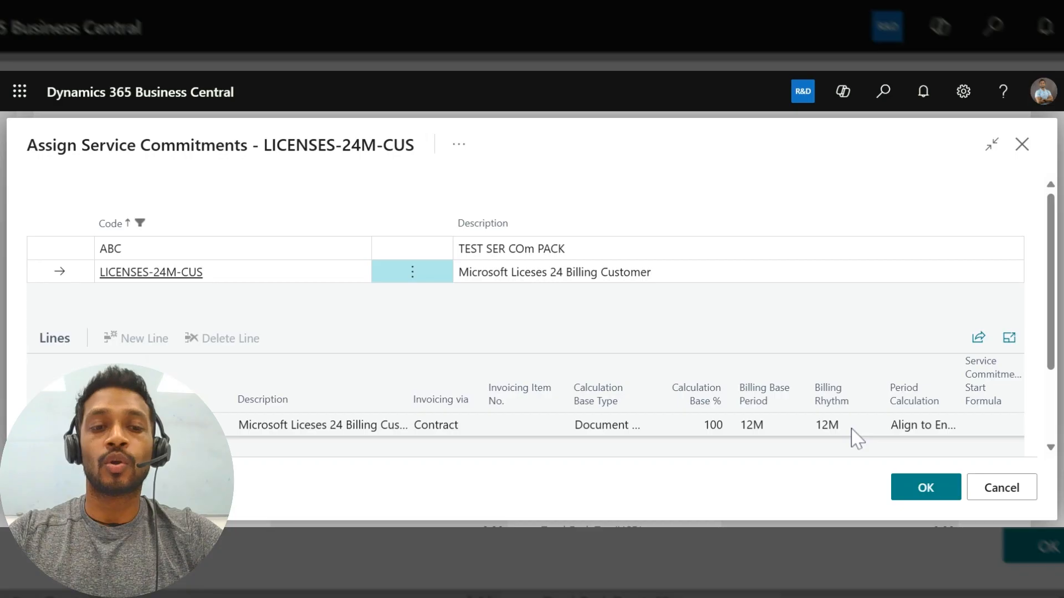
pyautogui.click(917, 497)
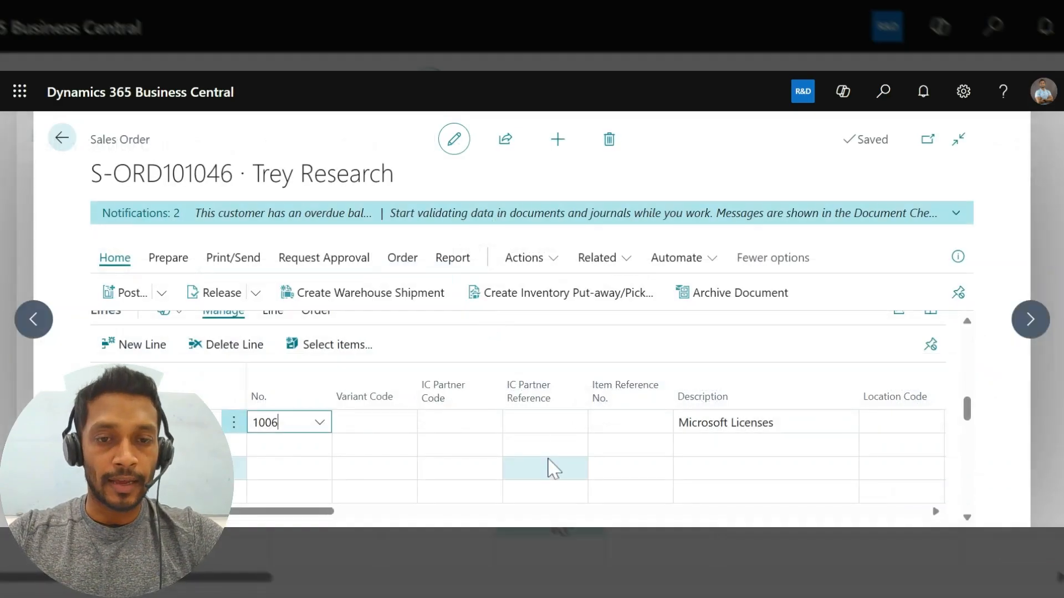
# Step: Set the Microsoft Licenses line's quantity to 10 and its unit price excluding tax to 1000
pyautogui.press('Return')
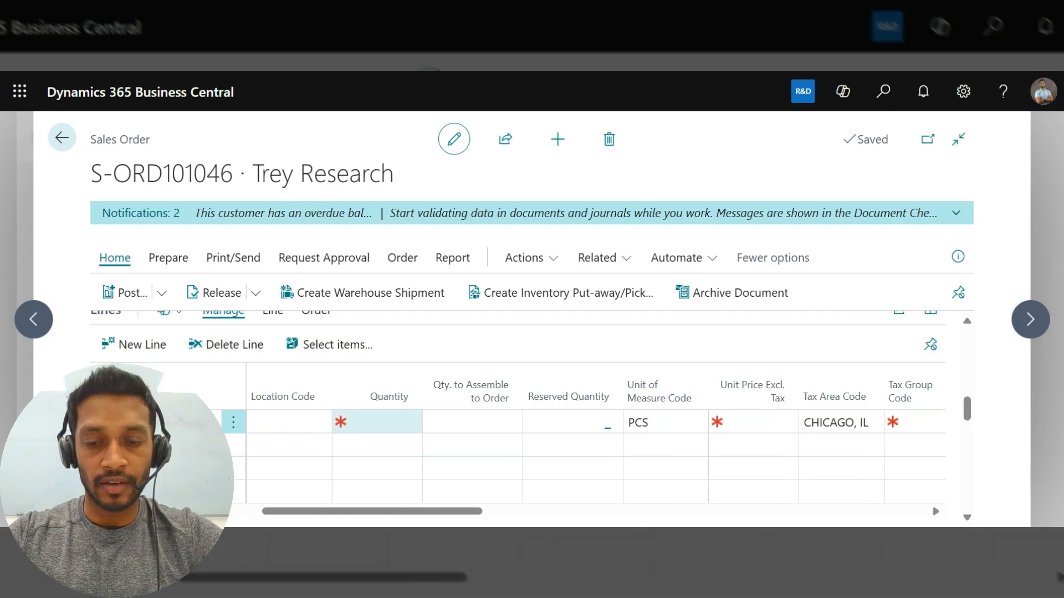
pyautogui.write('10')
pyautogui.press('Return')
pyautogui.write('1000')
pyautogui.press('Return')
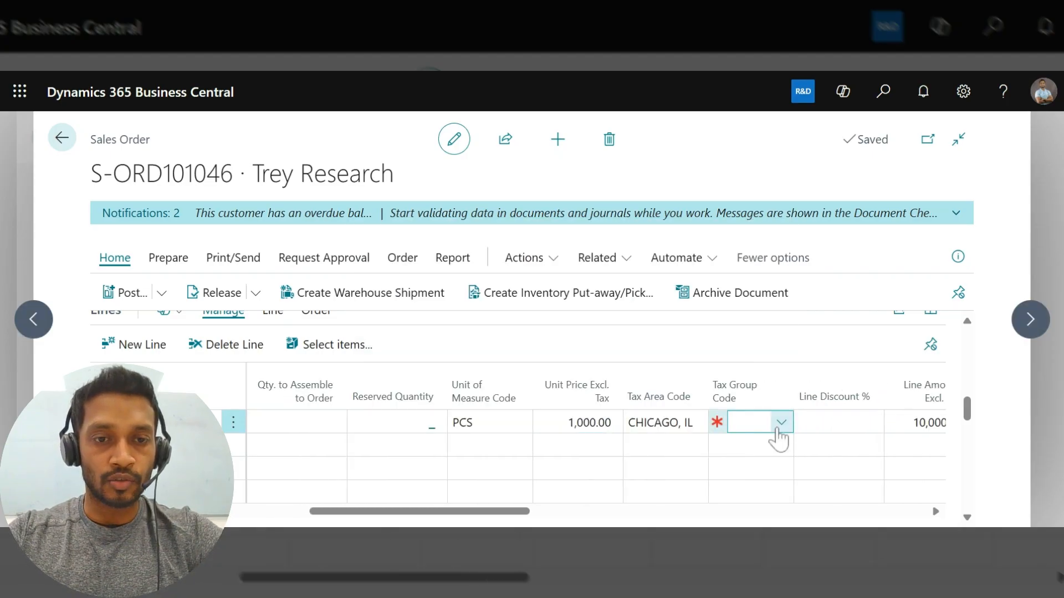
# Step: Set the Microsoft Licenses line's tax group code to NONTAXABLE
pyautogui.click(779, 425)
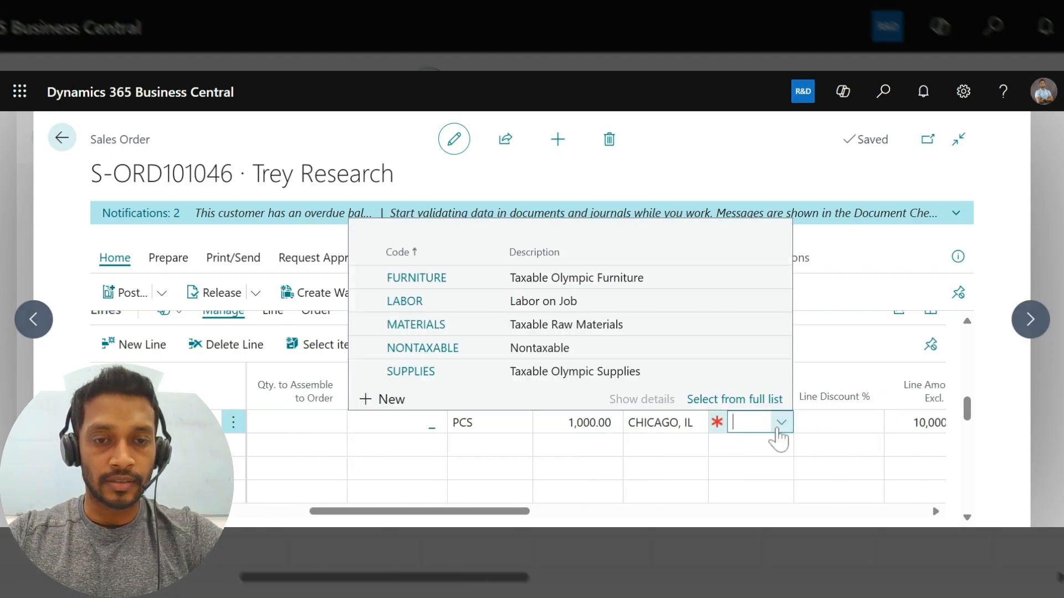
pyautogui.click(673, 363)
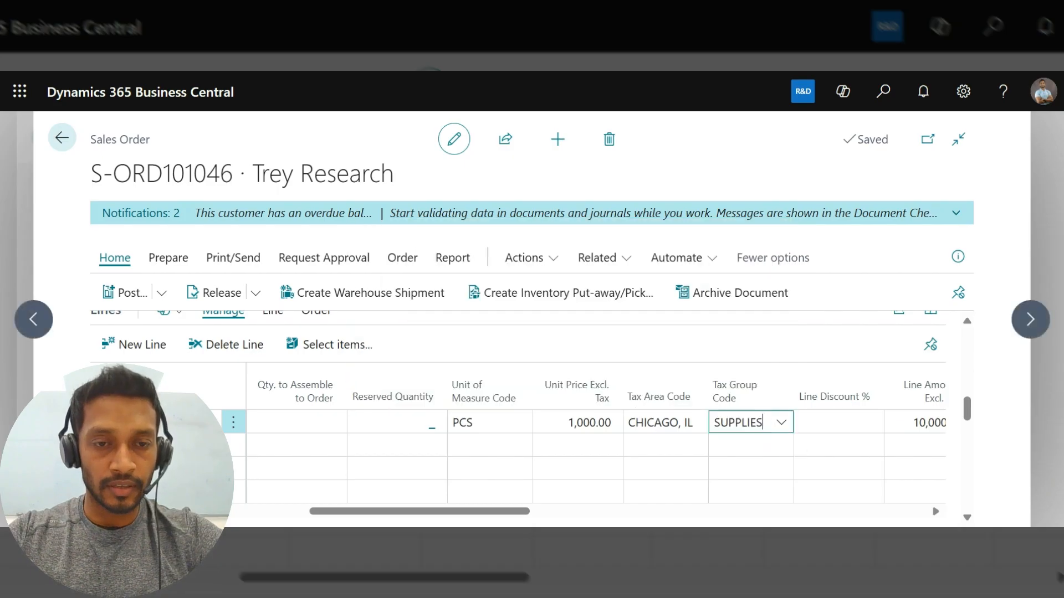
pyautogui.click(781, 426)
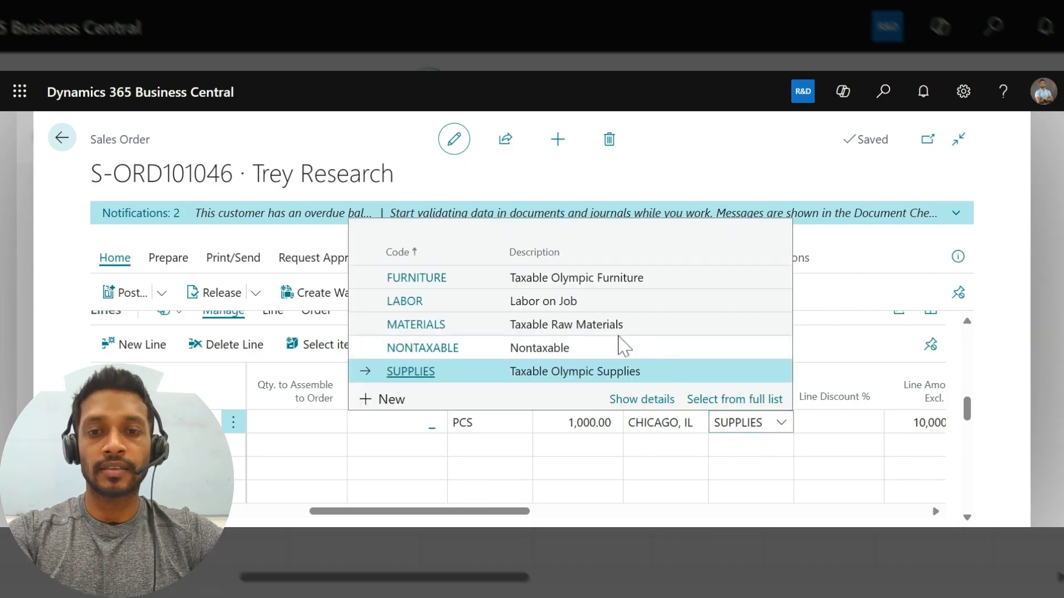
pyautogui.click(605, 355)
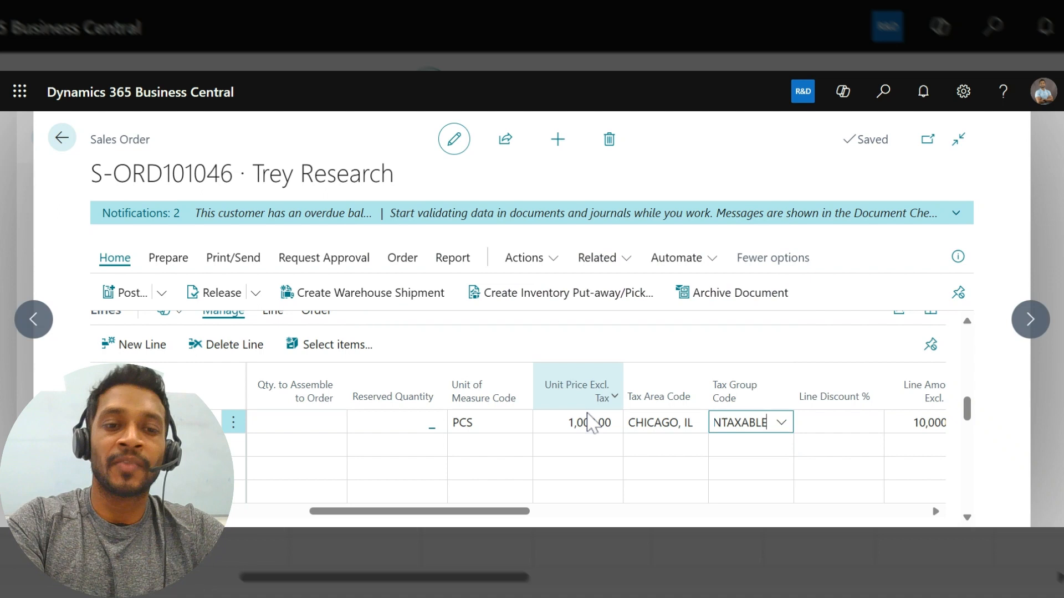
# Step: Preview the posting of the sales order to examine its related entries, and return to the order
pyautogui.scroll(-2, 590, 424)
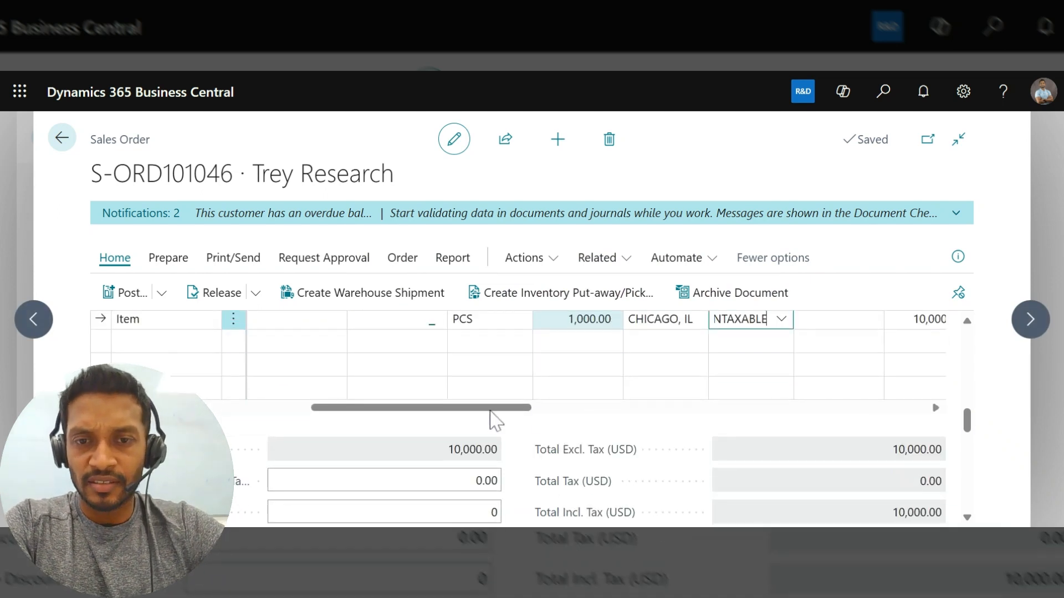
pyautogui.scroll(5, 475, 420)
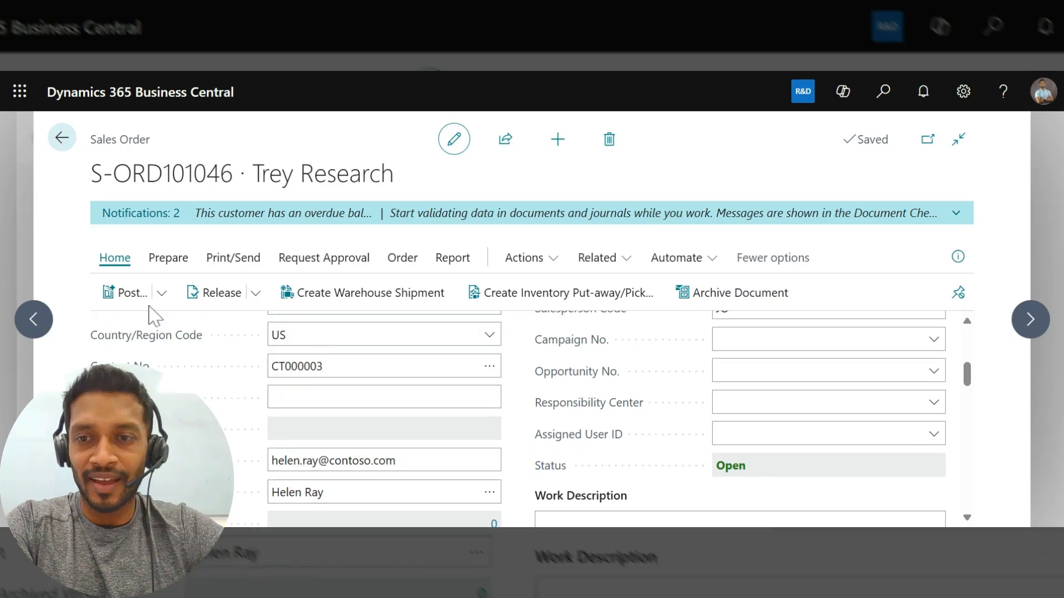
pyautogui.click(161, 293)
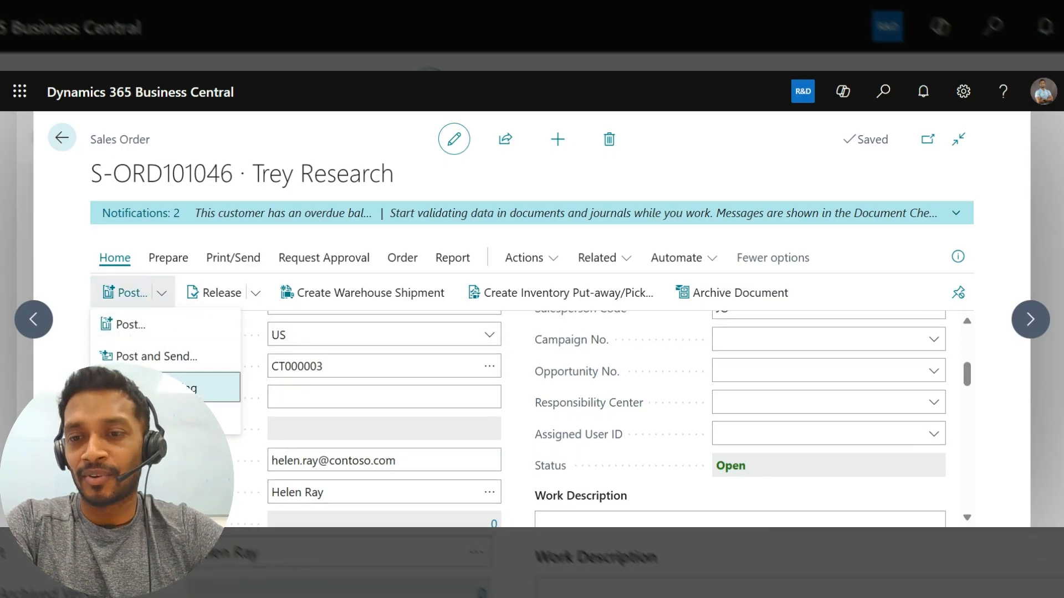
pyautogui.click(183, 388)
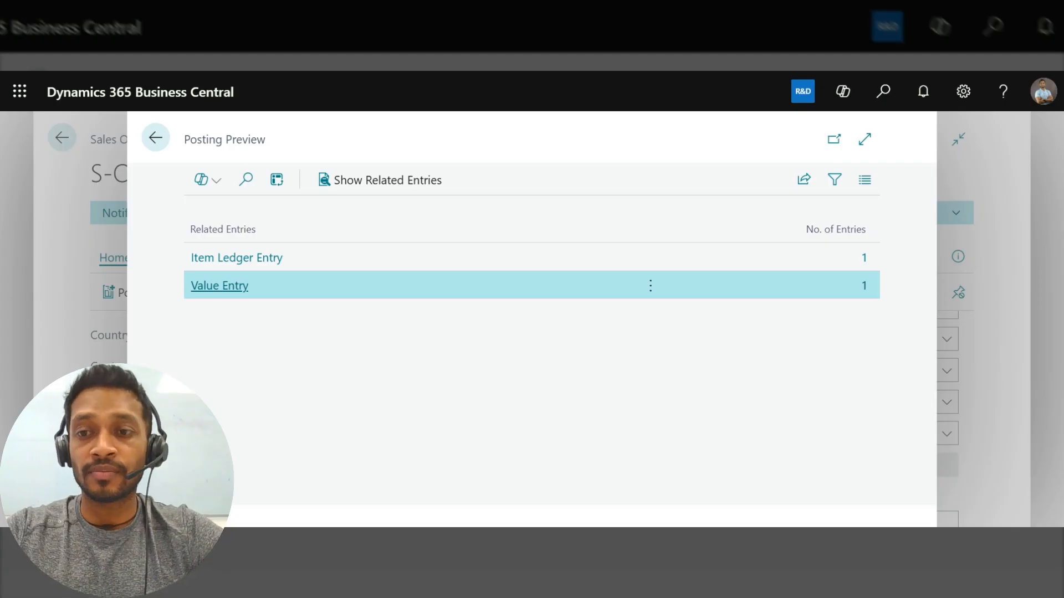
pyautogui.press('Escape')
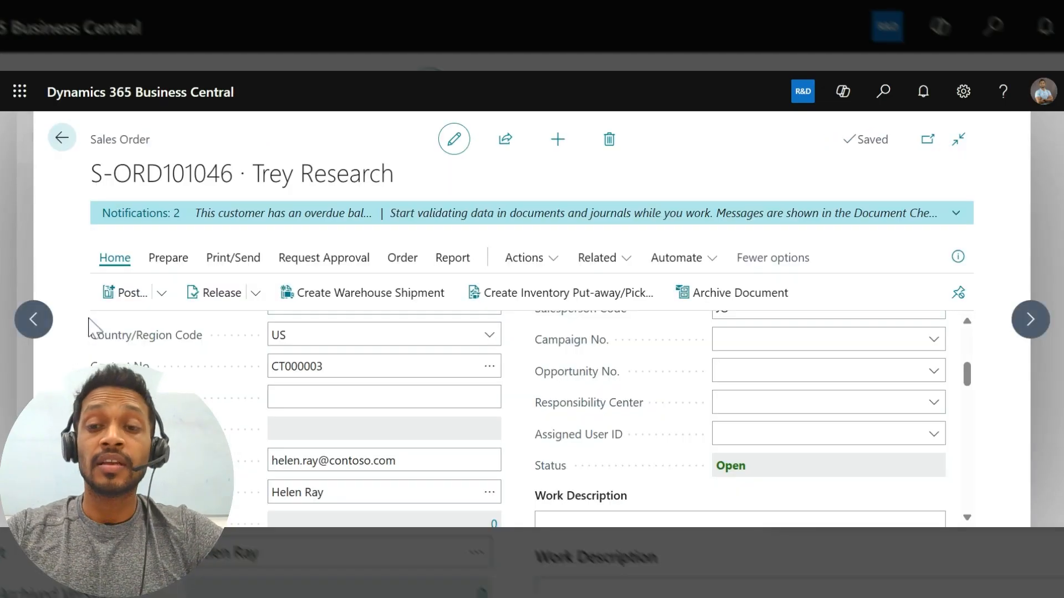
# Step: Open the item card of Microsoft Licenses from the item number on the order line
pyautogui.scroll(-5, 221, 361)
pyautogui.scroll(-3, 222, 361)
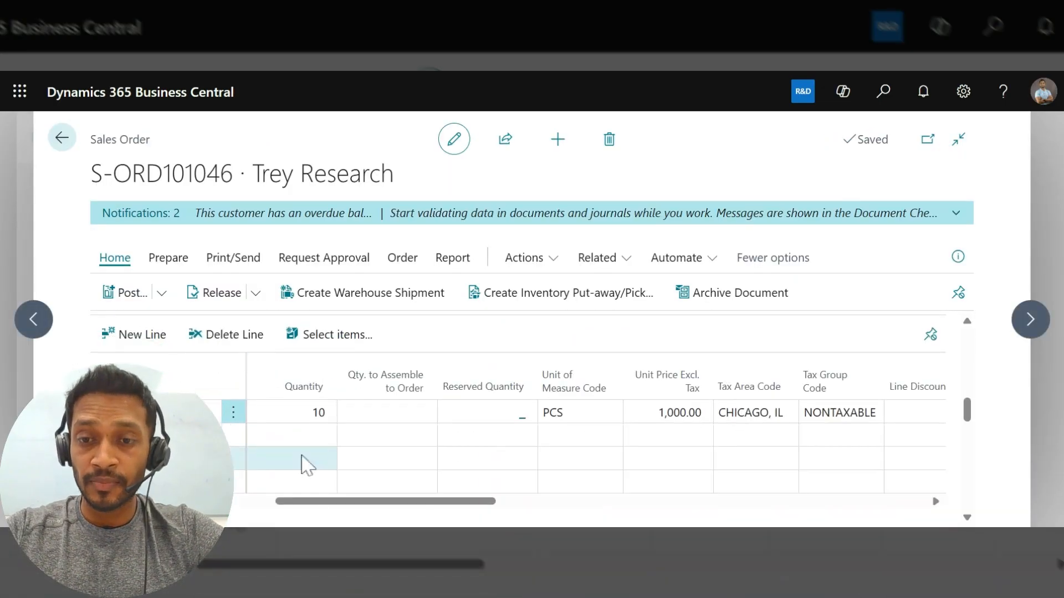
pyautogui.hscroll(-6, 302, 463)
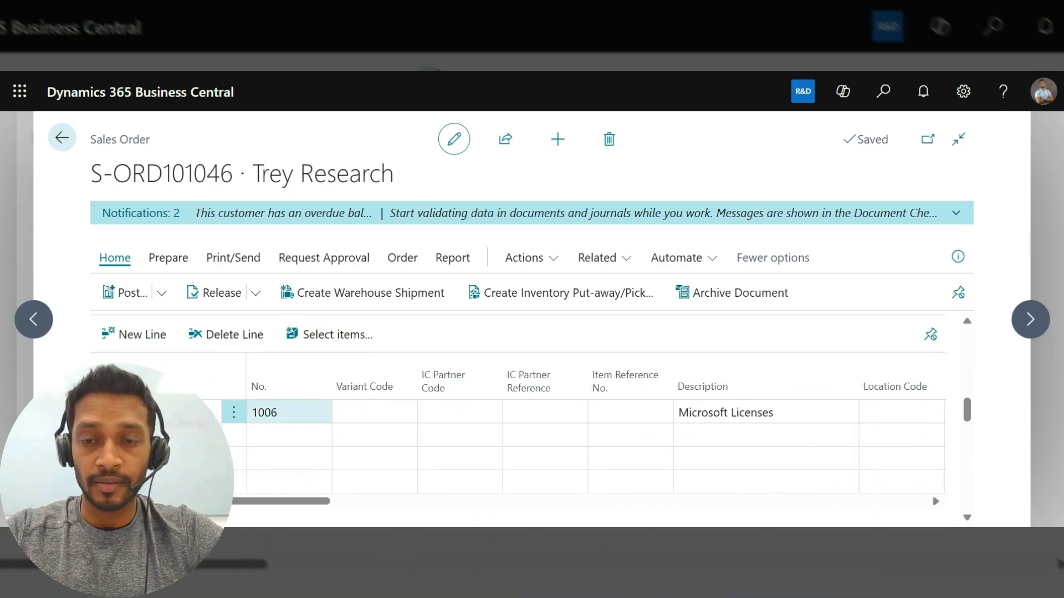
pyautogui.click(321, 422)
pyautogui.click(320, 417)
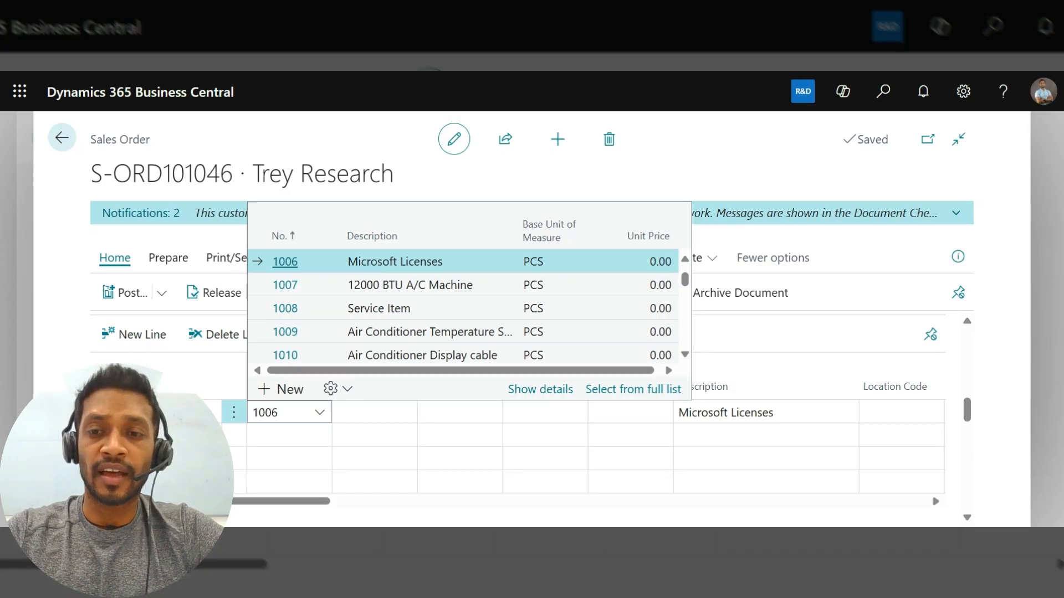
pyautogui.click(540, 390)
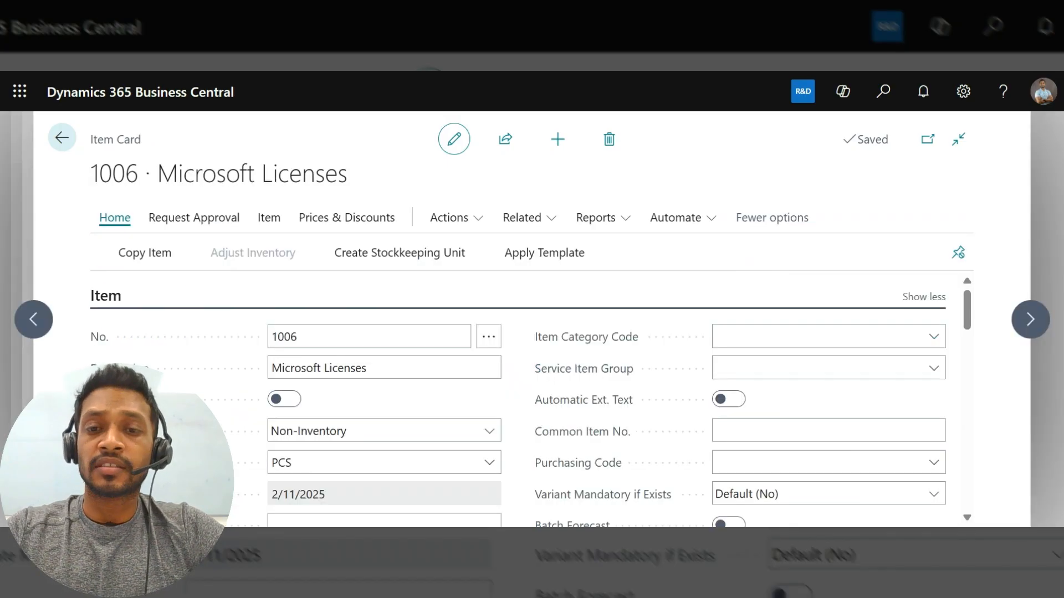
# Step: Review the service commitment packages assigned to the Microsoft Licenses item, and return to its card
pyautogui.click(269, 219)
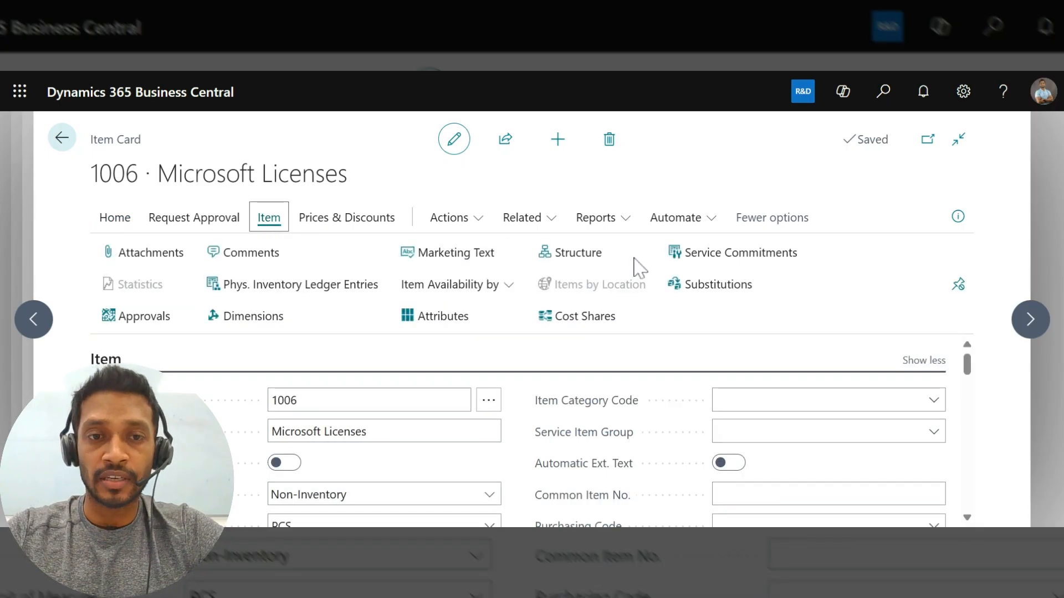
pyautogui.click(724, 253)
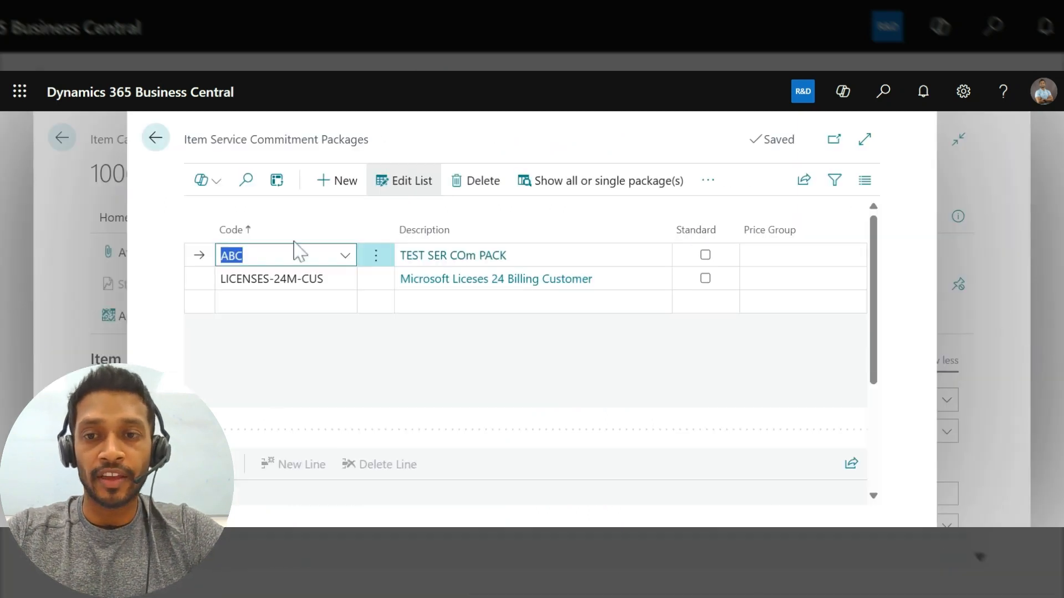
pyautogui.click(339, 382)
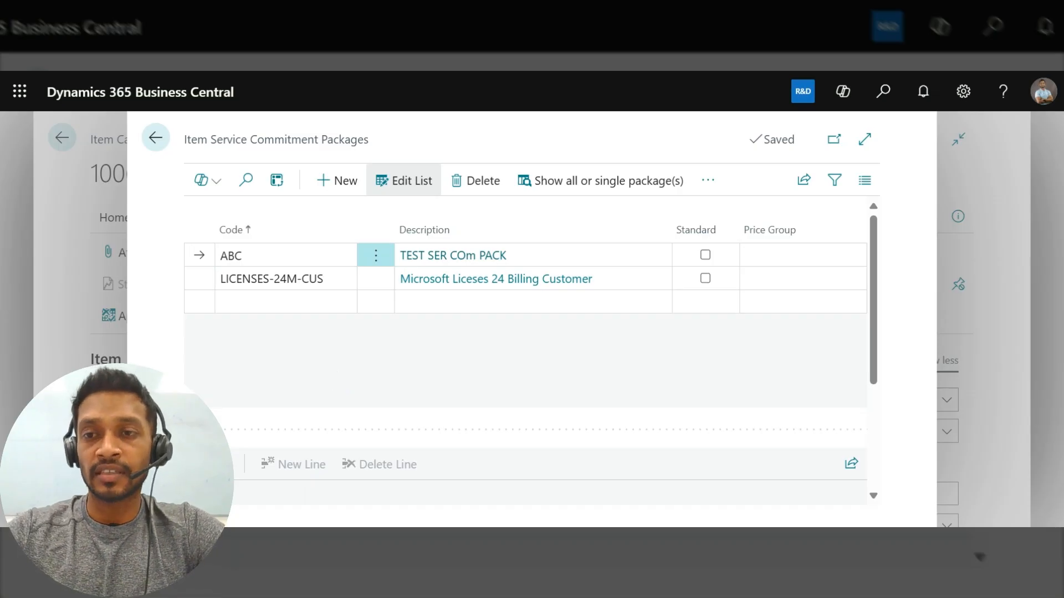
pyautogui.press('Escape')
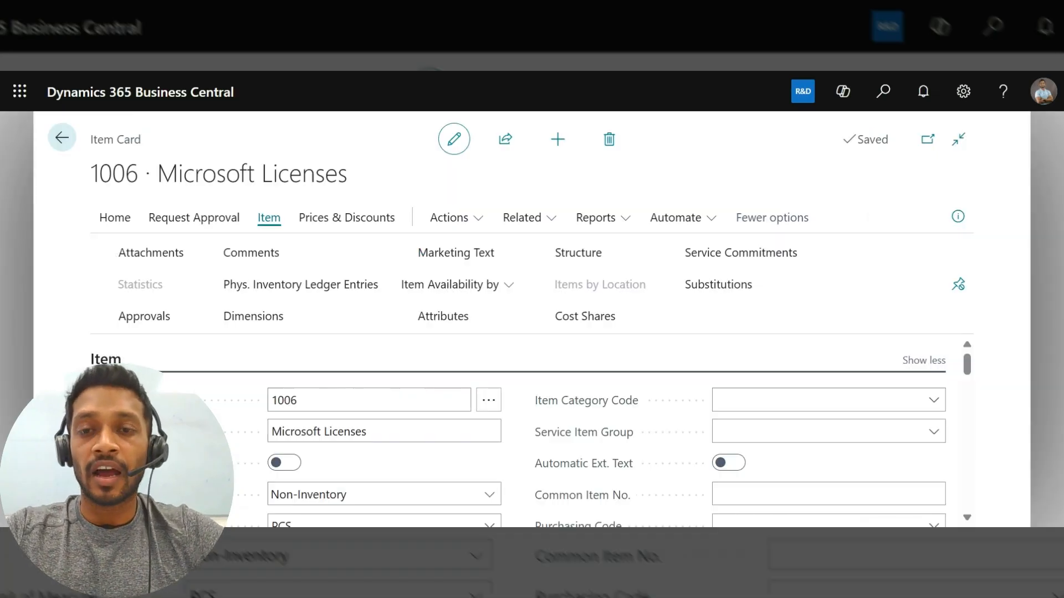
# Step: Check the Service Commitment Option among the item's price and sales settings, and return to the sales order
pyautogui.scroll(-6, 532, 430)
pyautogui.scroll(-1, 532, 430)
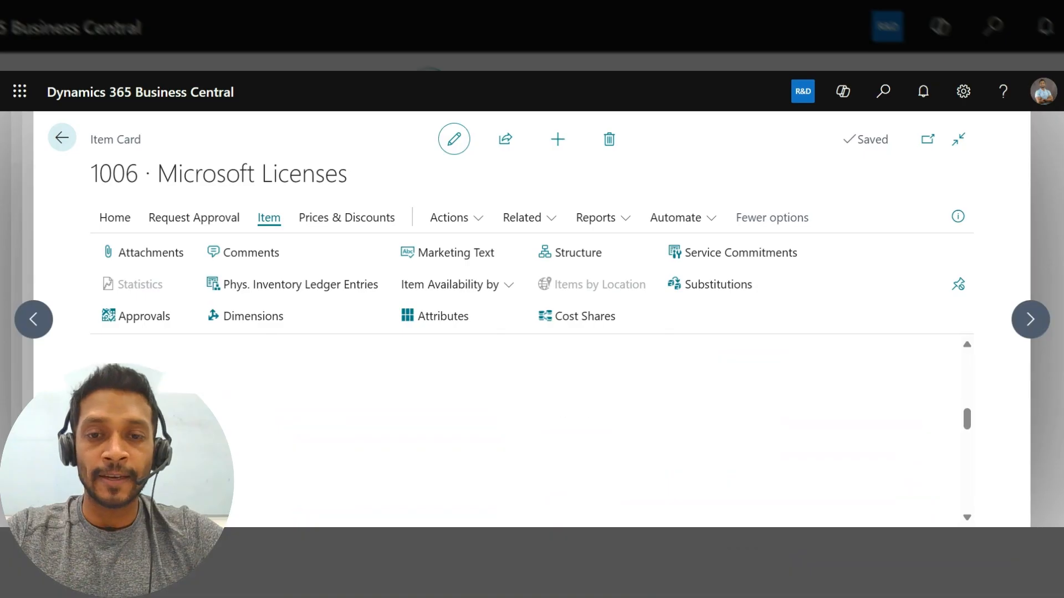
pyautogui.scroll(-2, 532, 430)
pyautogui.scroll(-2, 588, 421)
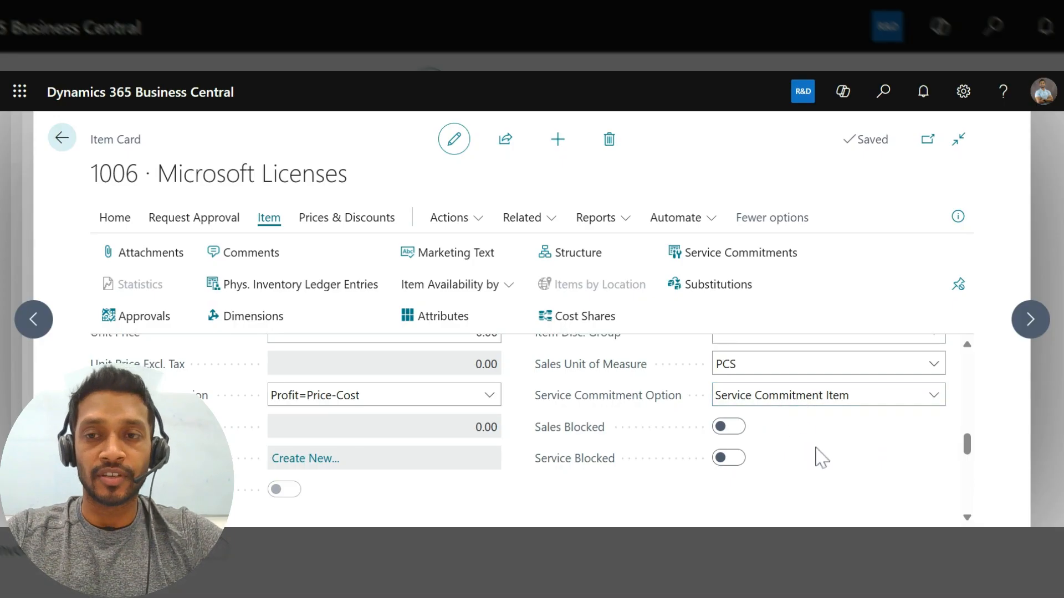
pyautogui.press('Escape')
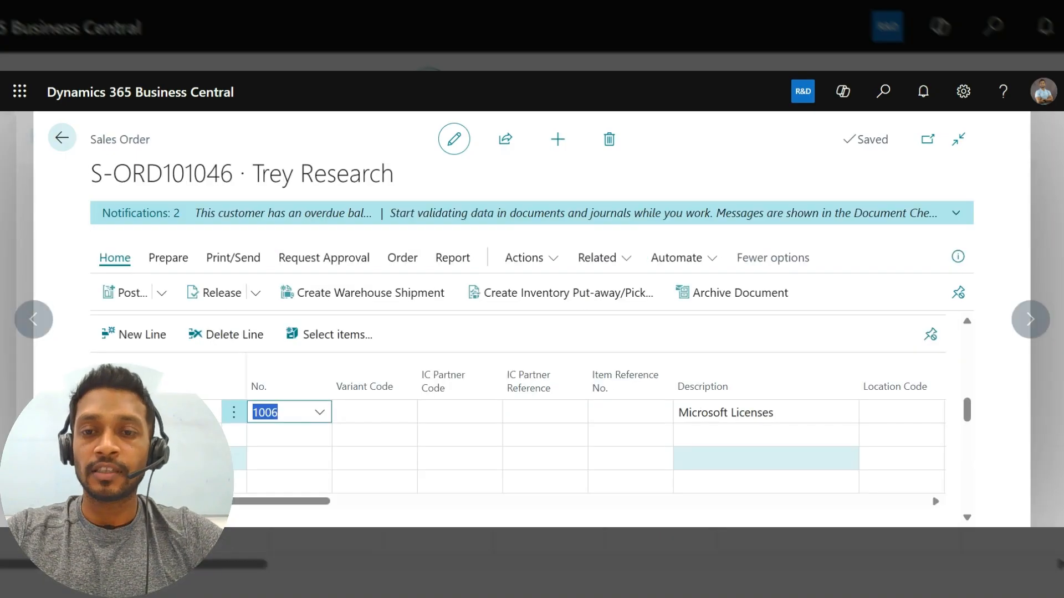
# Step: Post the sales order with the Ship and Invoice option
pyautogui.click(169, 302)
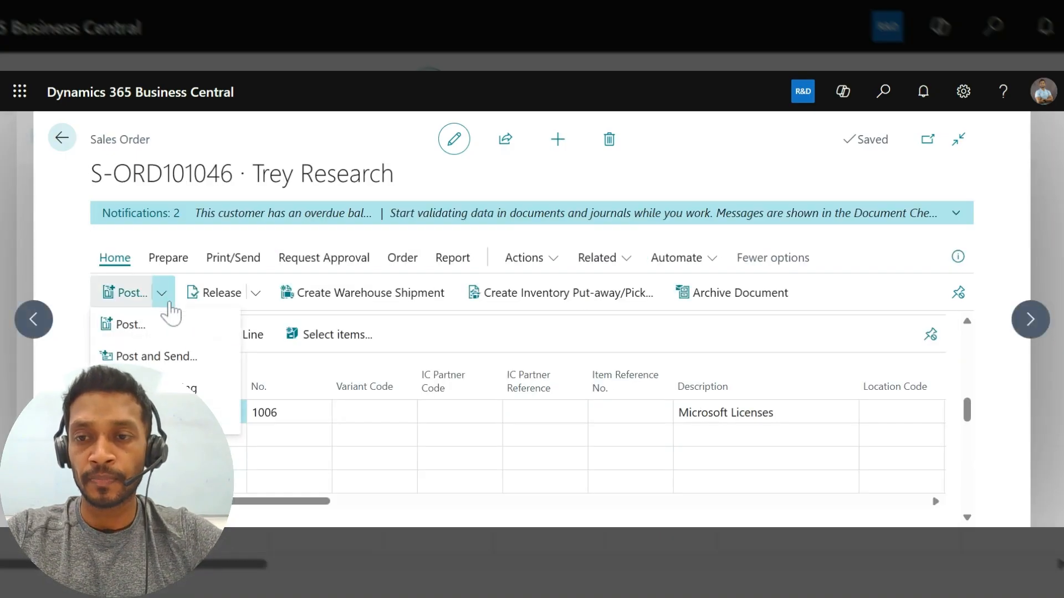
pyautogui.click(171, 331)
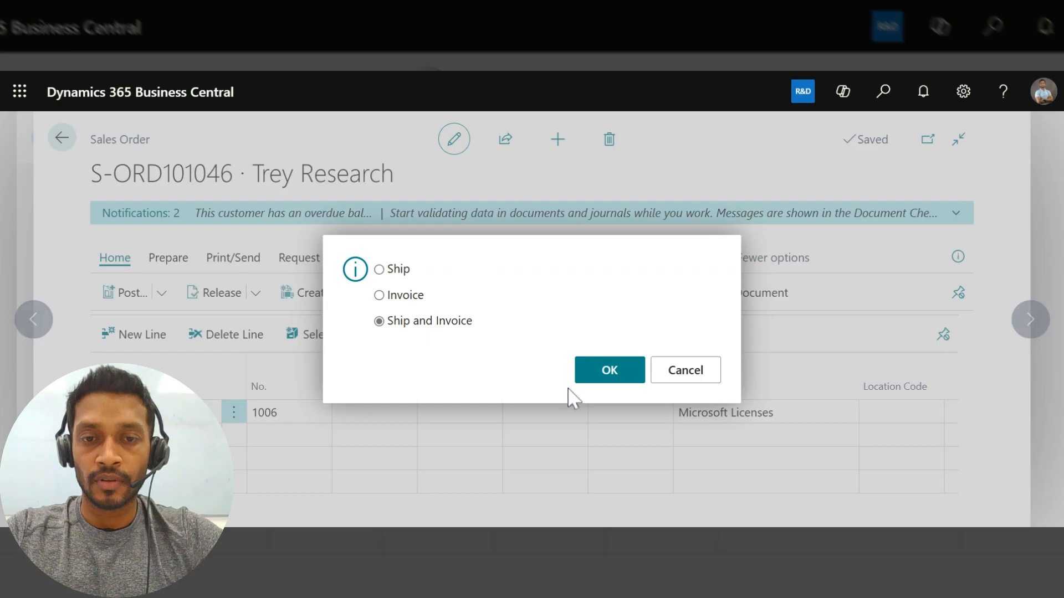
pyautogui.click(594, 376)
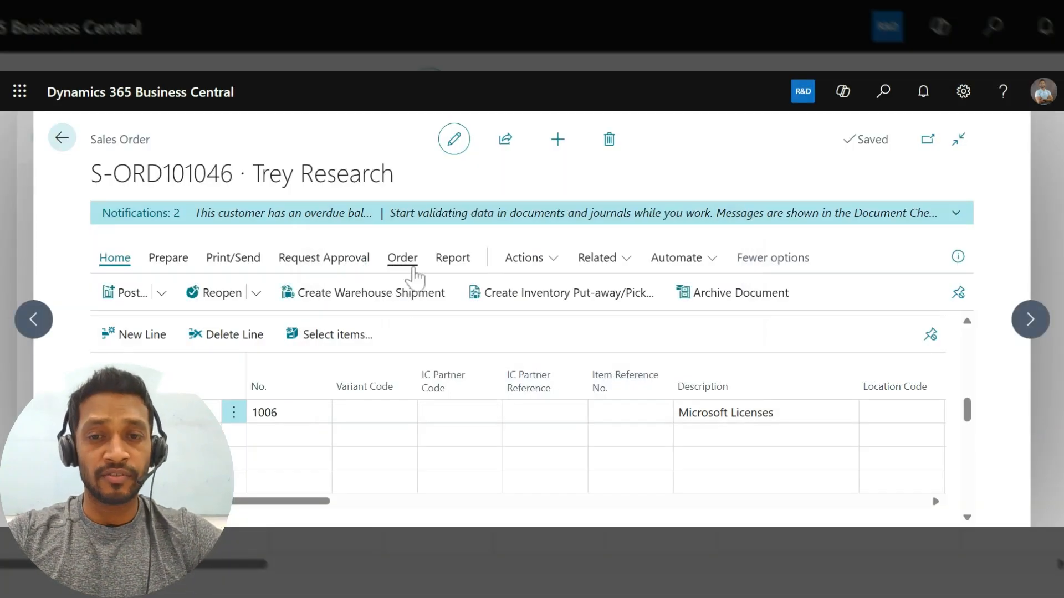
# Step: Check the posted sales invoices linked to the Trey Research sales order, and return to the order
pyautogui.click(412, 270)
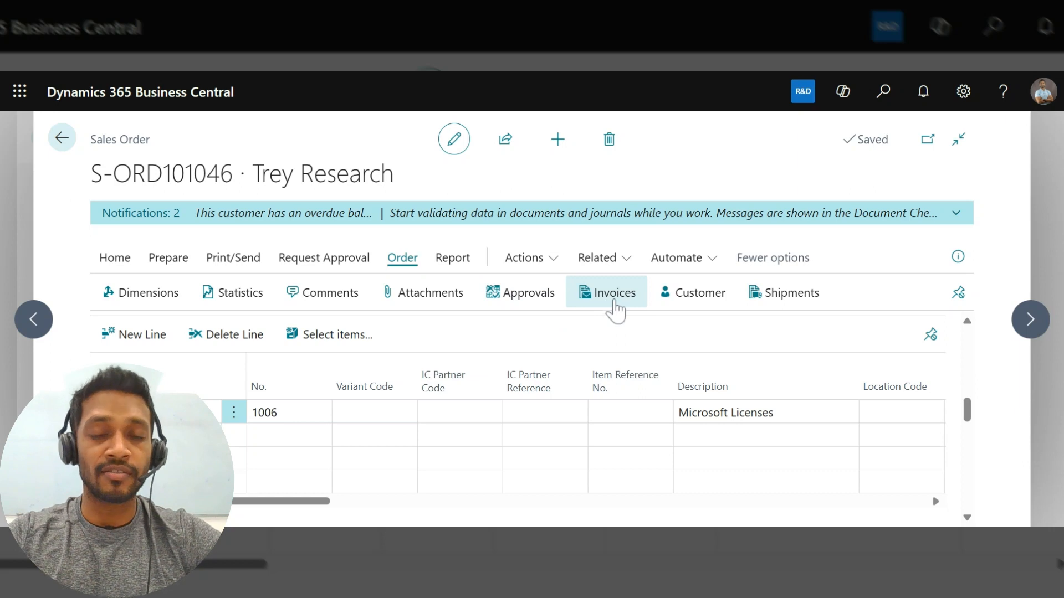
pyautogui.click(614, 303)
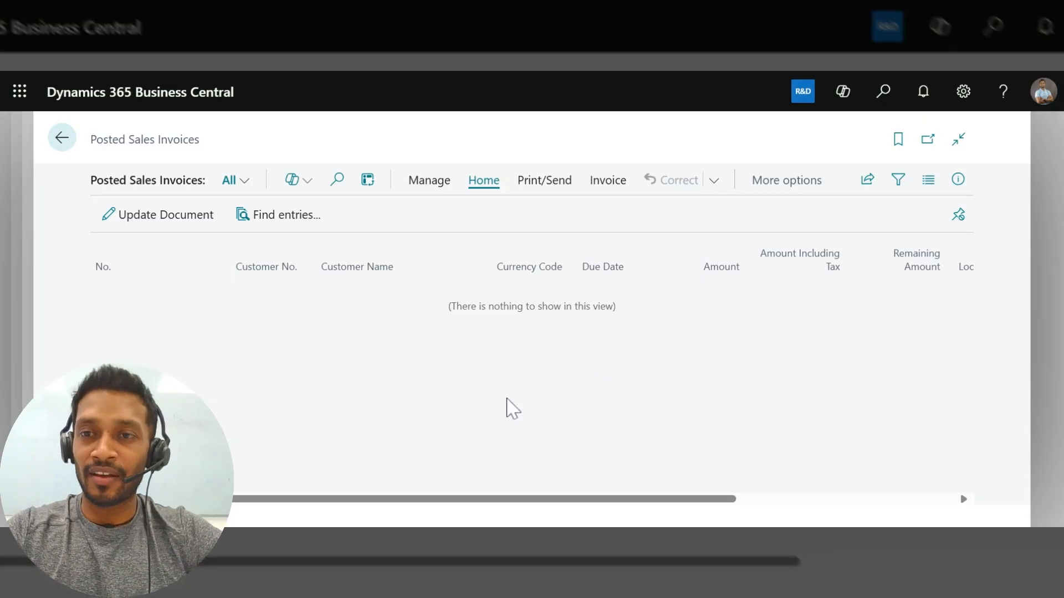
pyautogui.press('Escape')
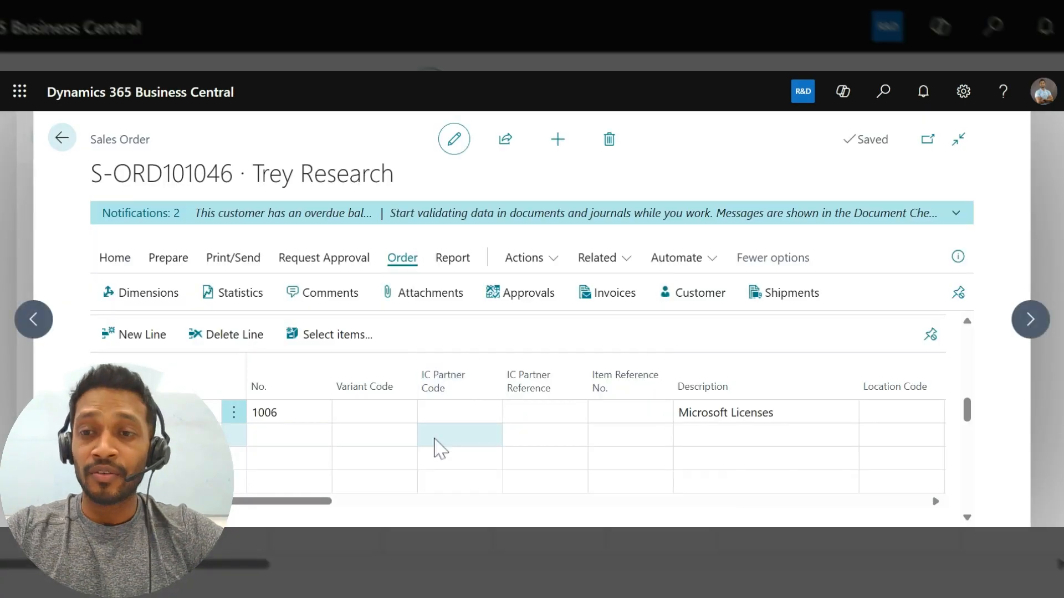
# Step: Review the service commitment of the Microsoft Licenses order line, including its package, prices, service amount and billing periods, and return to the order
pyautogui.hscroll(5, 435, 446)
pyautogui.hscroll(6, 438, 448)
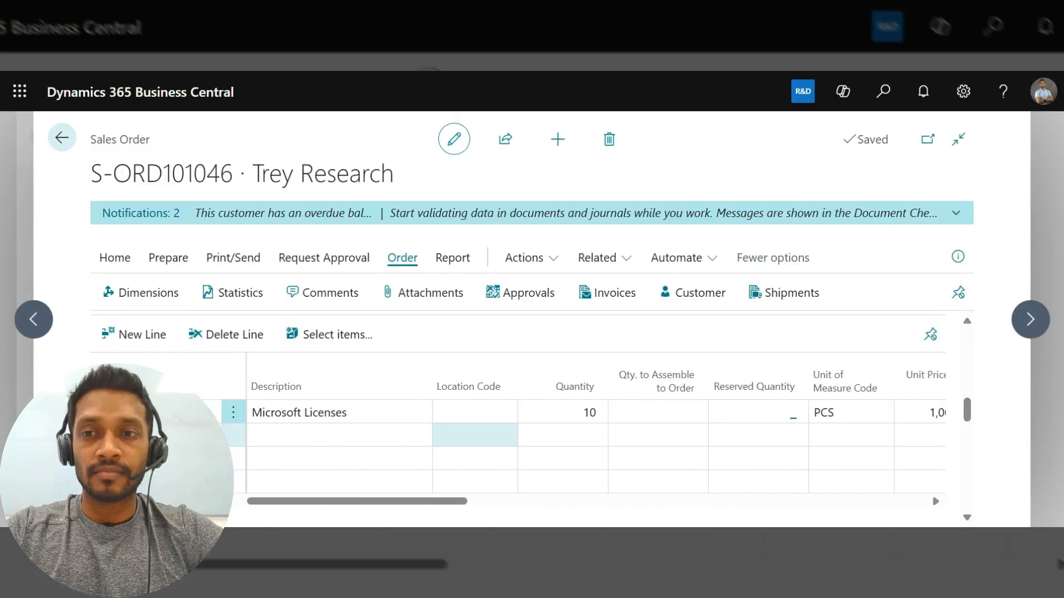
pyautogui.hscroll(6, 443, 438)
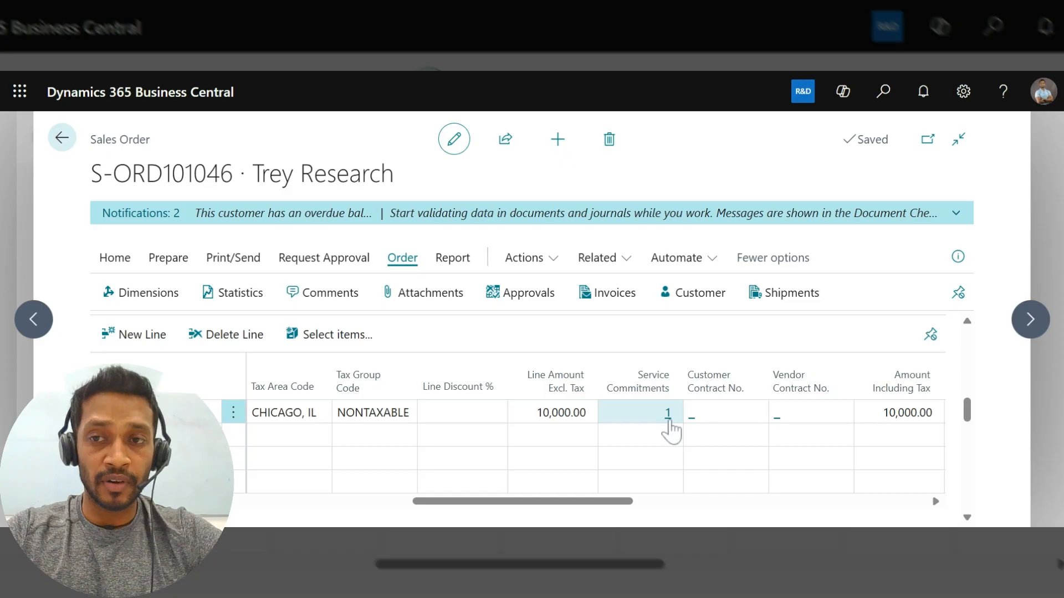
pyautogui.click(669, 420)
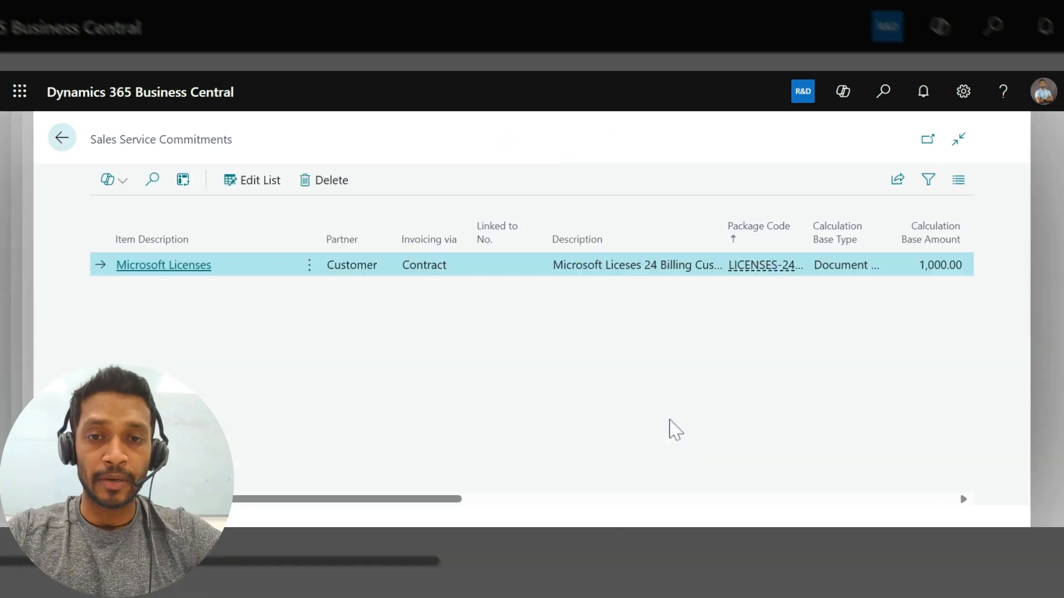
pyautogui.hscroll(6, 675, 430)
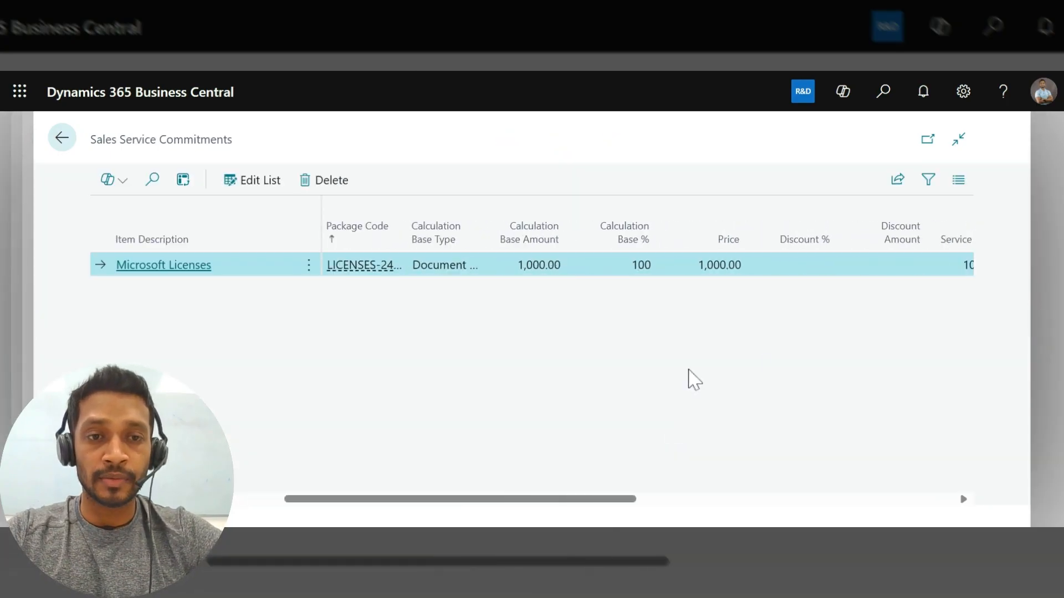
pyautogui.hscroll(5, 769, 368)
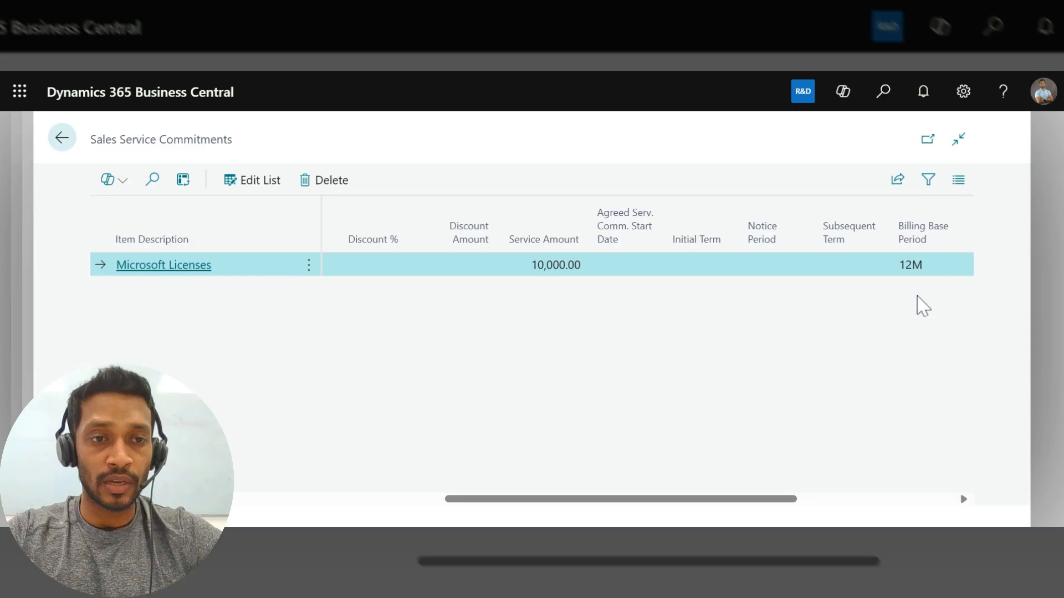
pyautogui.hscroll(1, 848, 268)
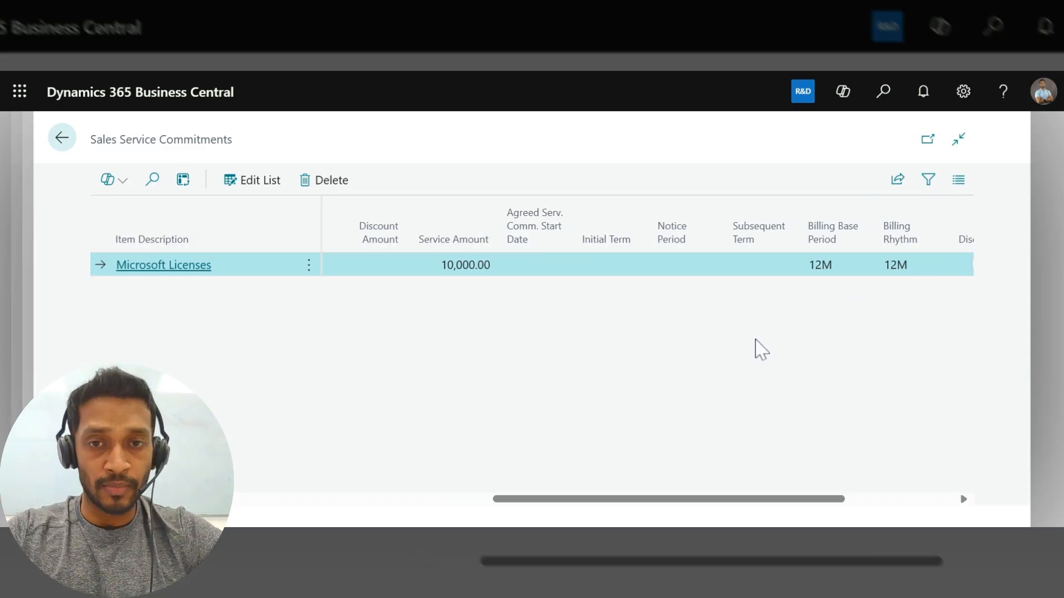
pyautogui.hscroll(-3, 755, 347)
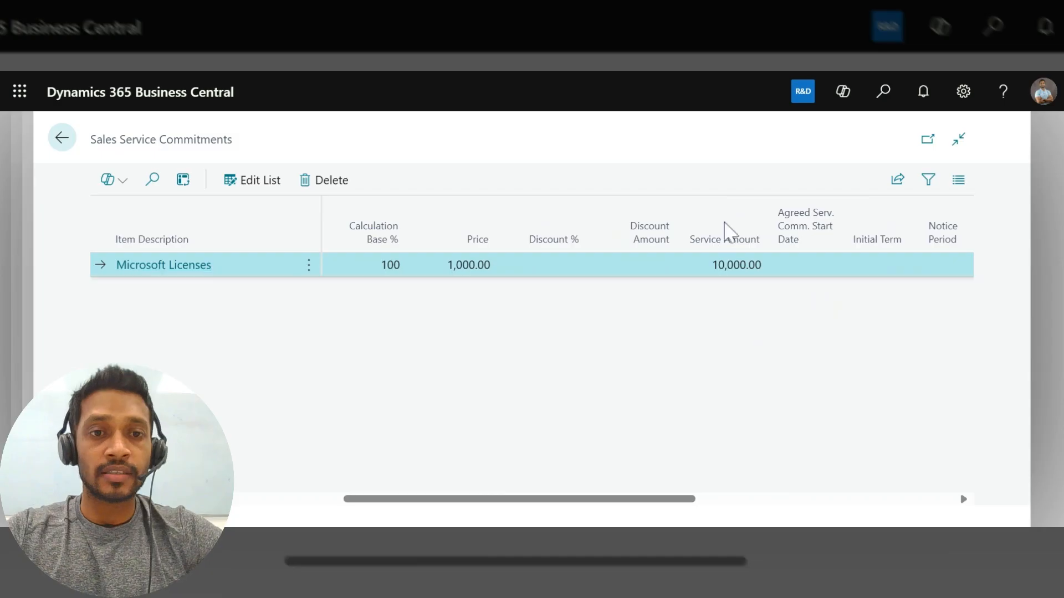
pyautogui.hscroll(-4, 720, 359)
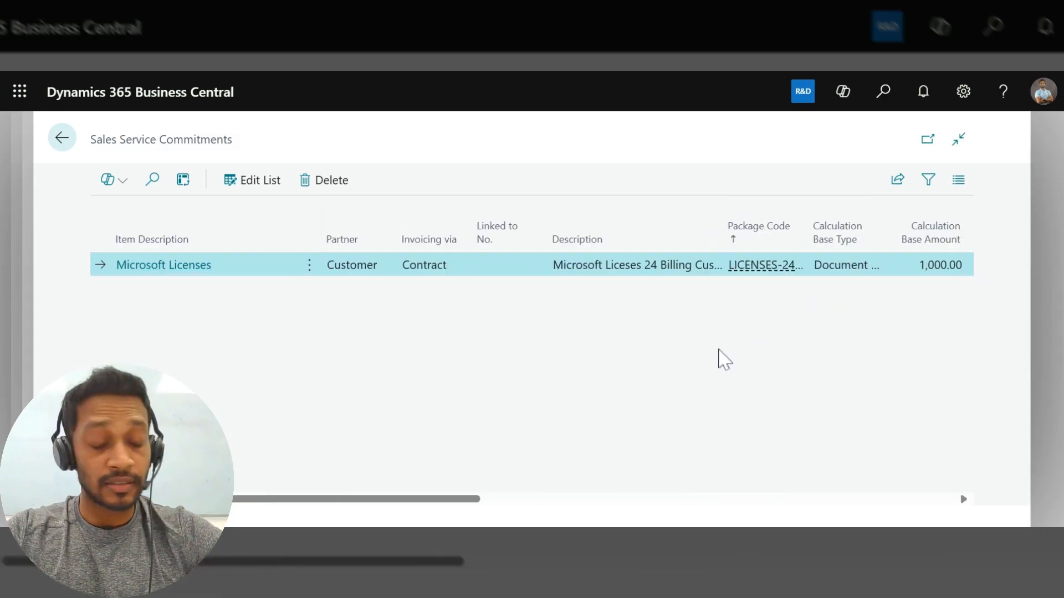
pyautogui.hscroll(2, 725, 360)
pyautogui.hscroll(2, 648, 346)
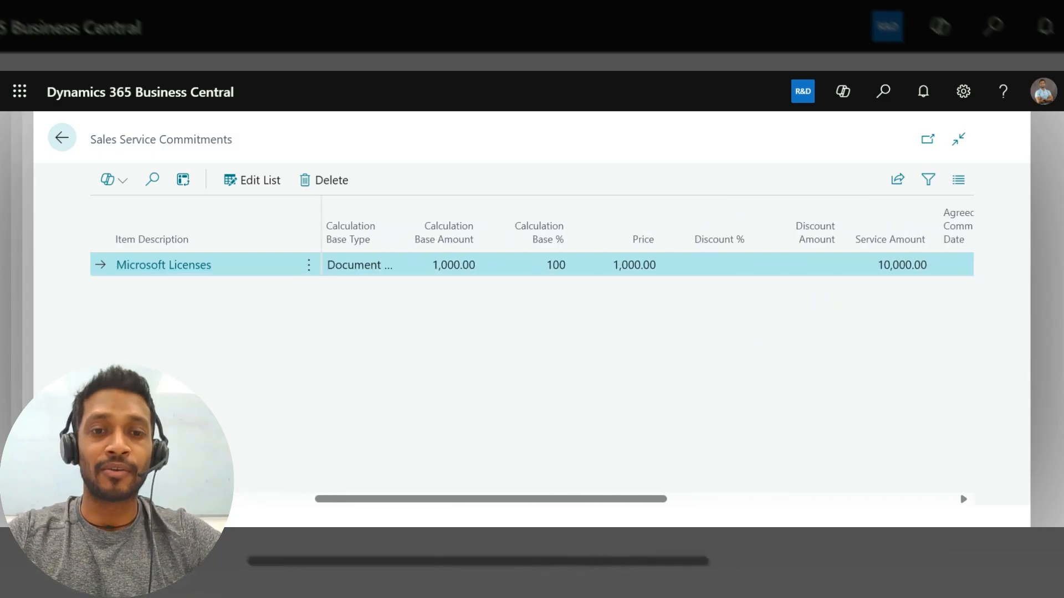
pyautogui.hscroll(-4, 809, 366)
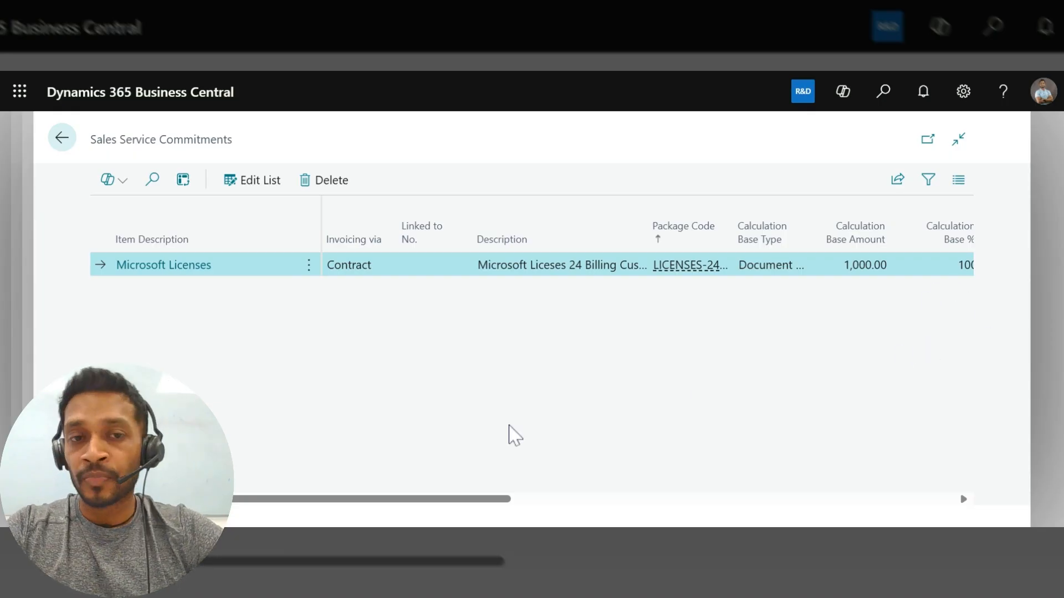
pyautogui.press('Escape')
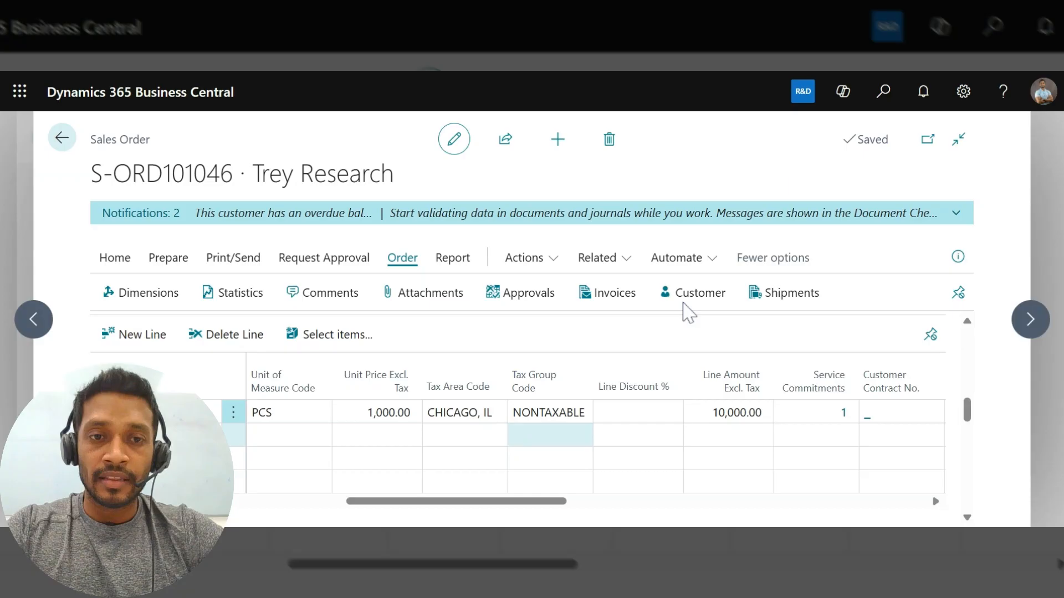
# Step: Search for "recu" and open the Recurring Billing page
pyautogui.click(885, 93)
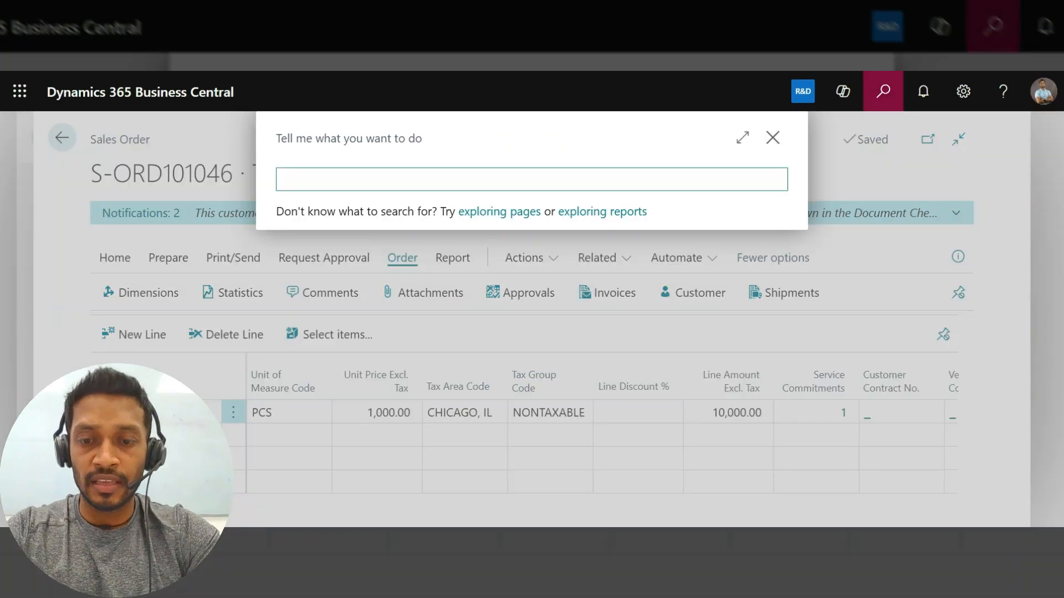
pyautogui.write('rec')
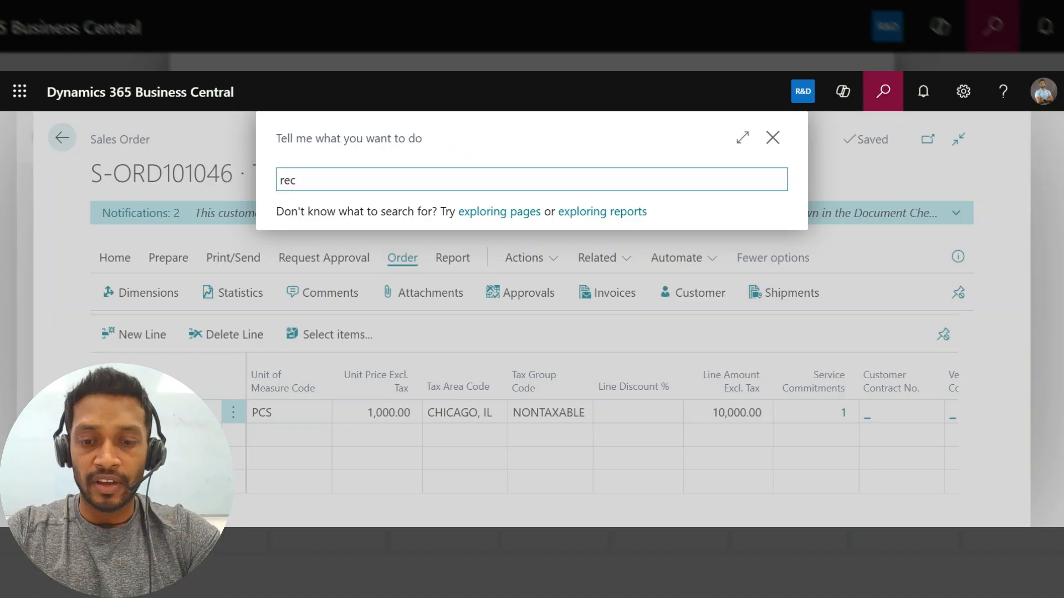
pyautogui.write('u')
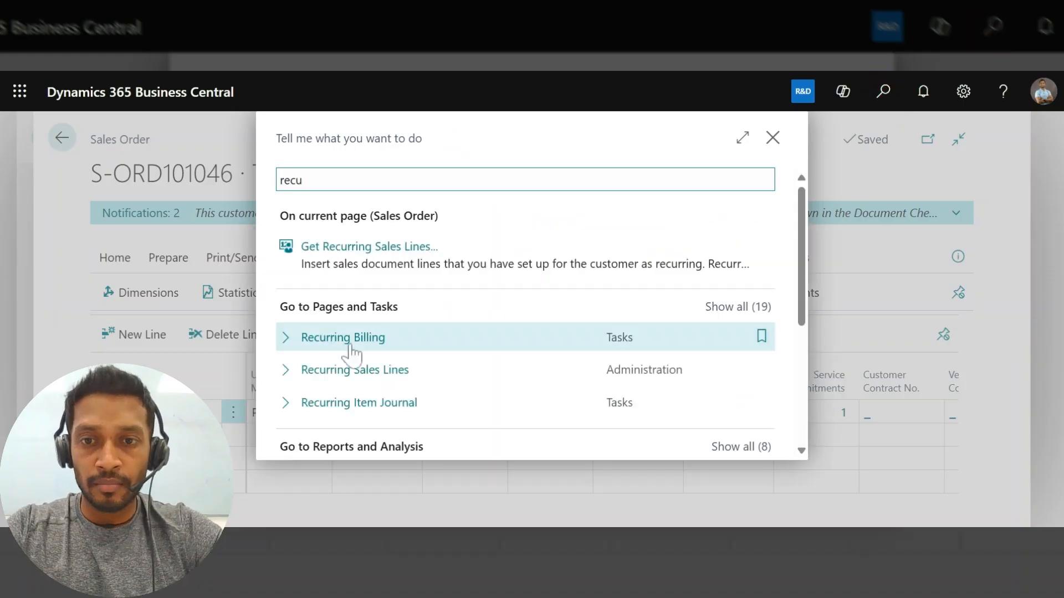
pyautogui.click(342, 338)
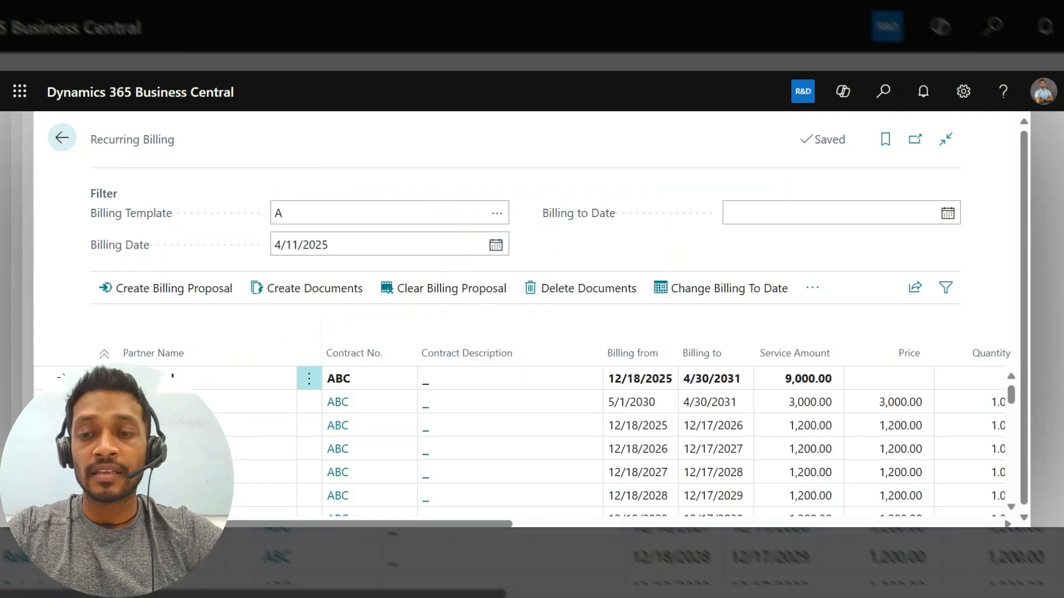
# Step: Collapse the ABC, CN0001, TEST and TEST01 contract groups, and create a billing proposal with template A
pyautogui.click(104, 379)
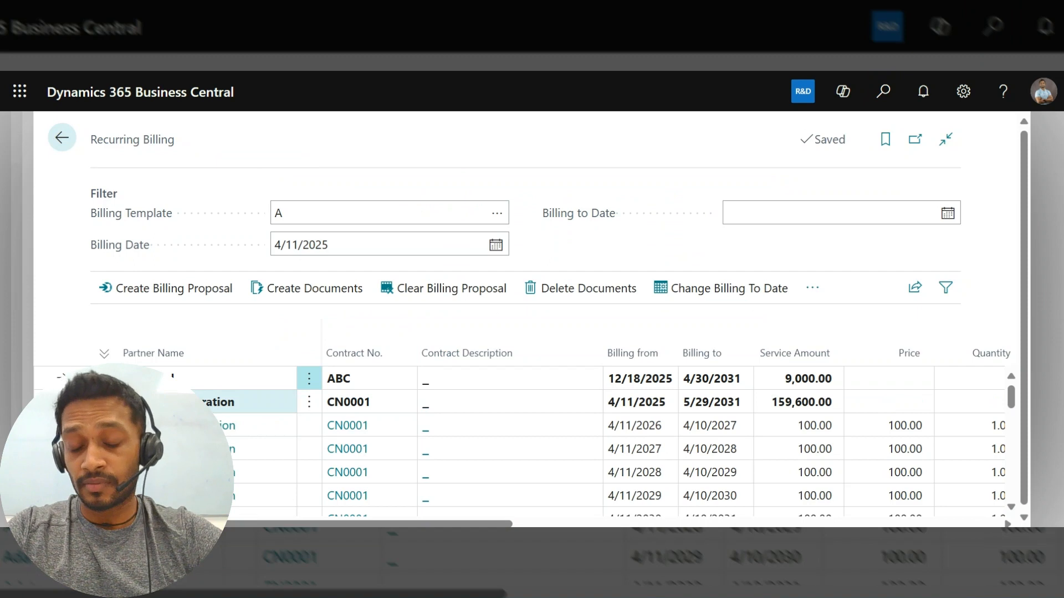
pyautogui.click(104, 402)
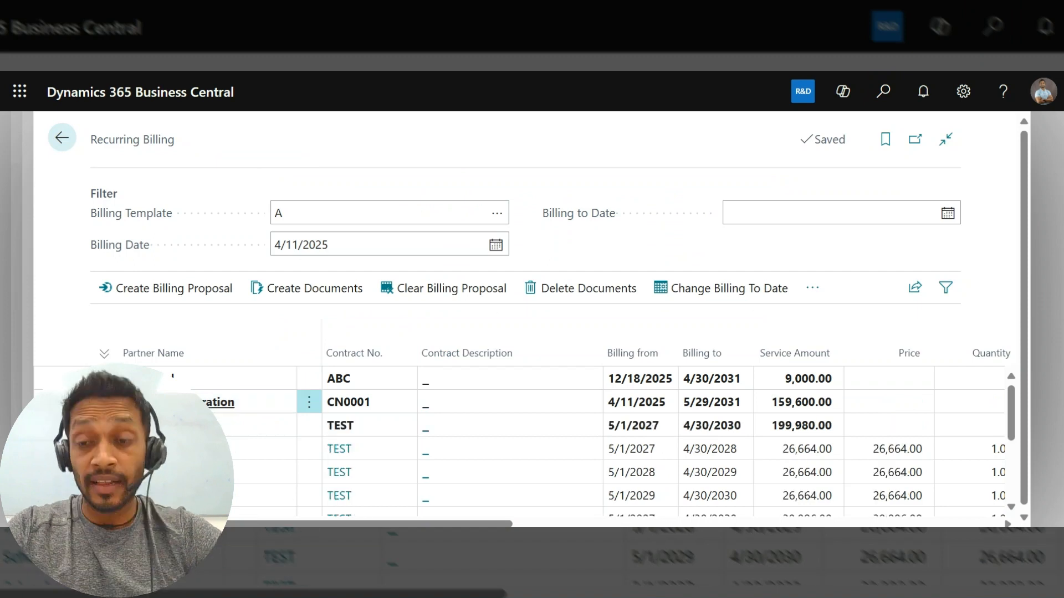
pyautogui.click(104, 426)
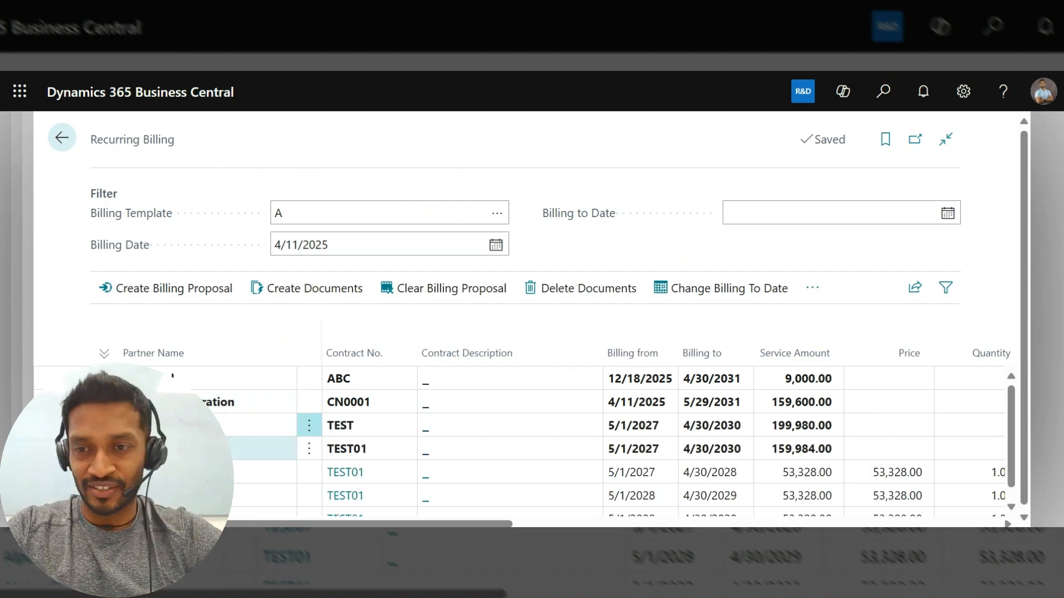
pyautogui.click(104, 449)
pyautogui.scroll(-1, 104, 449)
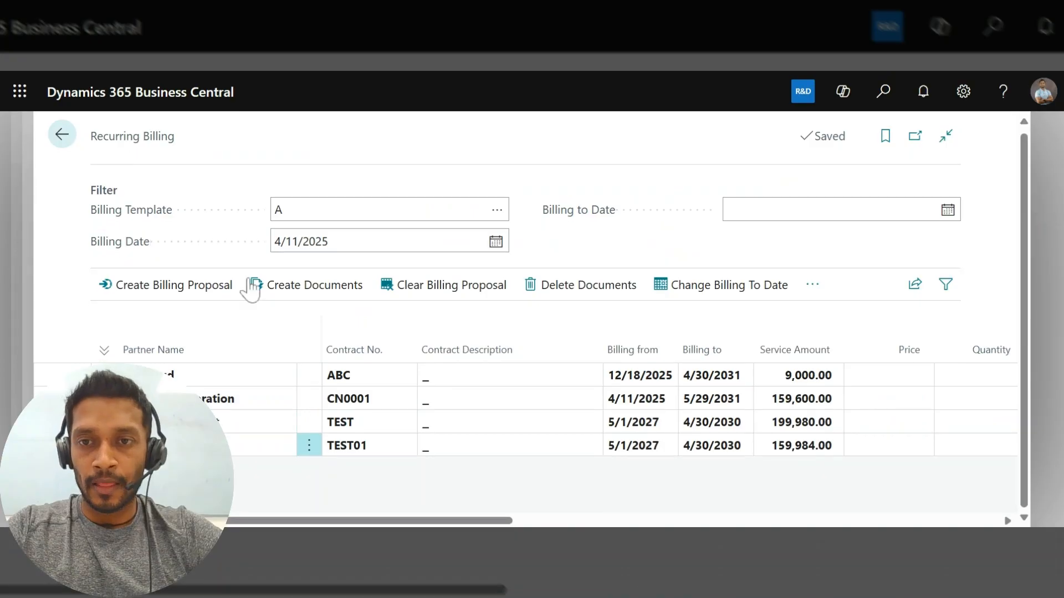
pyautogui.click(151, 292)
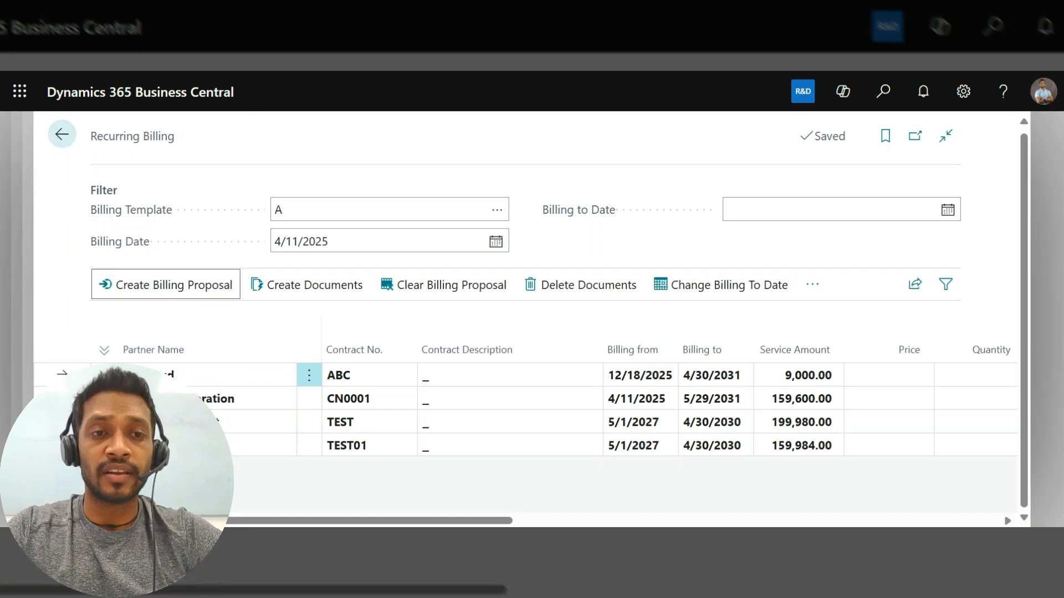
# Step: Search for "without" and open the Service Commitments without Customer Contract list to find the new Trey Research line
pyautogui.click(886, 98)
pyautogui.write('without')
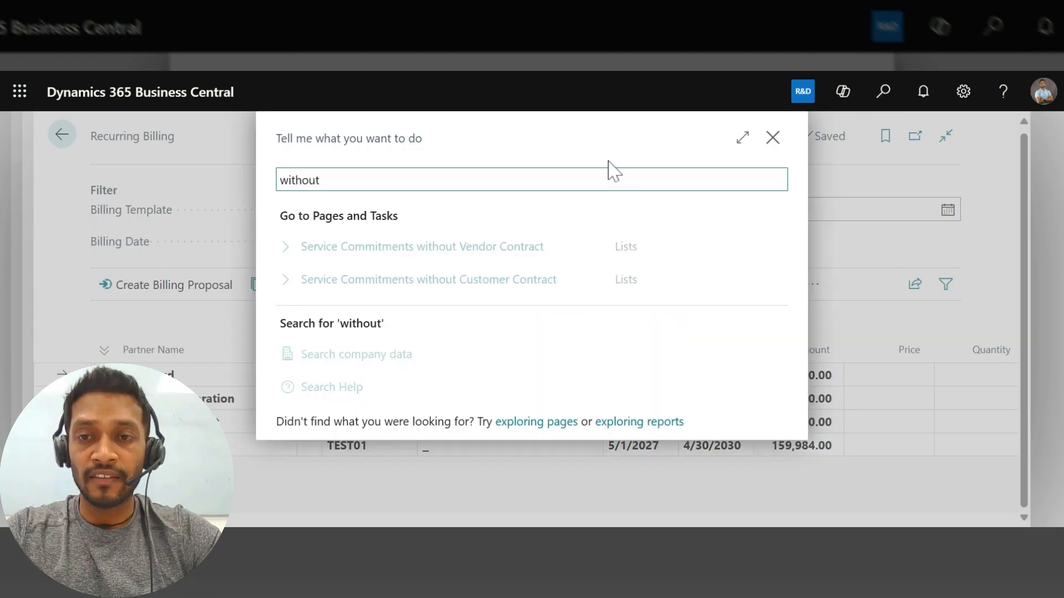
pyautogui.click(407, 290)
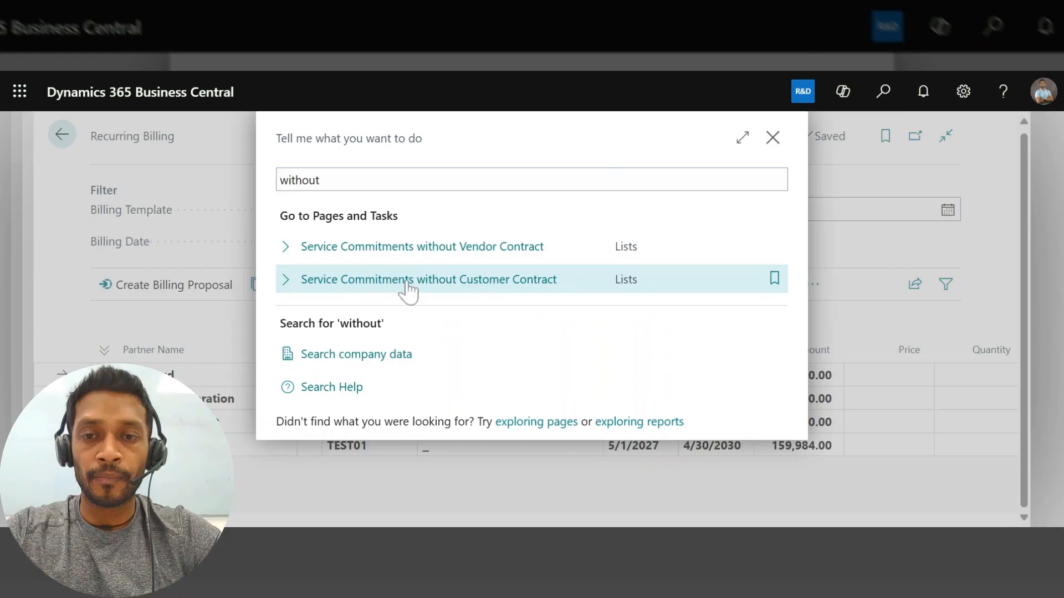
pyautogui.hscroll(5, 410, 376)
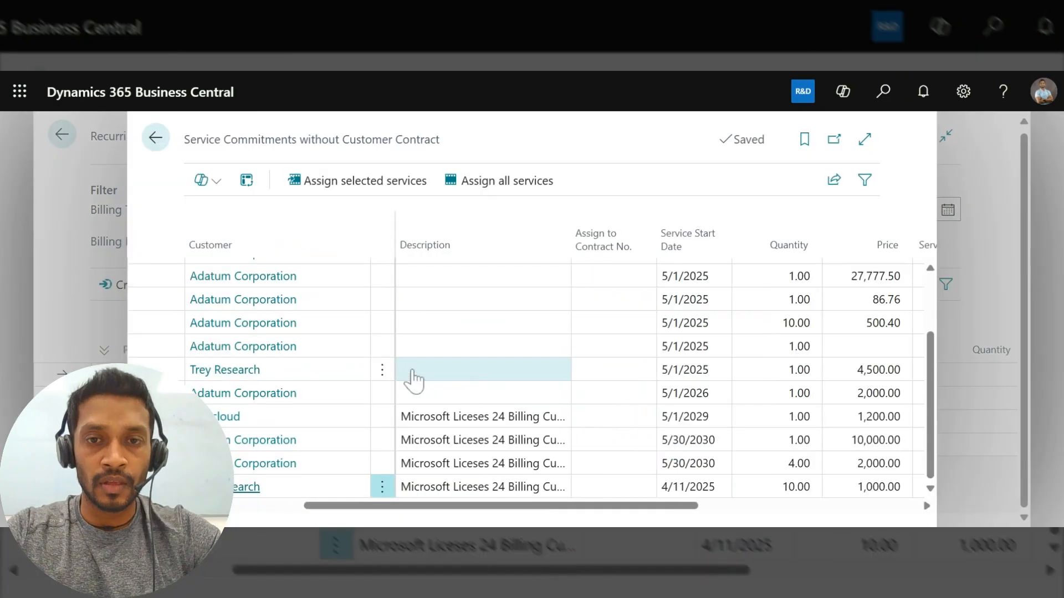
# Step: Create a customer contract from the Trey Research Microsoft Licenses line dated 4/11/2025, with No. T10 and customer Trey Research
pyautogui.click(609, 487)
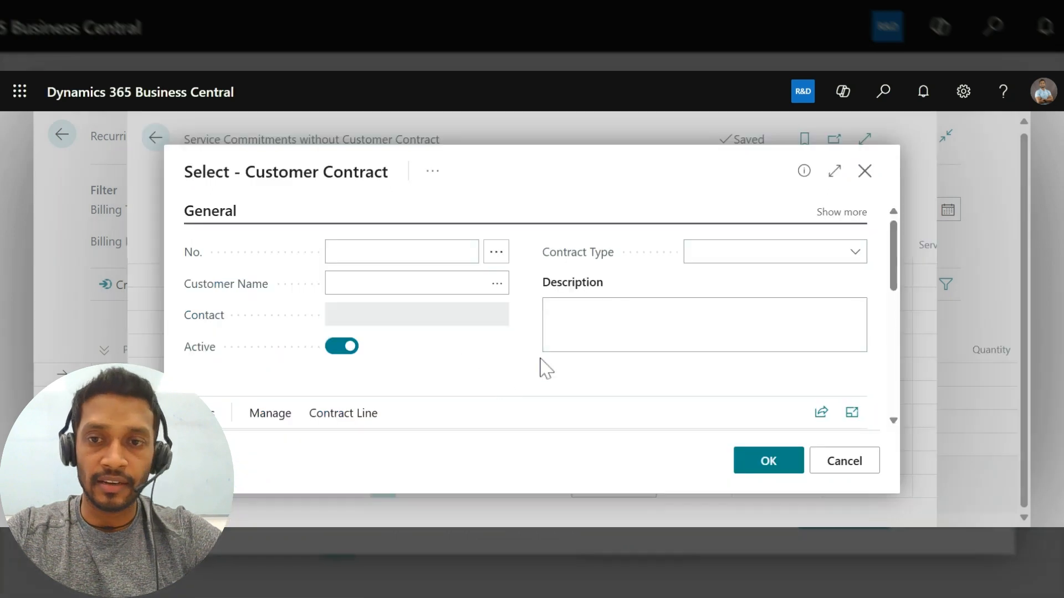
pyautogui.press('Tab')
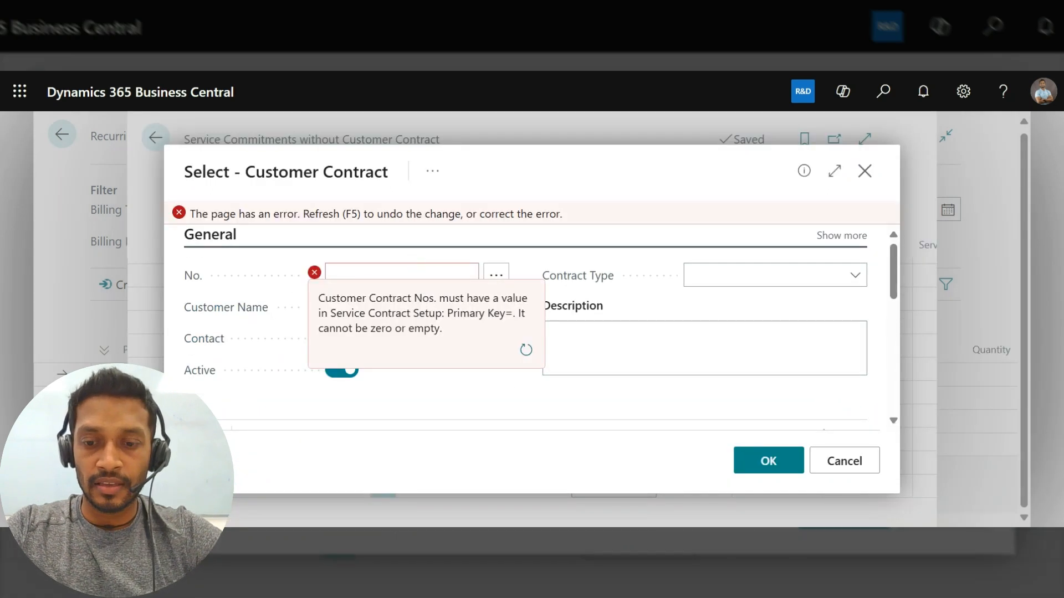
pyautogui.write('T1')
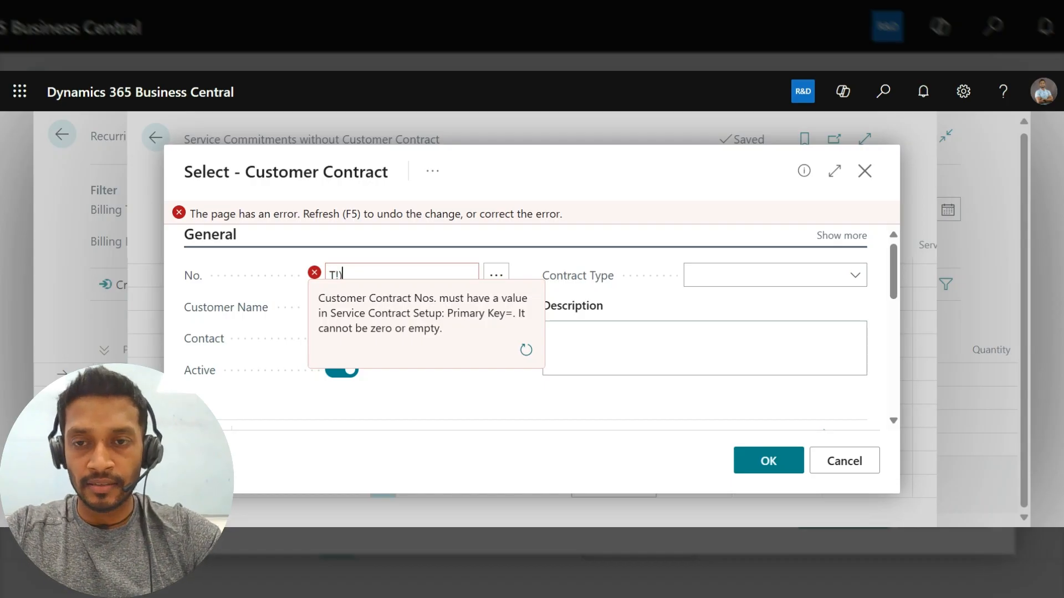
pyautogui.write('9')
pyautogui.press('BackSpace')
pyautogui.write('0')
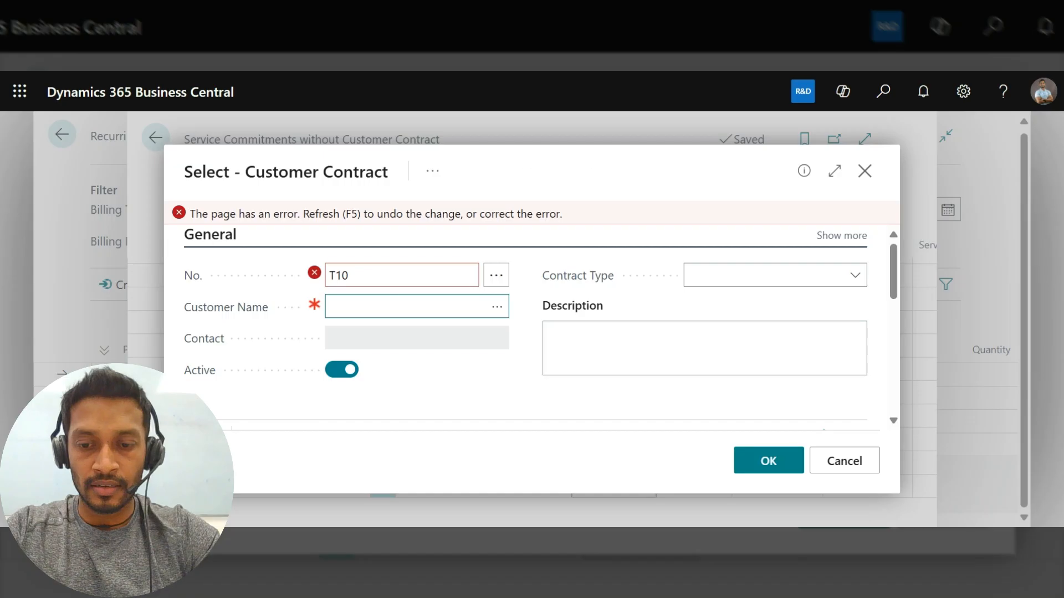
pyautogui.write('tes')
pyautogui.press('Escape')
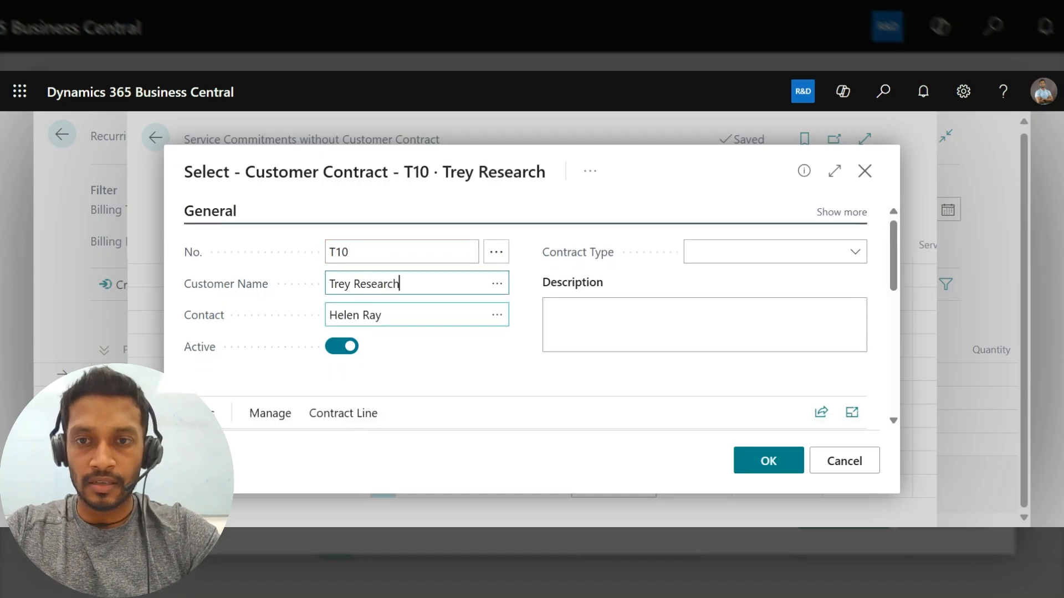
# Step: Look over the lines of contract T10 and accept it as the contract for the Trey Research service commitment
pyautogui.scroll(-3, 547, 340)
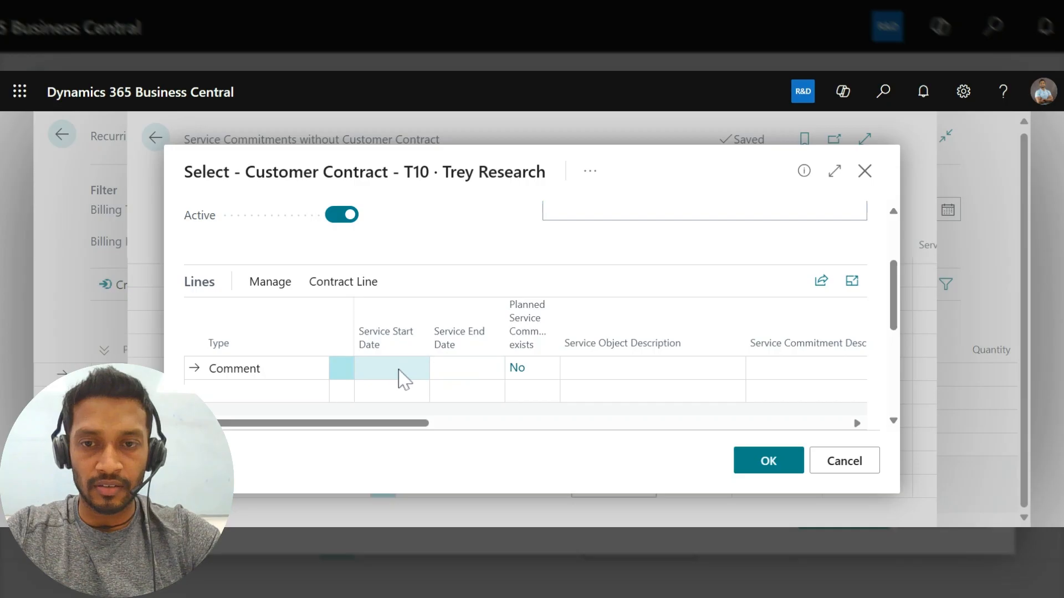
pyautogui.scroll(2, 399, 333)
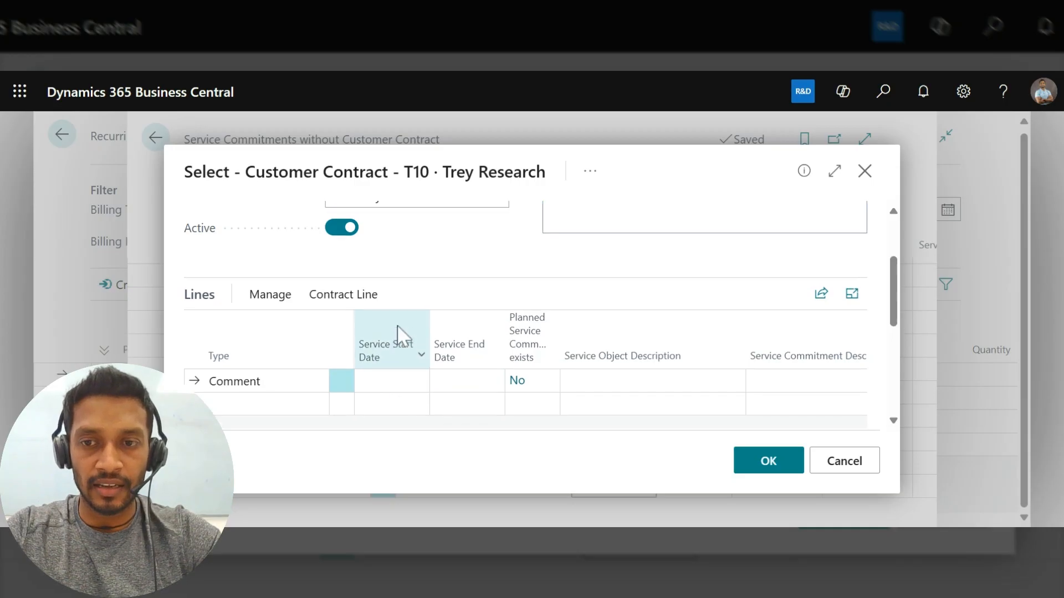
pyautogui.scroll(1, 399, 334)
pyautogui.scroll(-3, 399, 335)
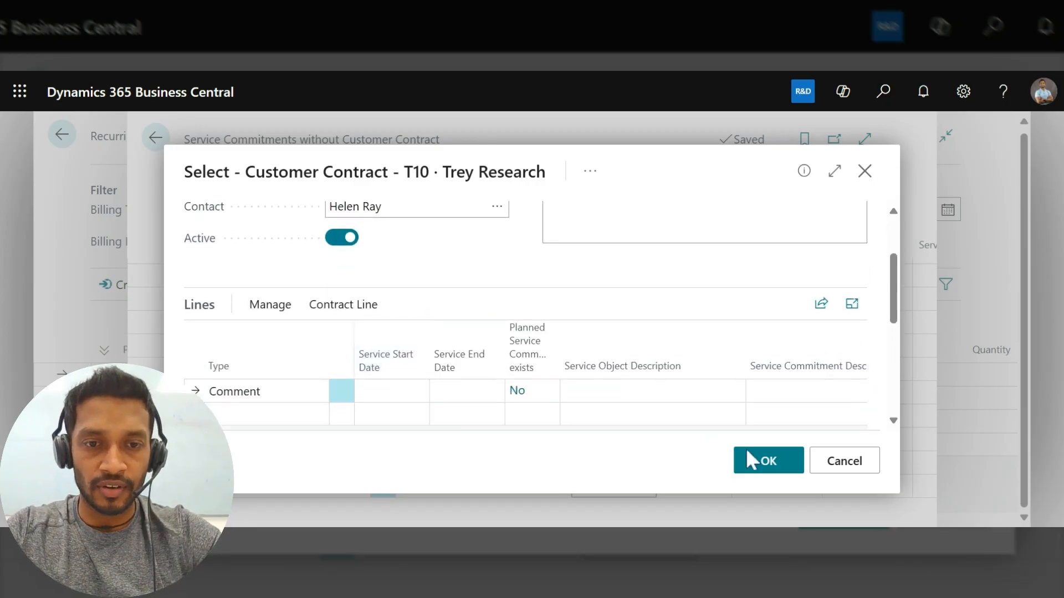
pyautogui.click(766, 464)
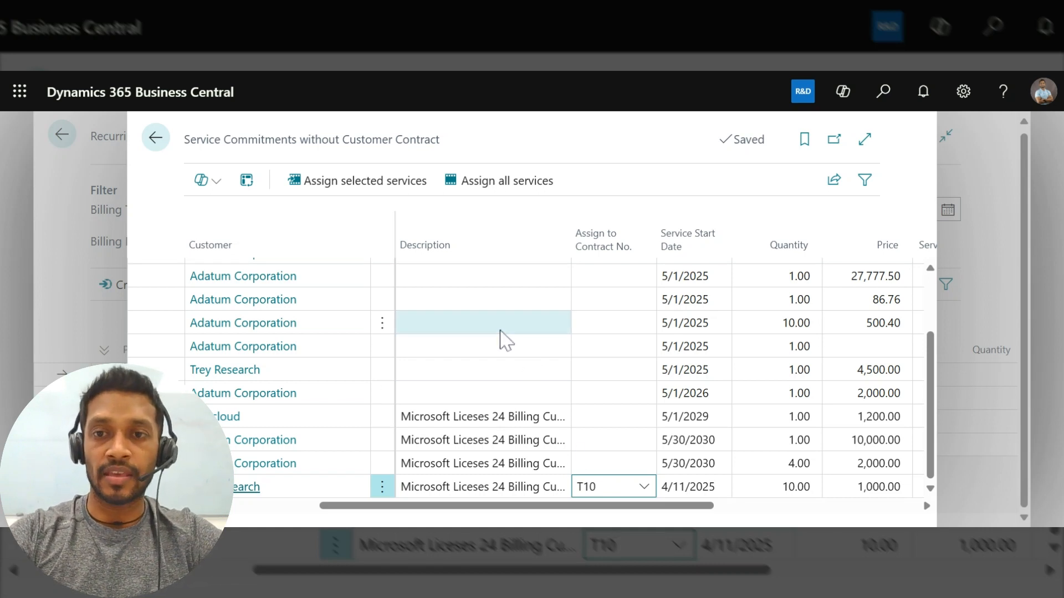
# Step: Assign the selected Trey Research Microsoft Licenses service commitment to contract T10 and return to Recurring Billing
pyautogui.click(321, 190)
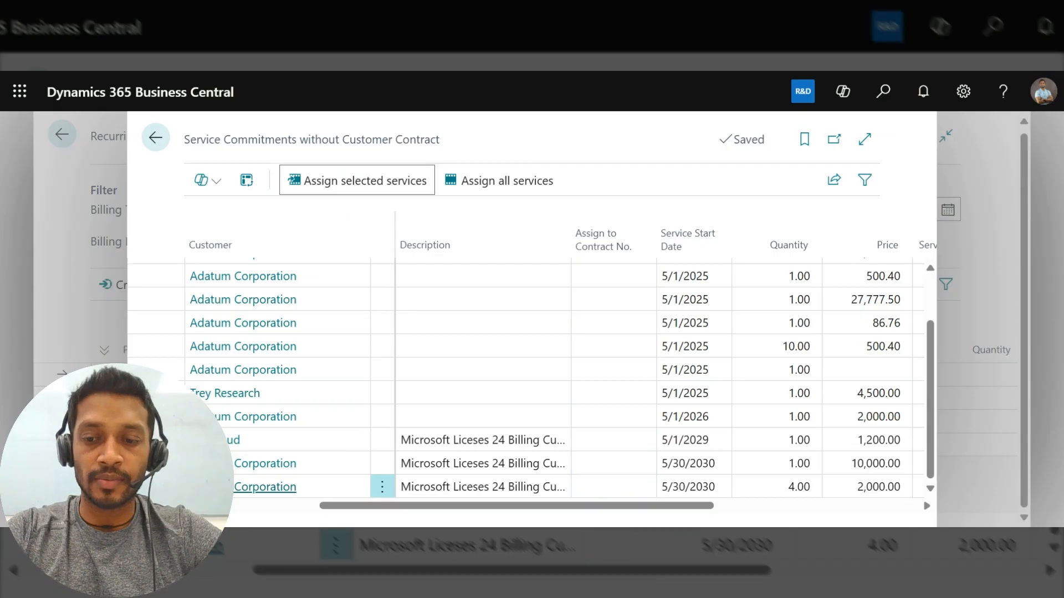
pyautogui.press('Escape')
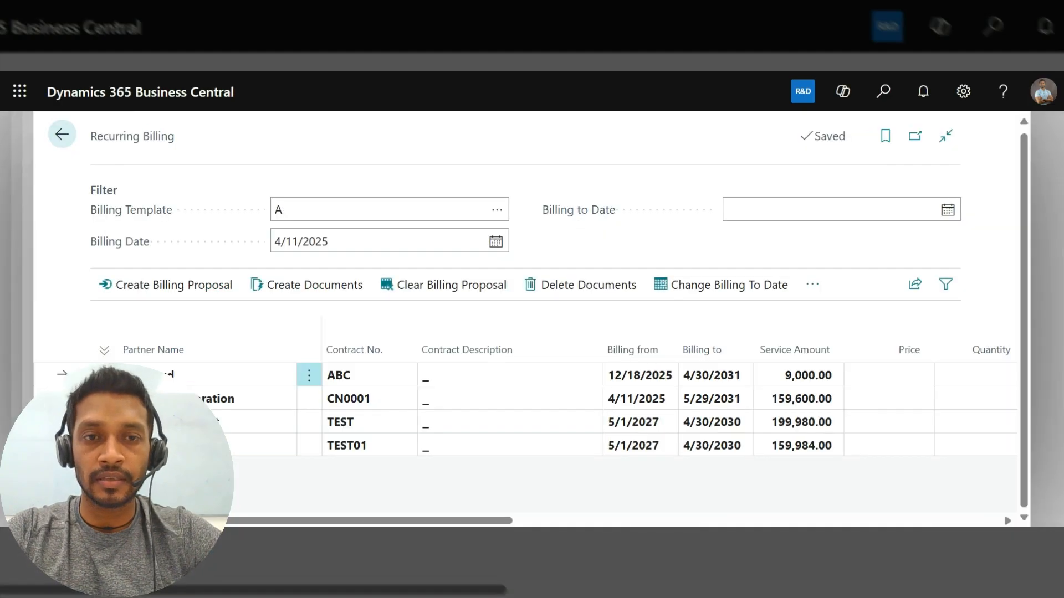
# Step: Search for "ser com" and look through the Service Commitments list for the contract assignments and next billing dates
pyautogui.click(879, 111)
pyautogui.write('ser com')
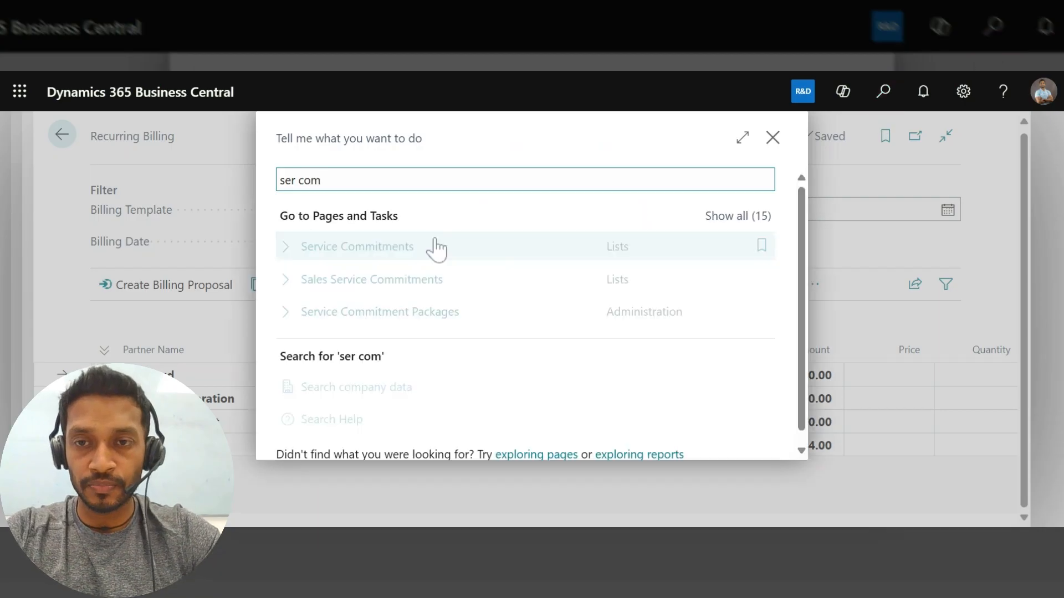
pyautogui.click(372, 248)
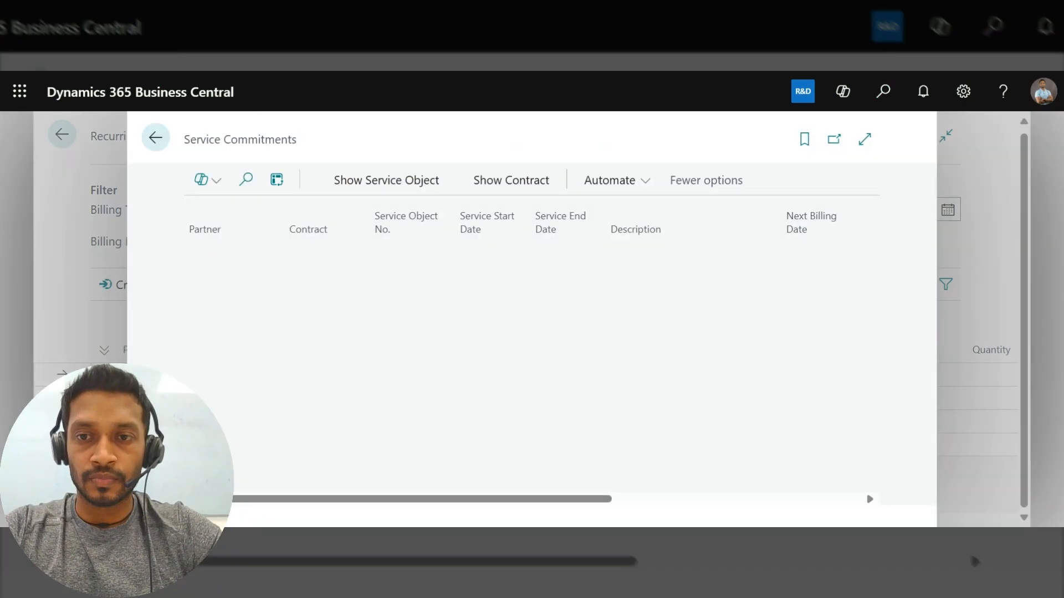
pyautogui.scroll(-5, 527, 333)
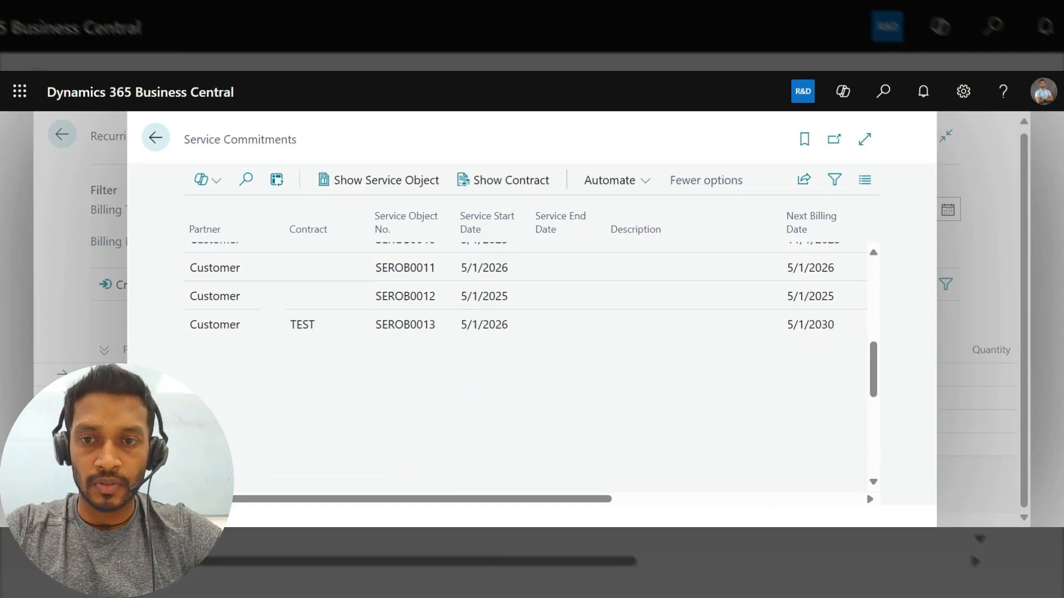
pyautogui.scroll(-3, 527, 360)
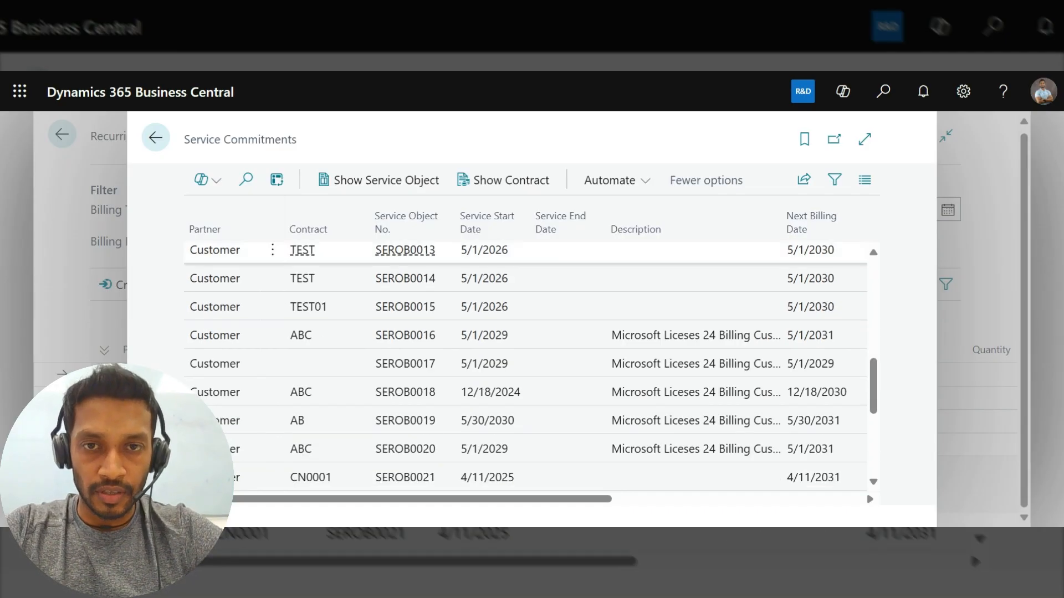
pyautogui.press('Escape')
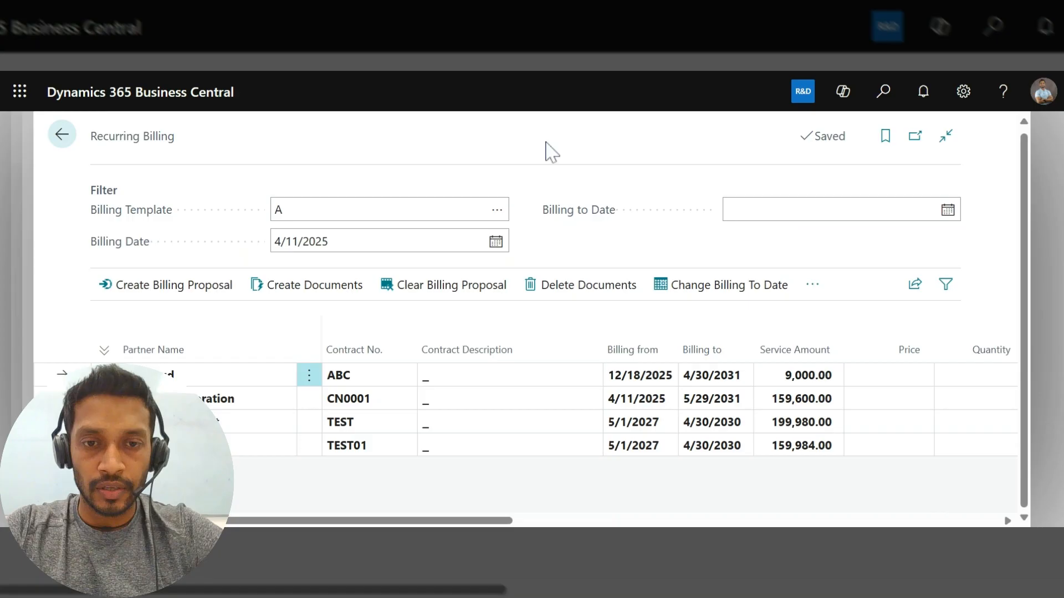
# Step: Create the billing proposal with template A and generate its unposted billing documents with document and posting date 4/11/2025
pyautogui.click(210, 287)
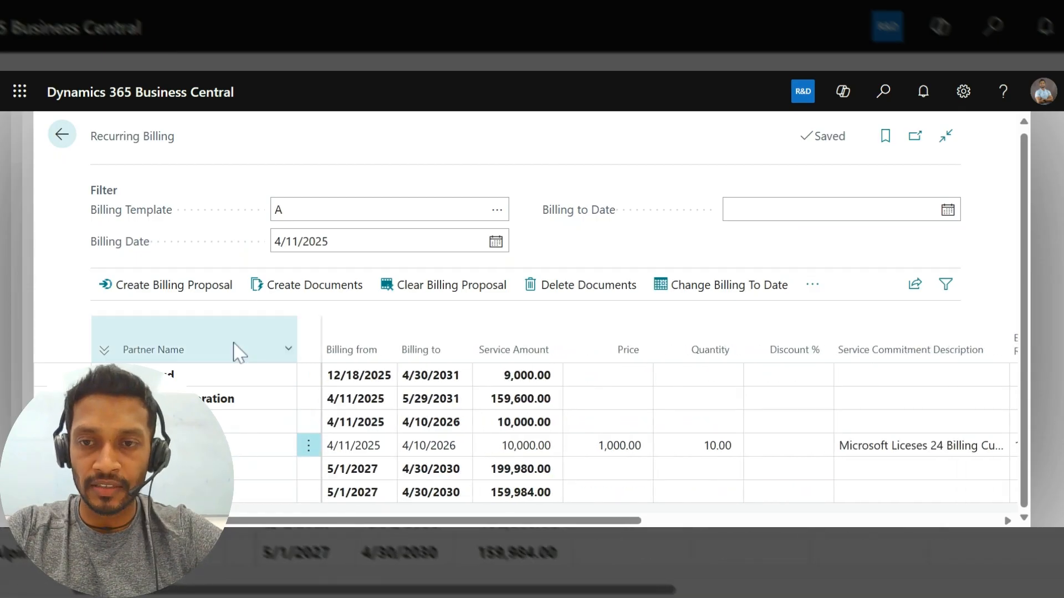
pyautogui.click(305, 286)
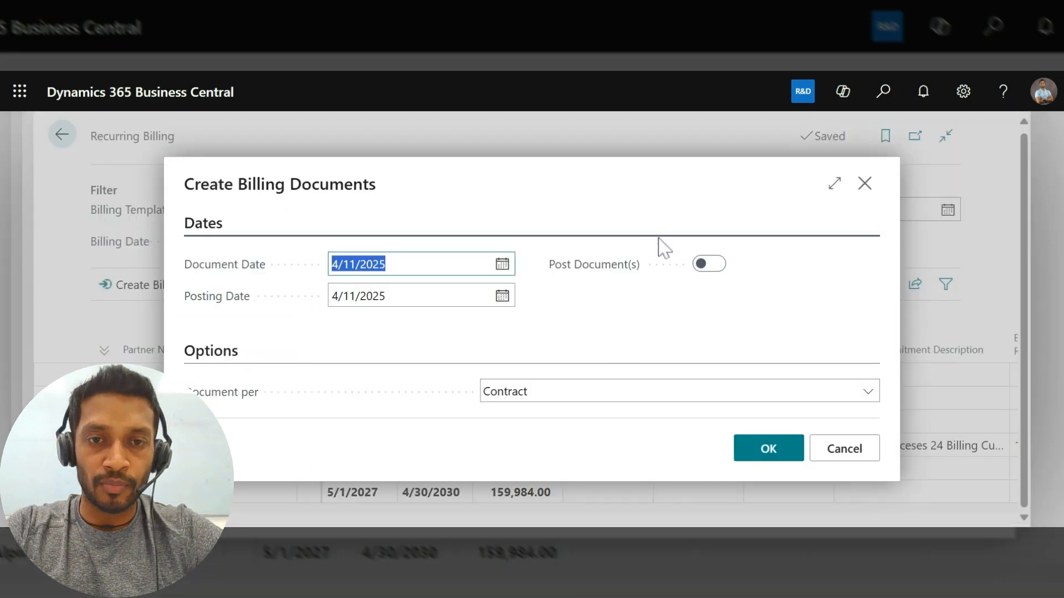
pyautogui.click(603, 405)
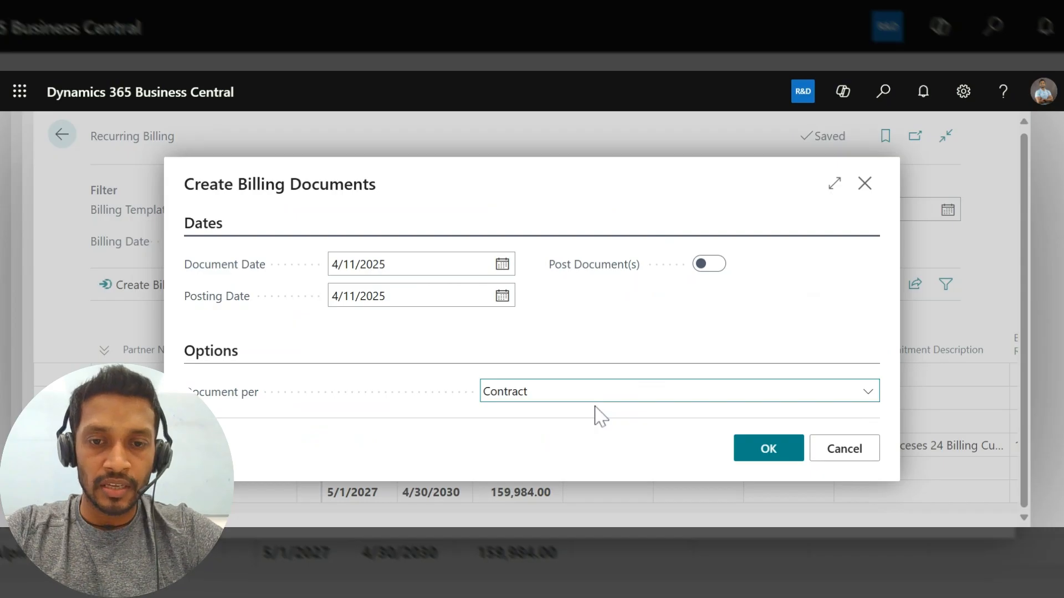
pyautogui.press('Down')
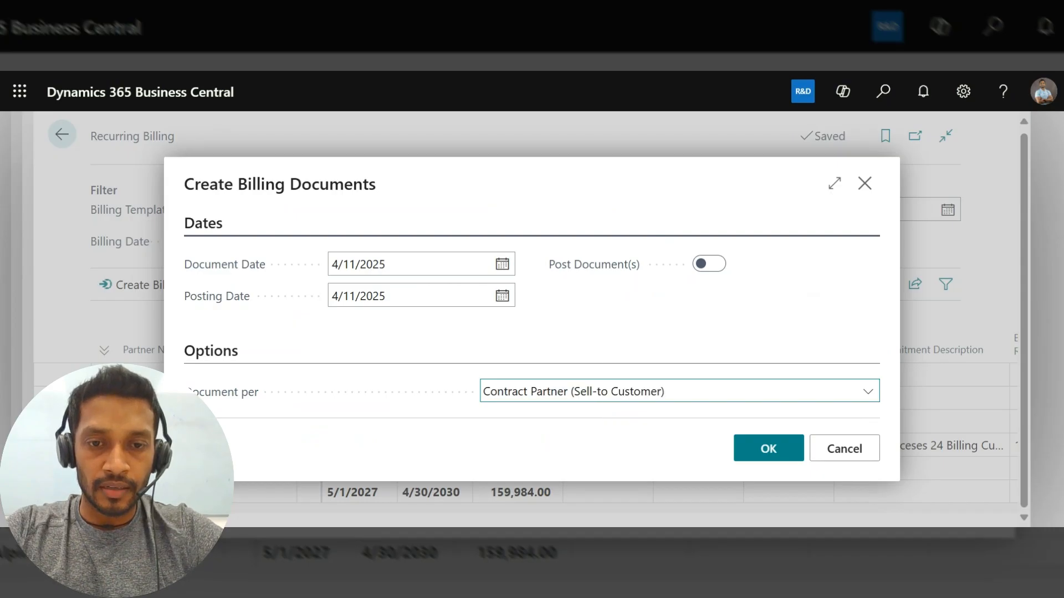
pyautogui.press('Down')
pyautogui.click(769, 450)
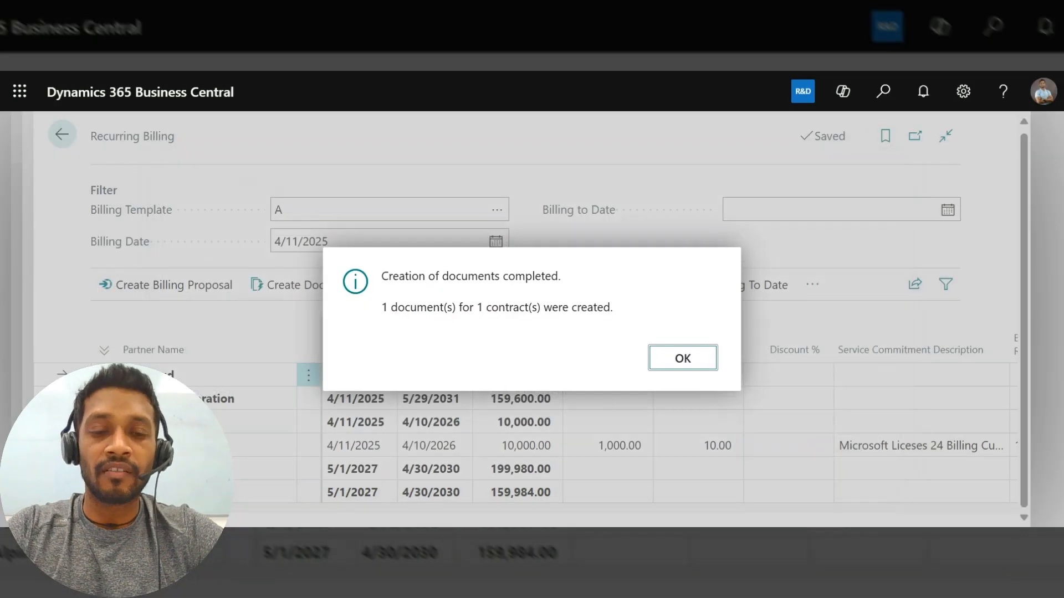
pyautogui.click(672, 367)
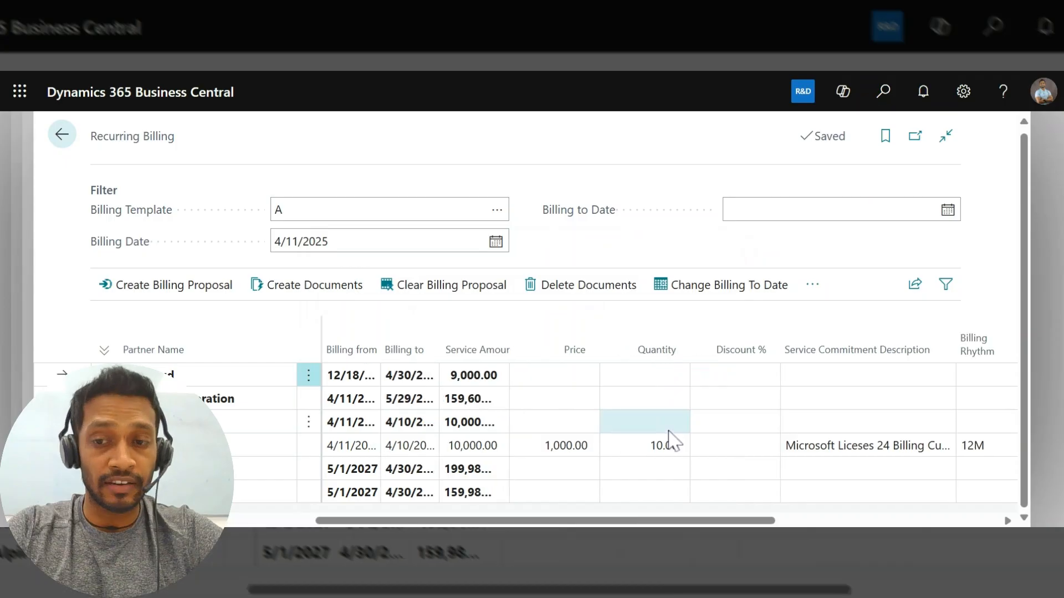
# Step: Open the sales invoice generated for Trey Research contract T10 and review its header, comment lines and billed item line
pyautogui.hscroll(3, 670, 438)
pyautogui.hscroll(3, 653, 451)
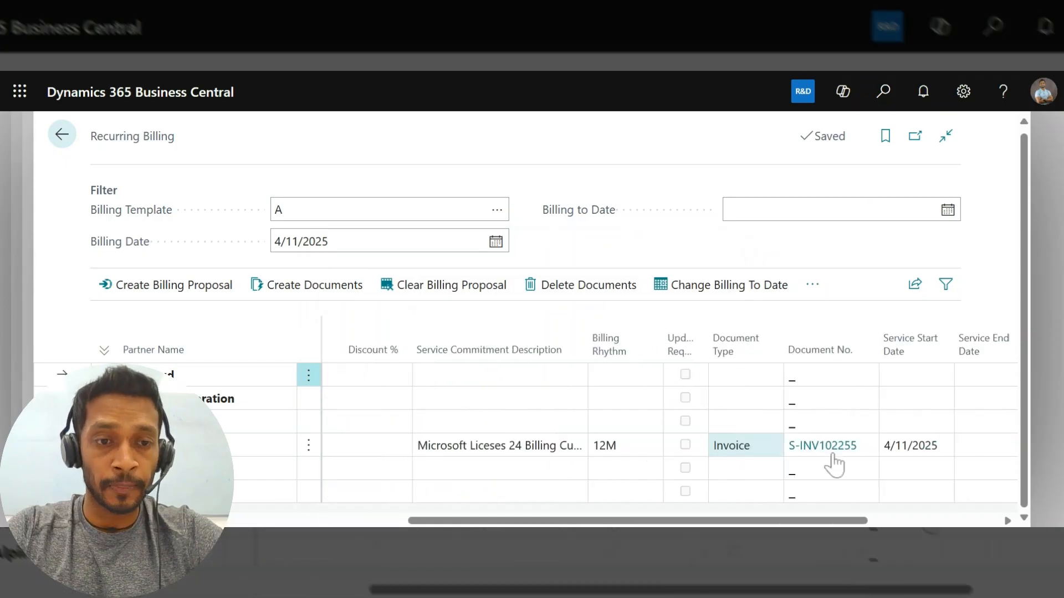
pyautogui.click(845, 458)
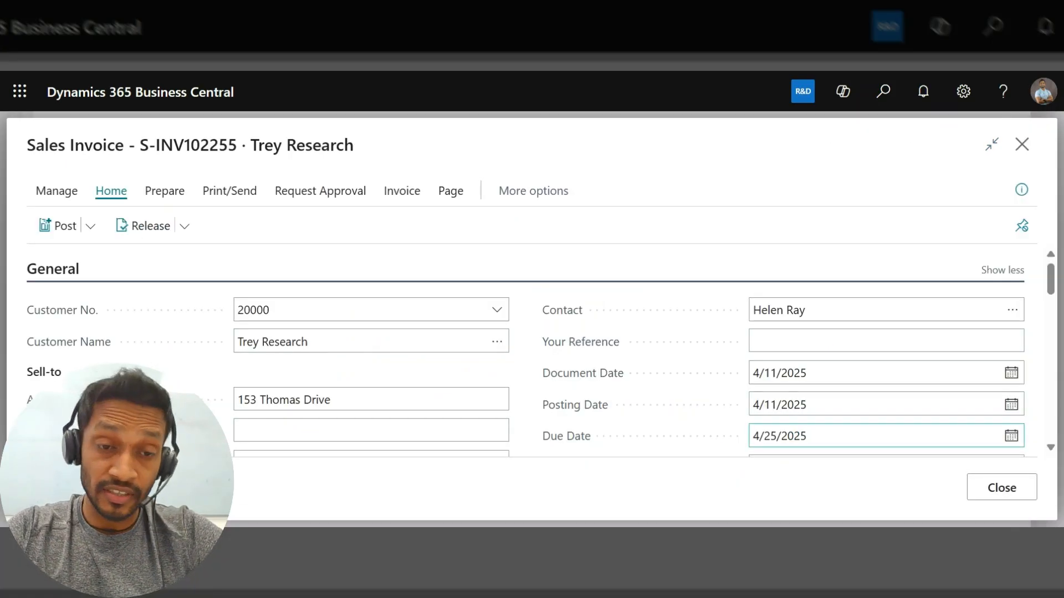
pyautogui.scroll(-10, 561, 393)
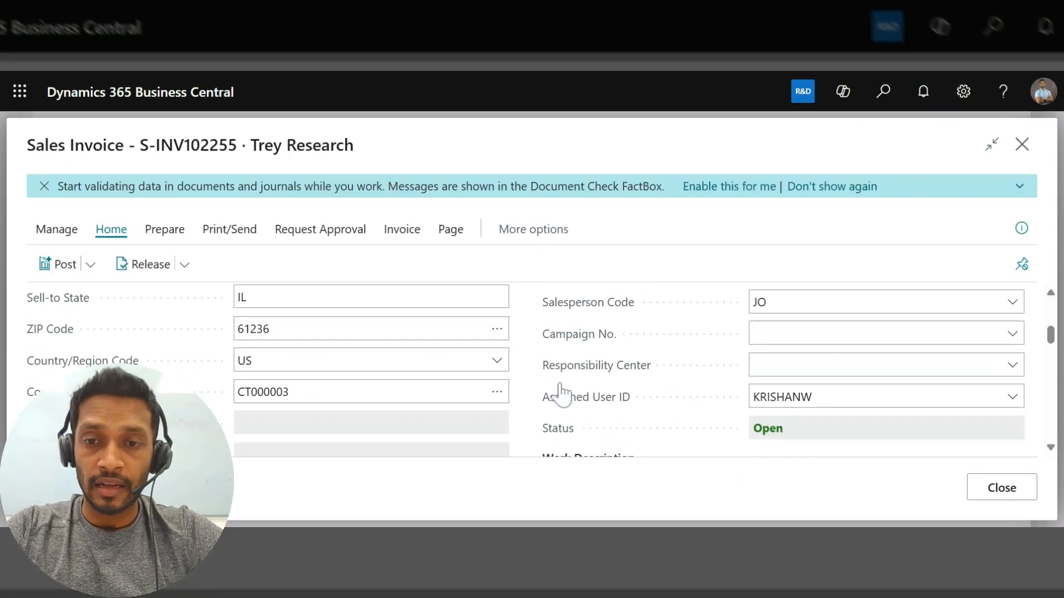
pyautogui.scroll(-1, 582, 378)
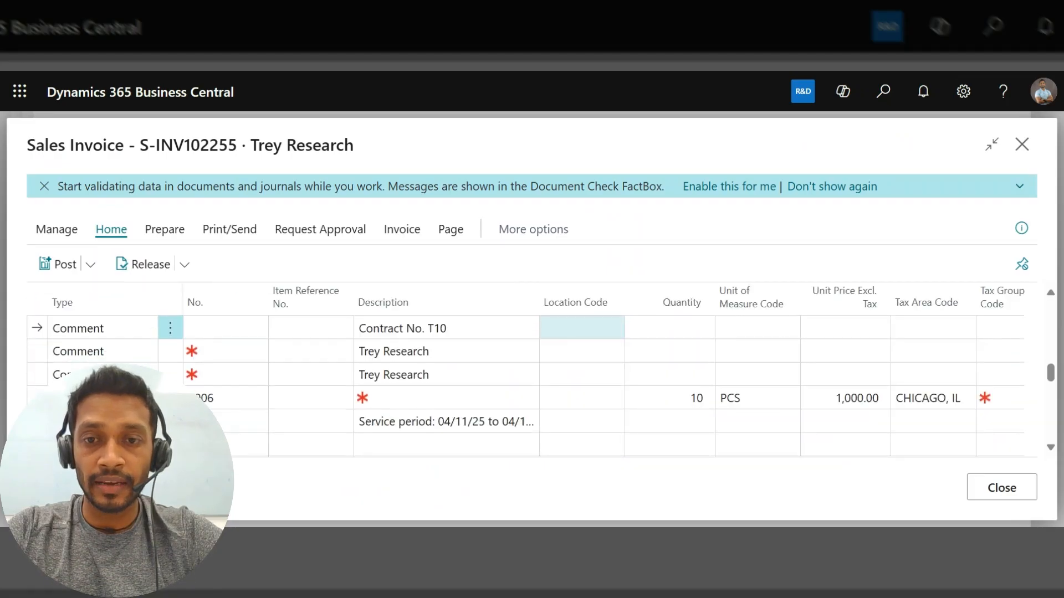
pyautogui.click(447, 328)
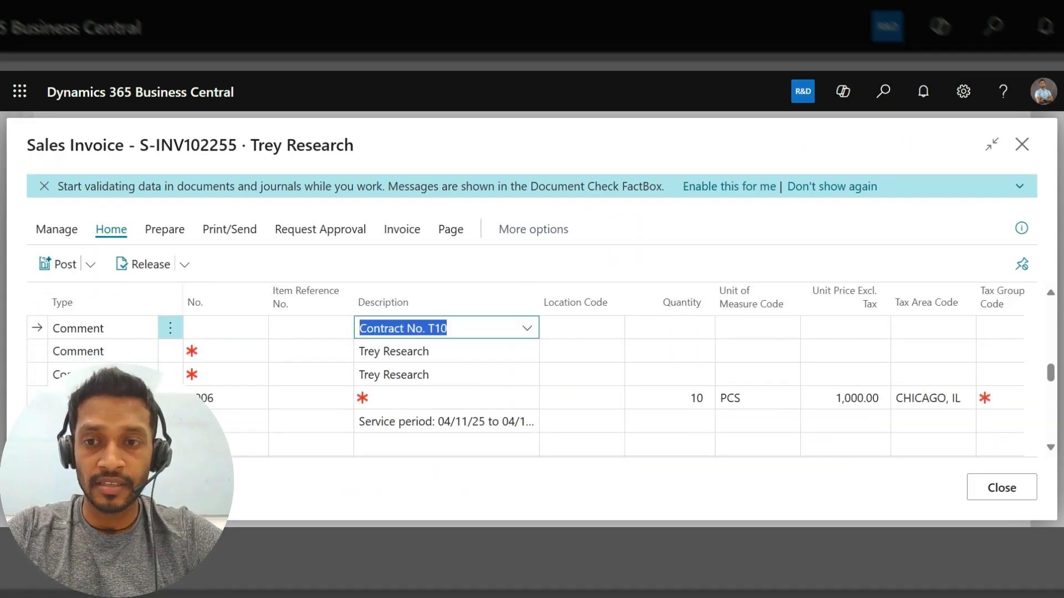
pyautogui.click(413, 377)
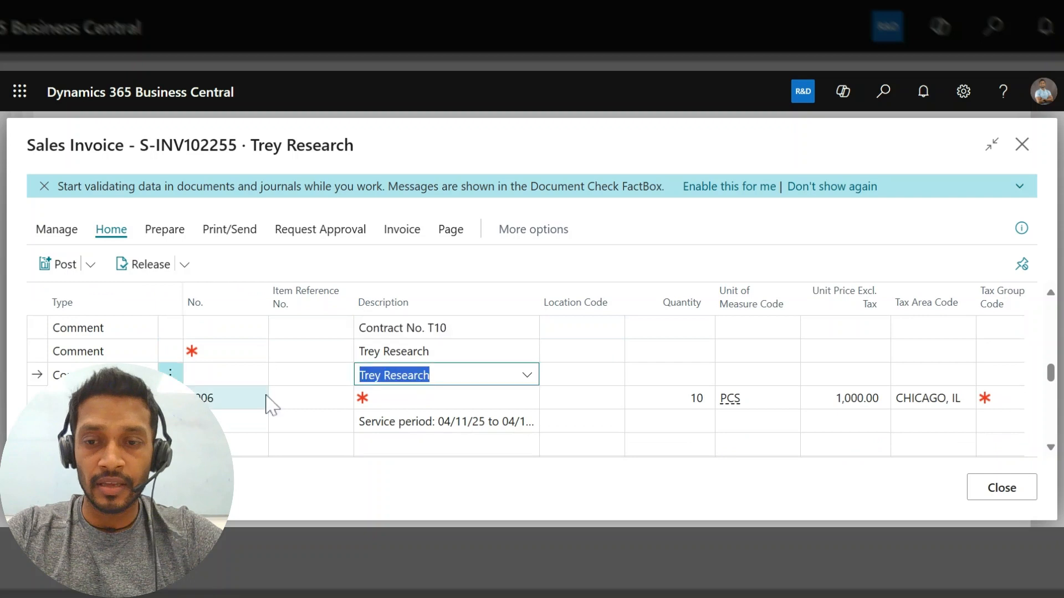
pyautogui.hscroll(3, 731, 432)
pyautogui.hscroll(3, 731, 431)
pyautogui.hscroll(-5, 731, 431)
# Step: Try to preview the posting of the Trey Research invoice and return to its lines
pyautogui.click(95, 272)
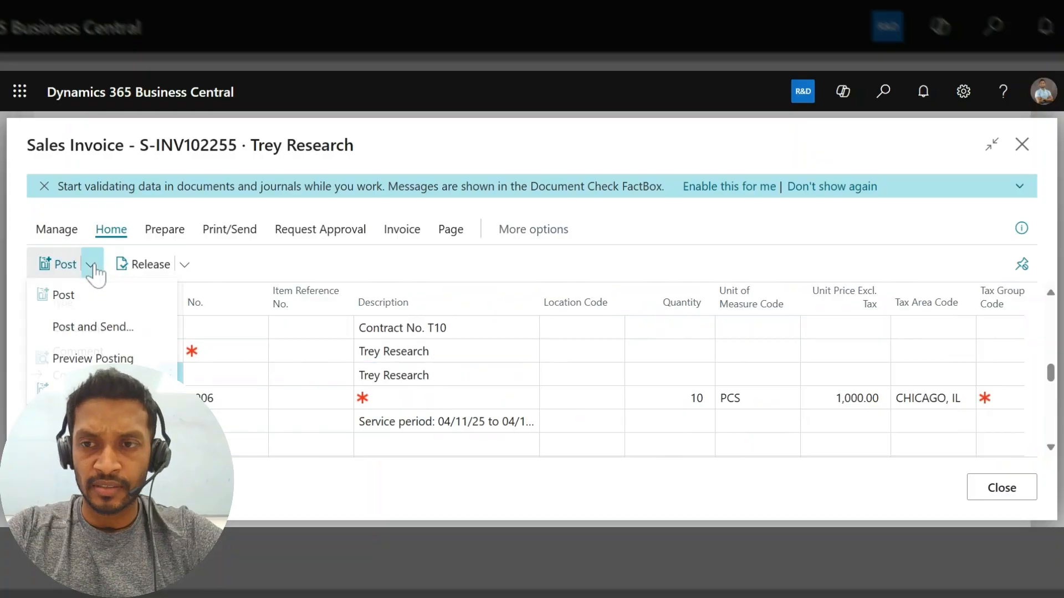
pyautogui.click(130, 361)
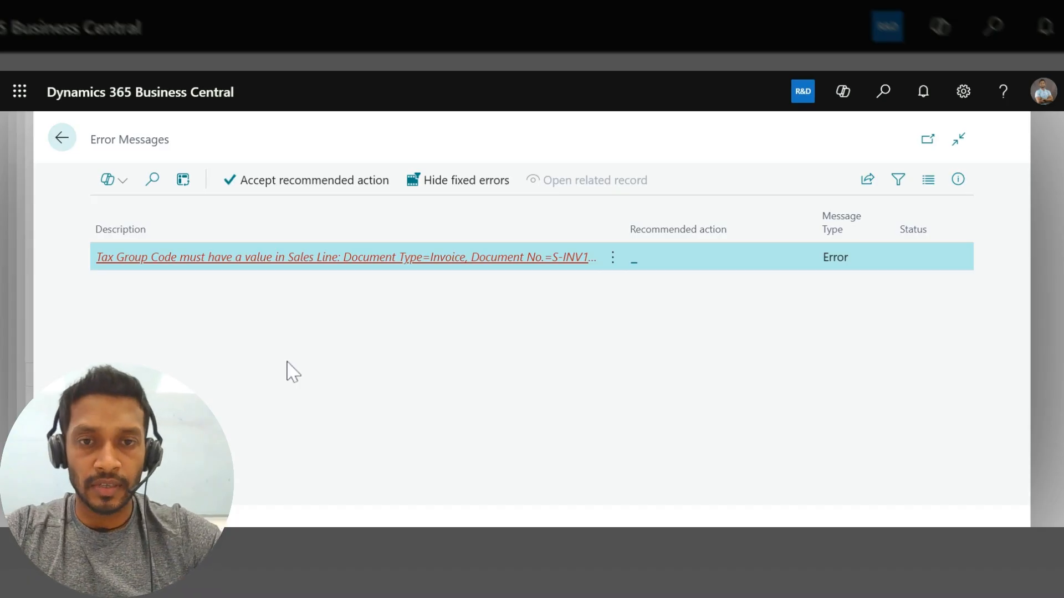
pyautogui.press('Escape')
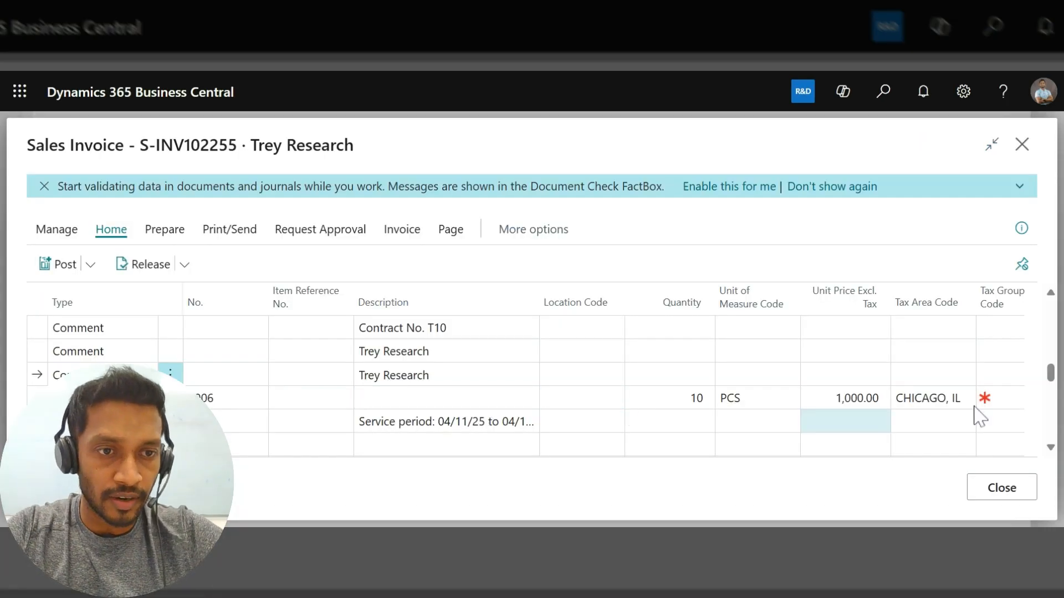
# Step: Set the Tax Group Code of the invoice's 10 PCS line to NONTAXABLE
pyautogui.click(998, 394)
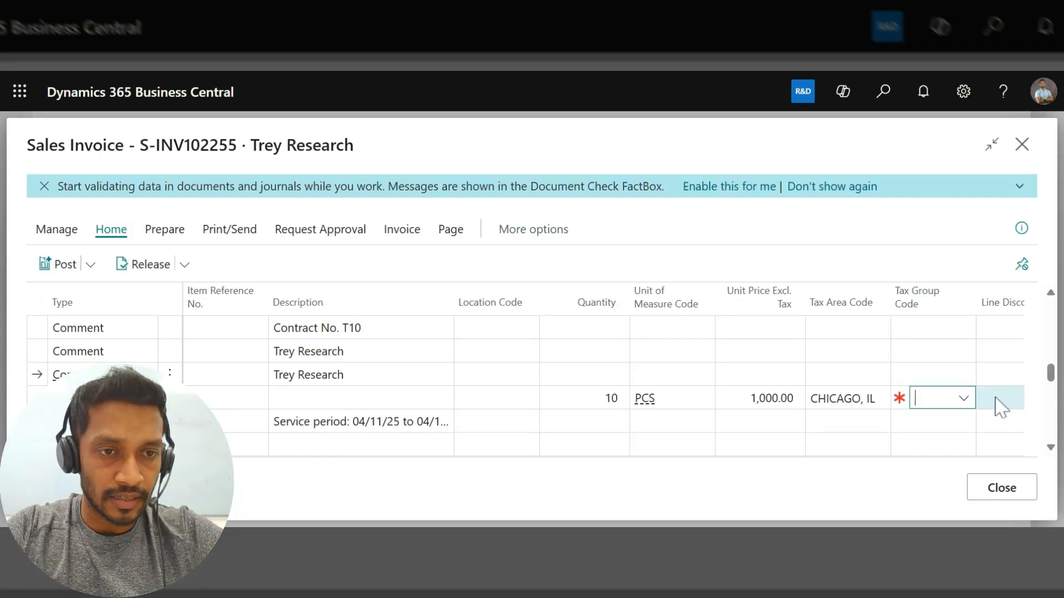
pyautogui.click(963, 398)
pyautogui.click(754, 333)
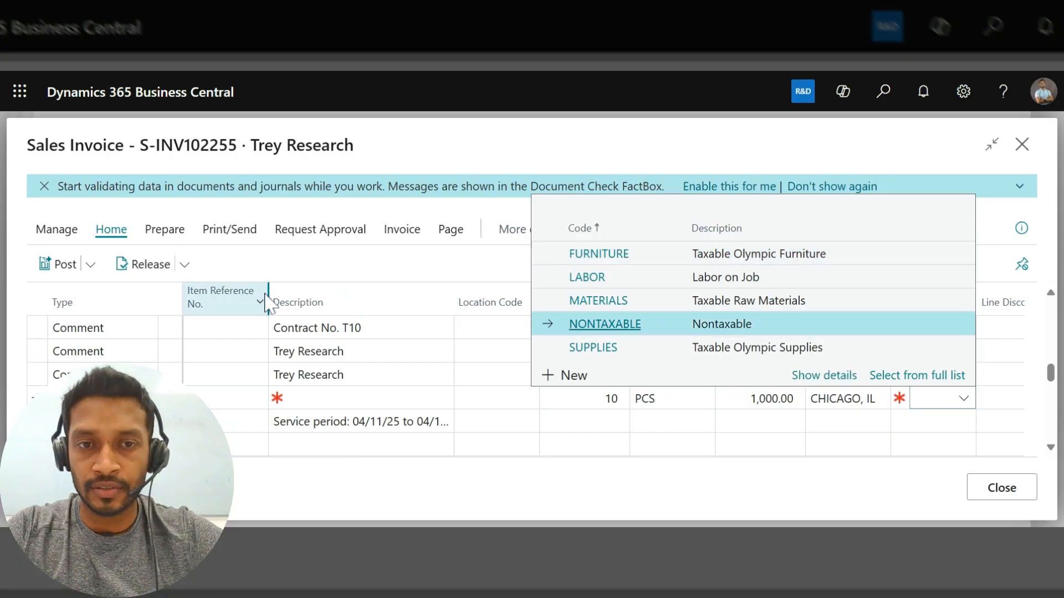
# Step: Preview the posting of the Trey Research invoice and open its G/L entries
pyautogui.click(90, 264)
pyautogui.click(83, 356)
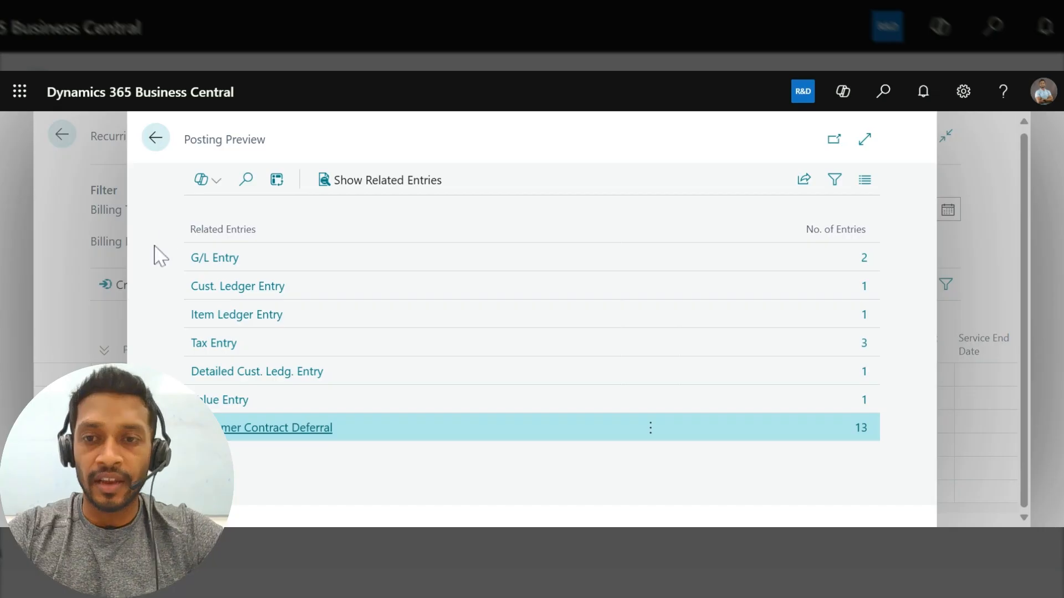
pyautogui.click(862, 264)
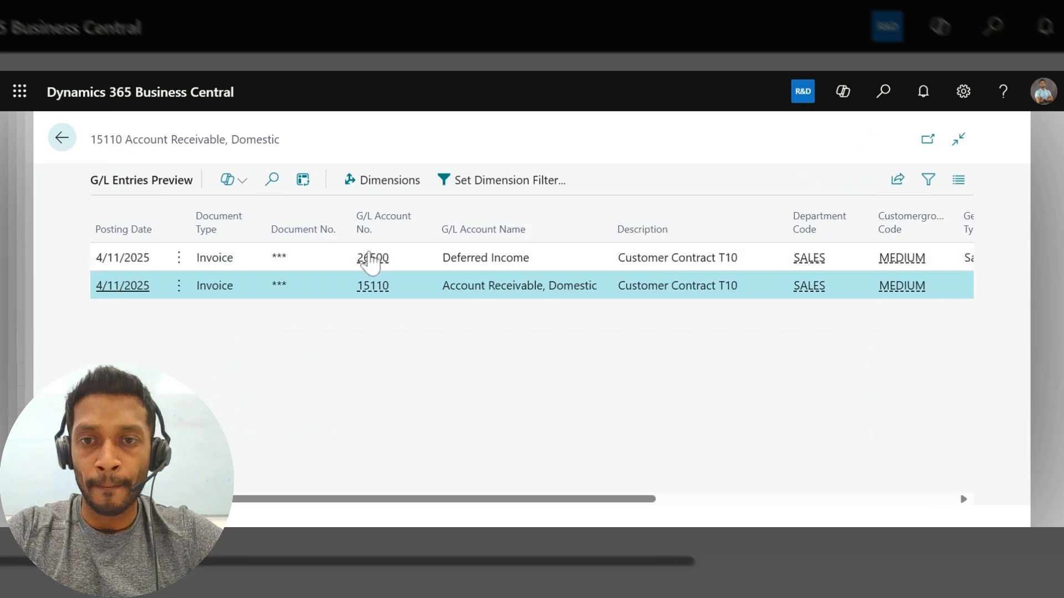
# Step: Examine the accounts, posting groups and amounts of the Deferred Income and Account Receivable, Domestic entries for contract T10
pyautogui.click(387, 270)
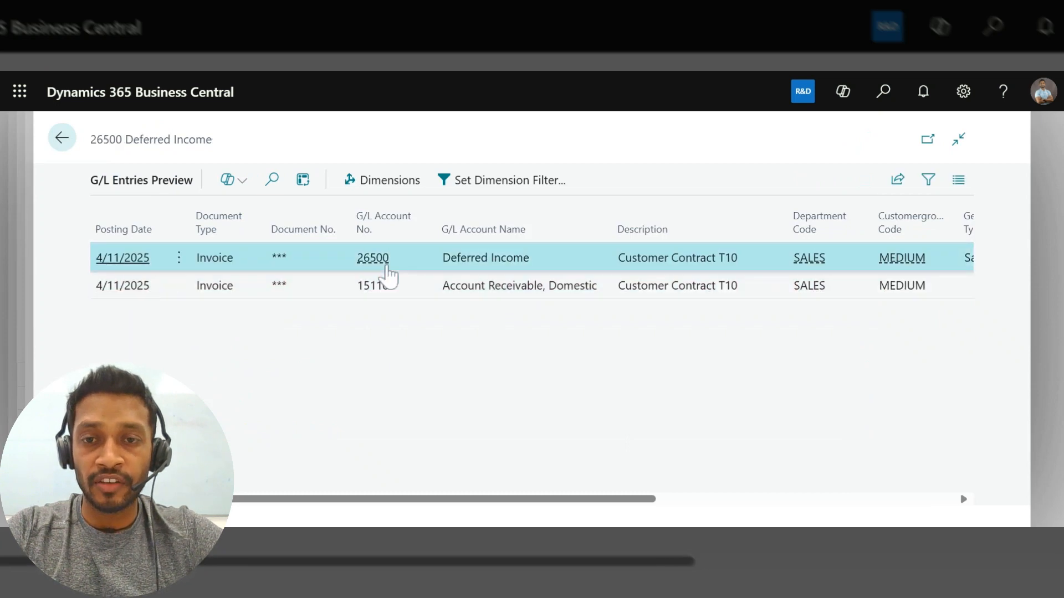
pyautogui.moveTo(388, 274)
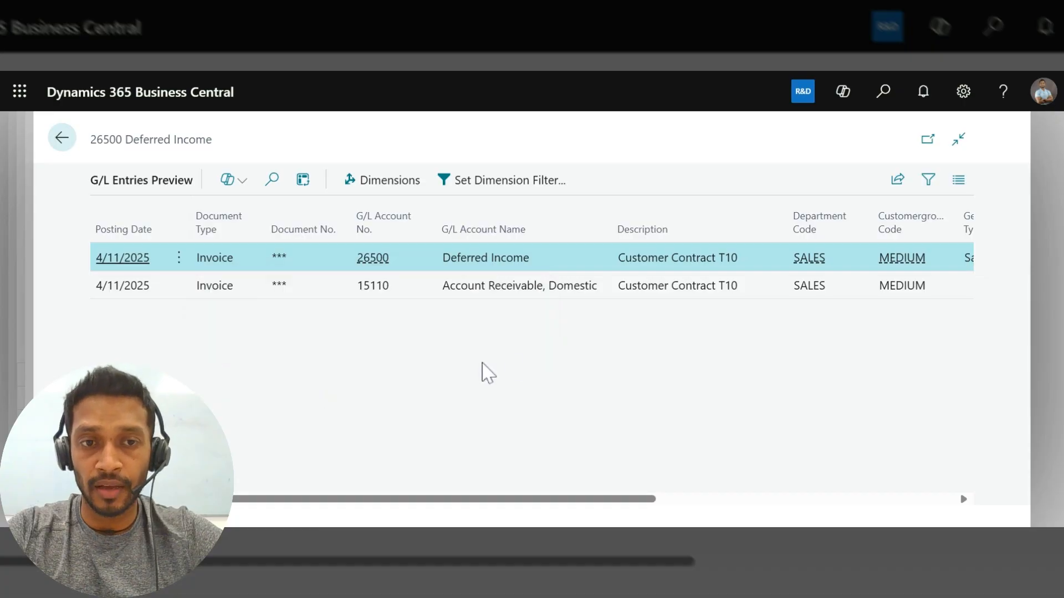
pyautogui.hscroll(10, 517, 369)
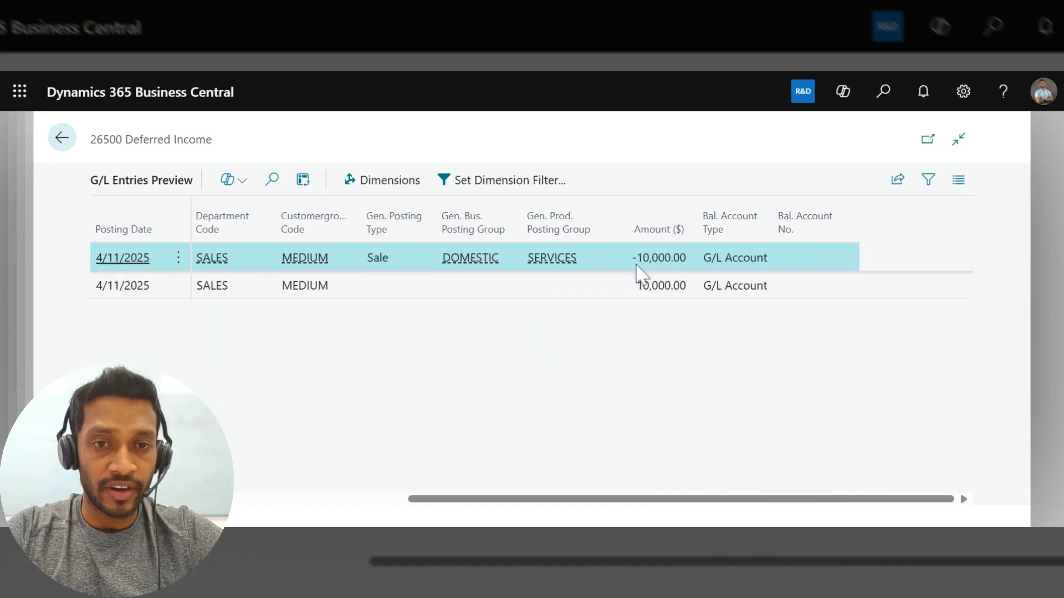
pyautogui.hscroll(-10, 534, 421)
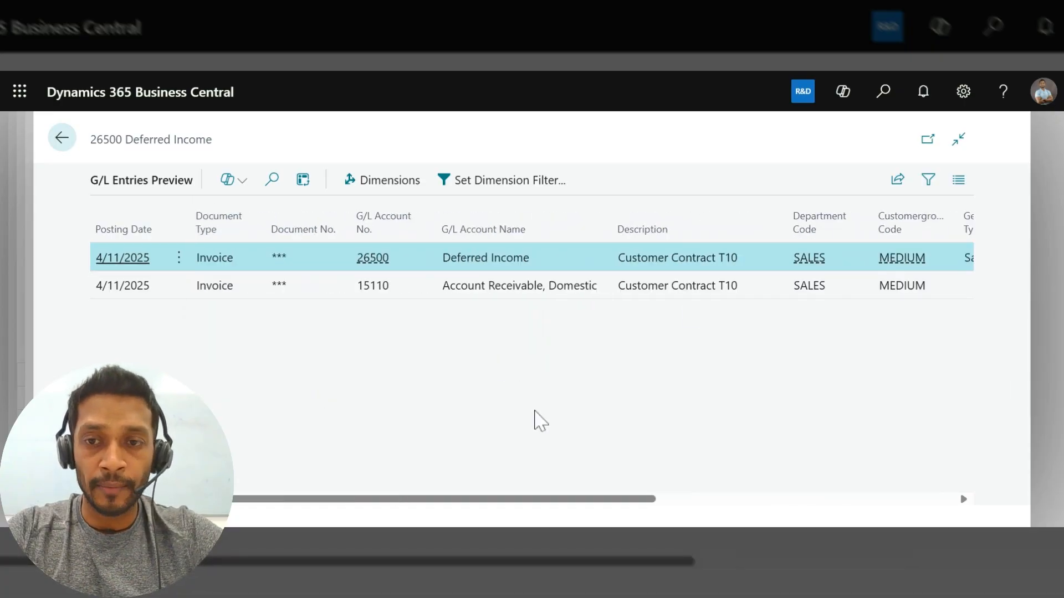
pyautogui.click(371, 299)
pyautogui.moveTo(373, 305)
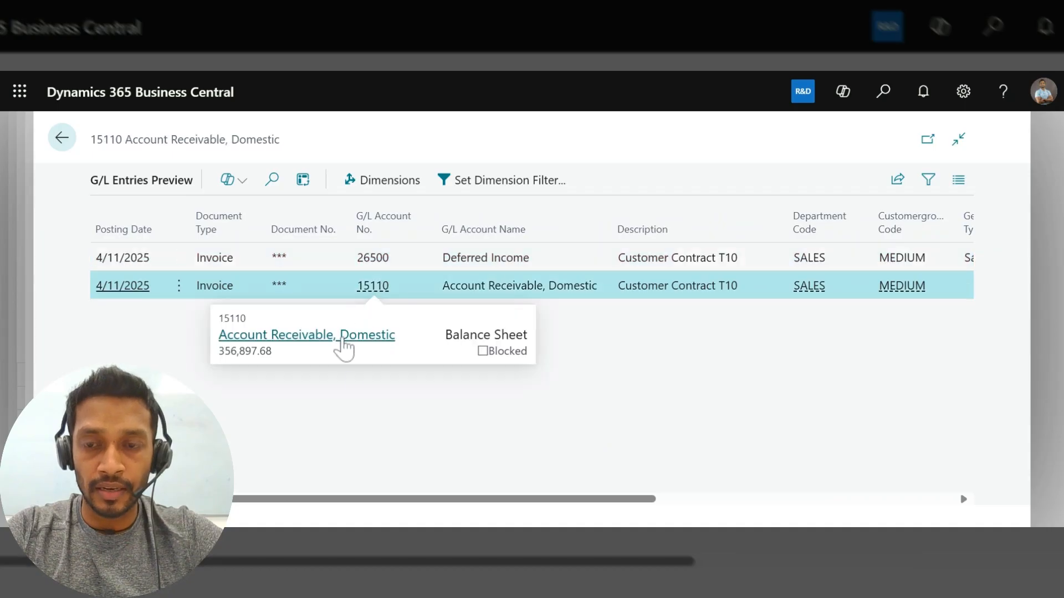
pyautogui.hscroll(10, 392, 424)
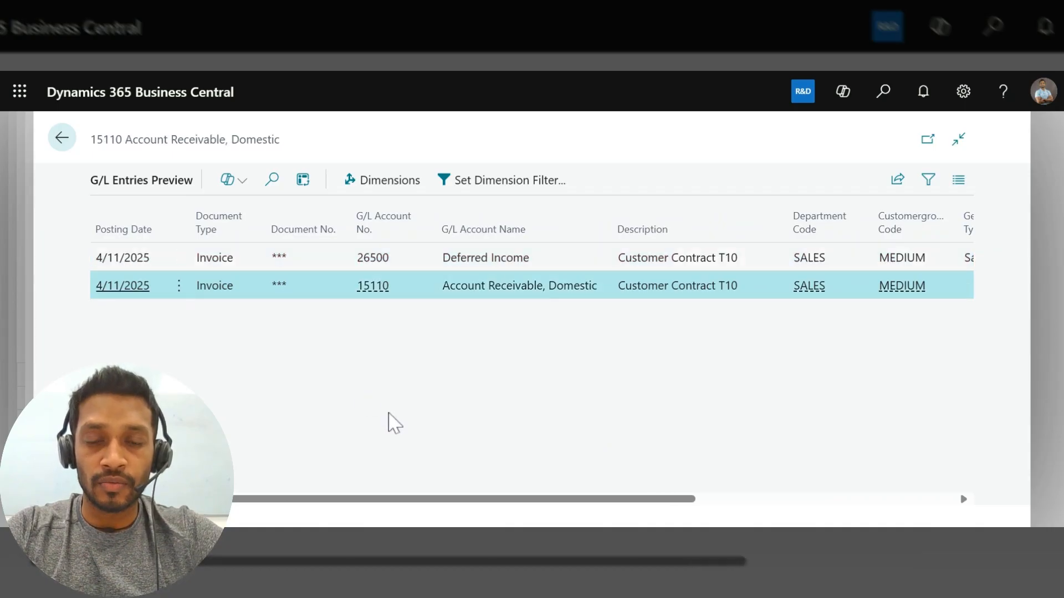
pyautogui.hscroll(-10, 392, 424)
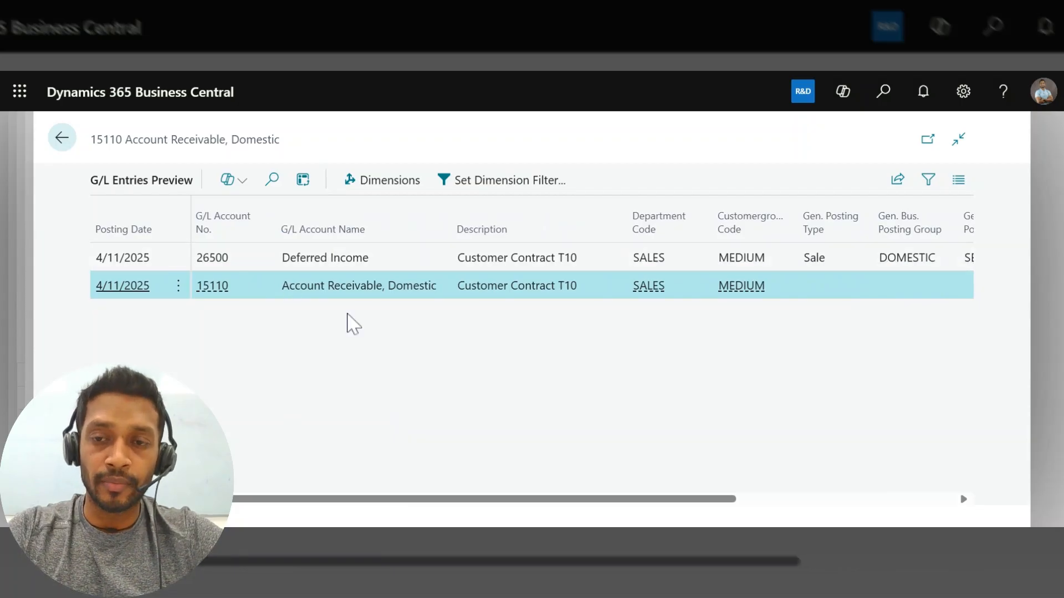
pyautogui.hscroll(3, 350, 361)
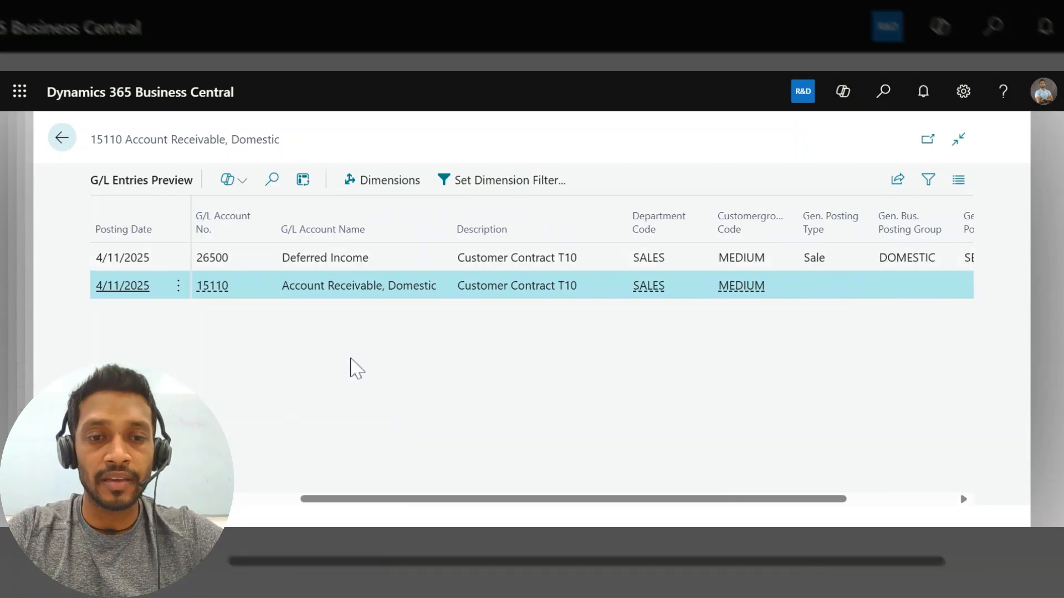
pyautogui.hscroll(-3, 350, 363)
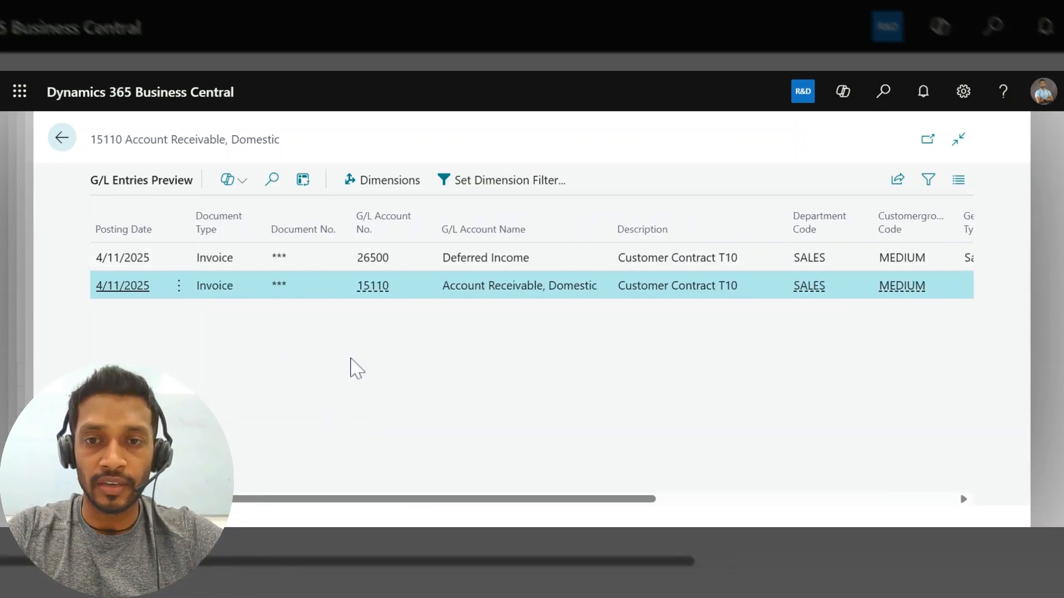
# Step: Leave the G/L entries preview and examine the Customer Contract Deferral analysis with 2025 broken down by month
pyautogui.click(380, 265)
pyautogui.moveTo(381, 271)
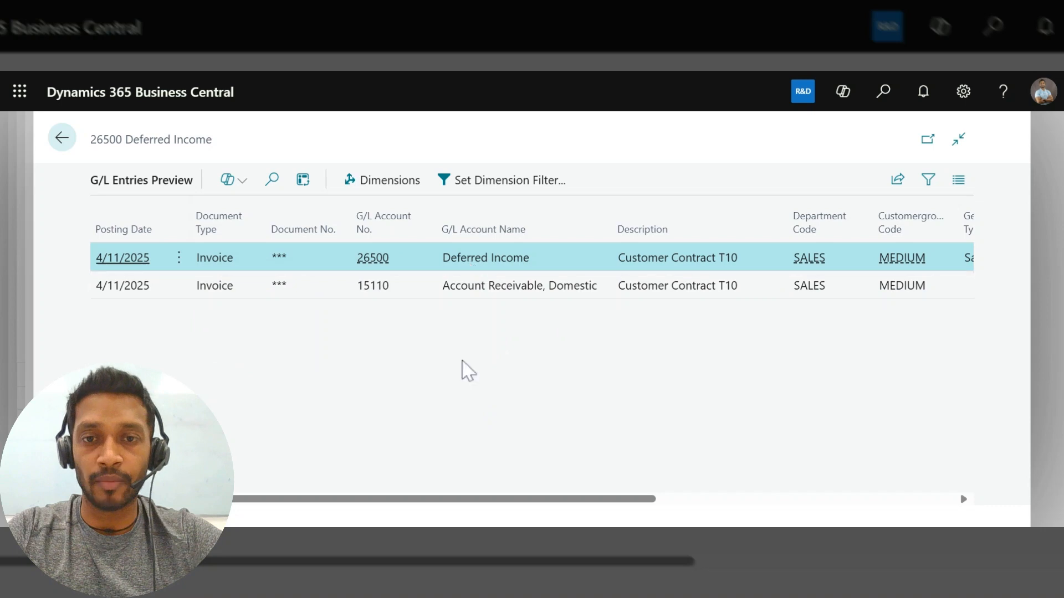
pyautogui.press('Escape')
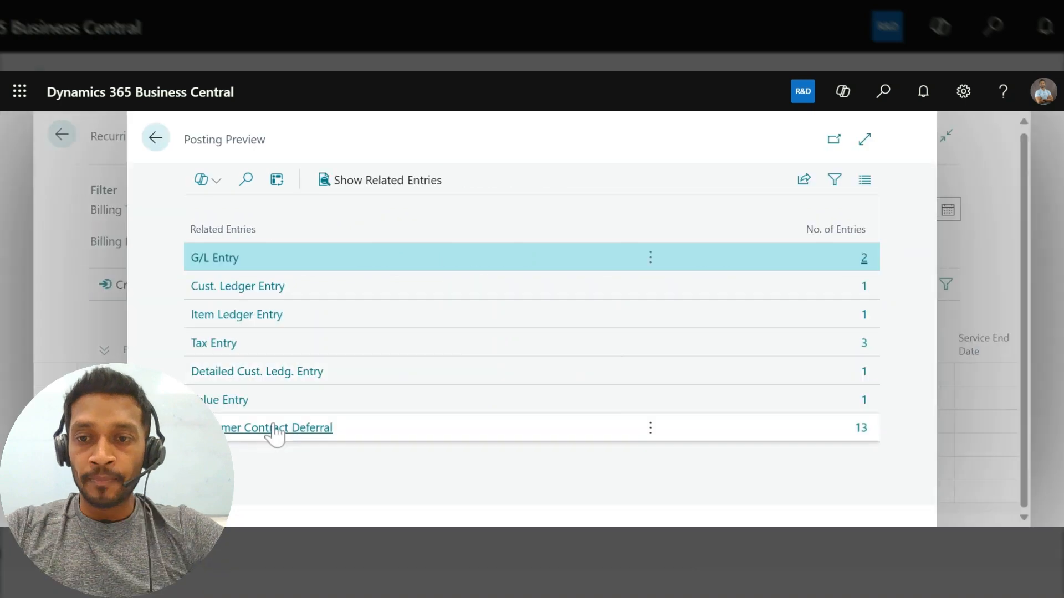
pyautogui.click(273, 434)
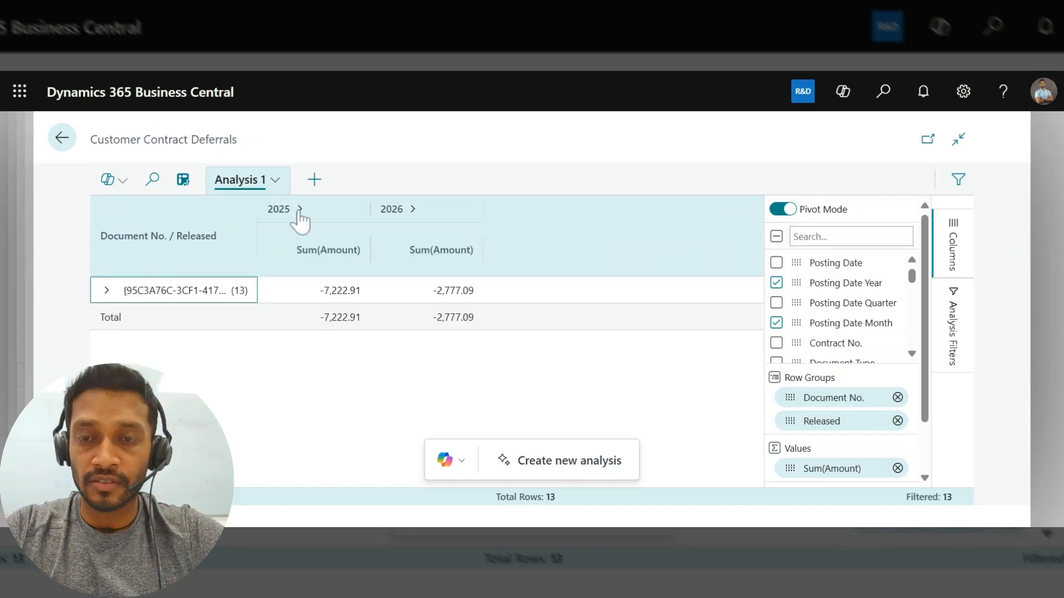
pyautogui.click(299, 209)
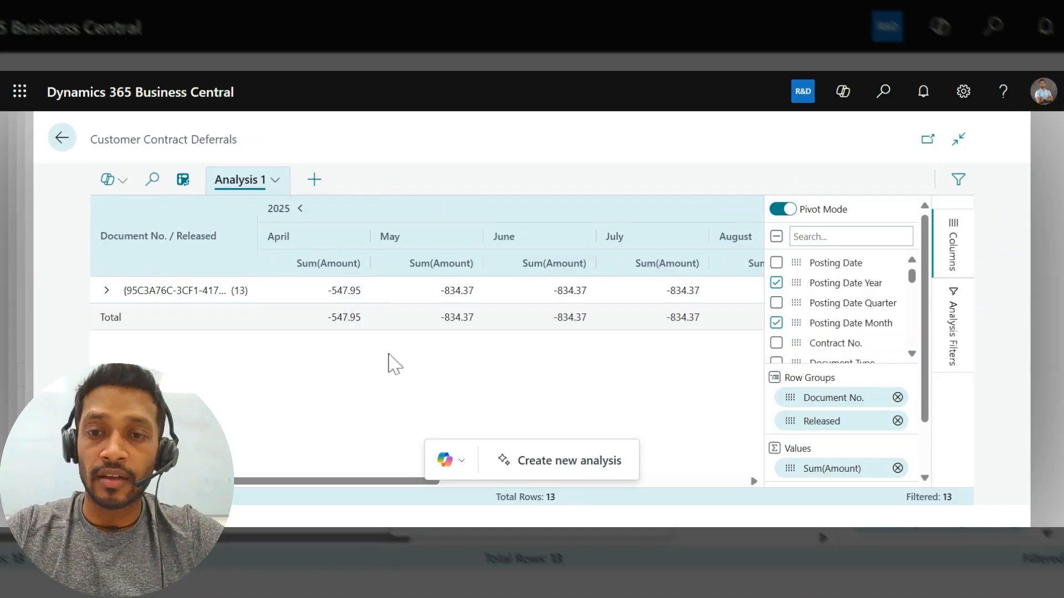
pyautogui.hscroll(1, 534, 289)
pyautogui.hscroll(5, 535, 290)
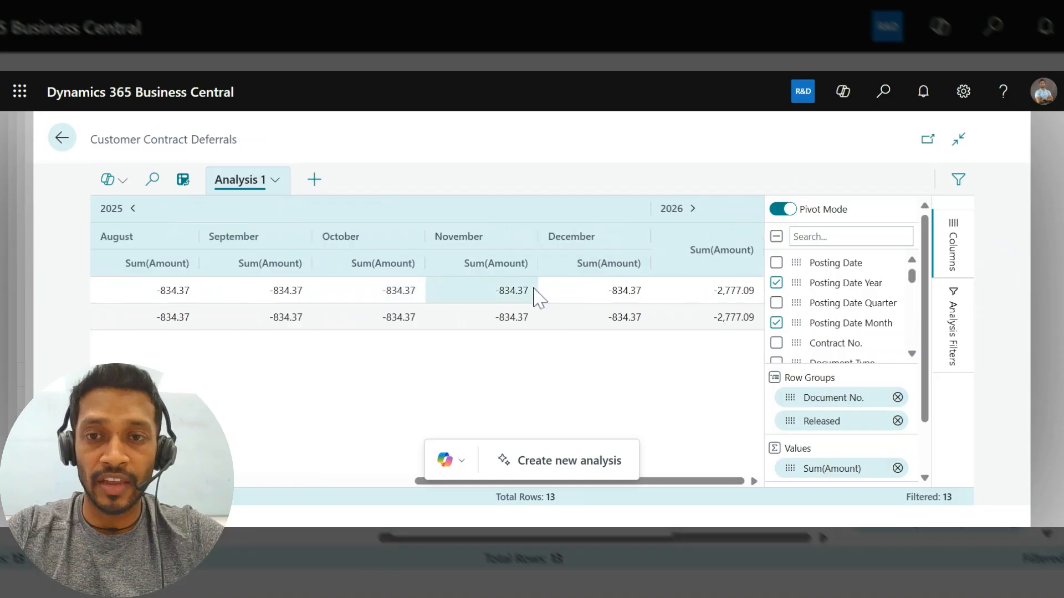
# Step: Switch the customer contract deferrals out of analysis mode and examine each entry's posting date, deferral base amount and amount
pyautogui.click(183, 181)
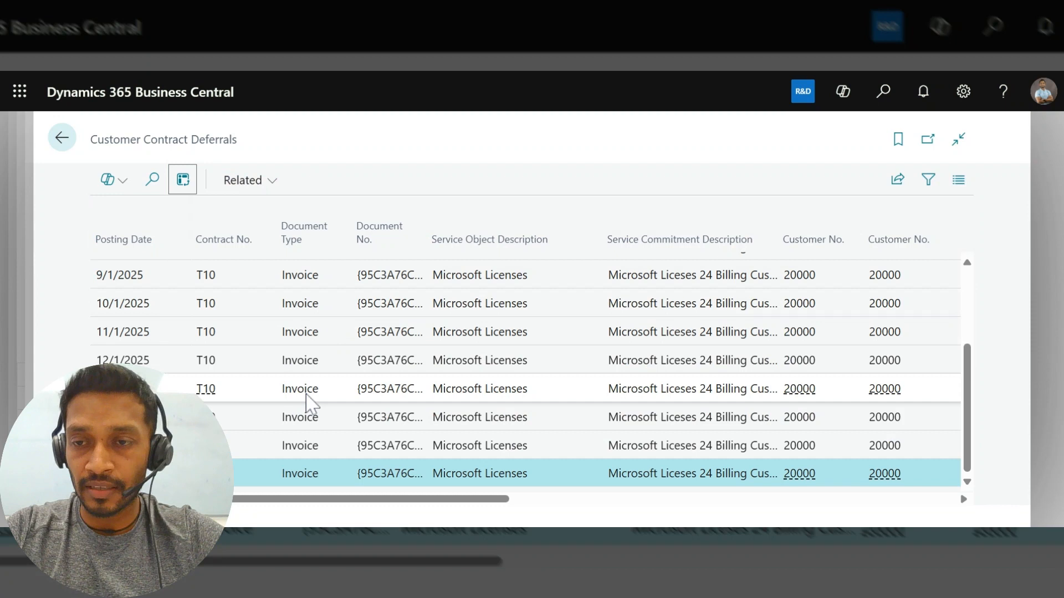
pyautogui.scroll(3, 161, 270)
pyautogui.scroll(-2, 163, 333)
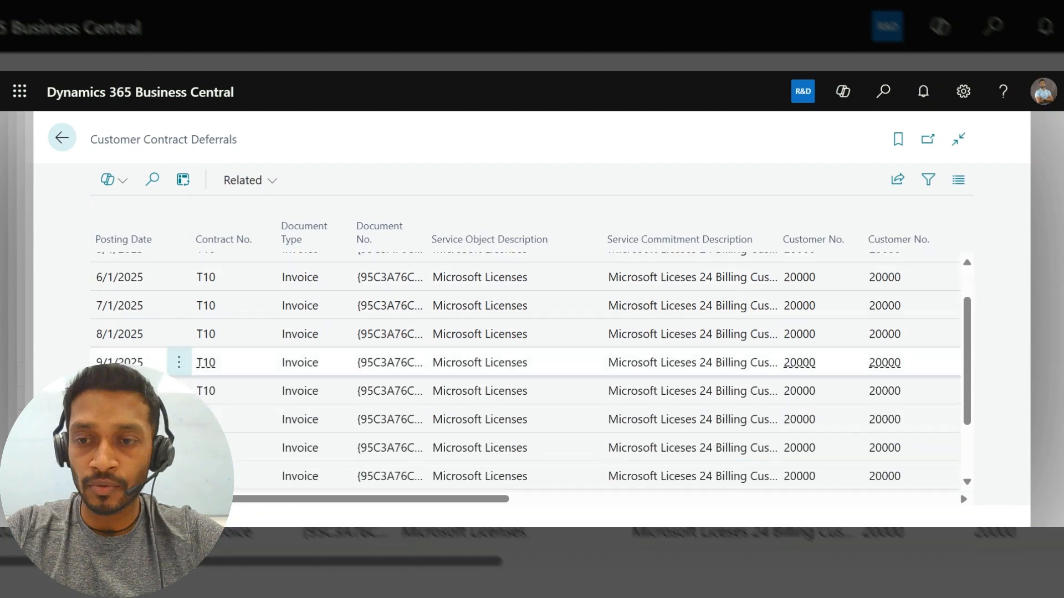
pyautogui.scroll(-3, 363, 418)
pyautogui.hscroll(5, 363, 418)
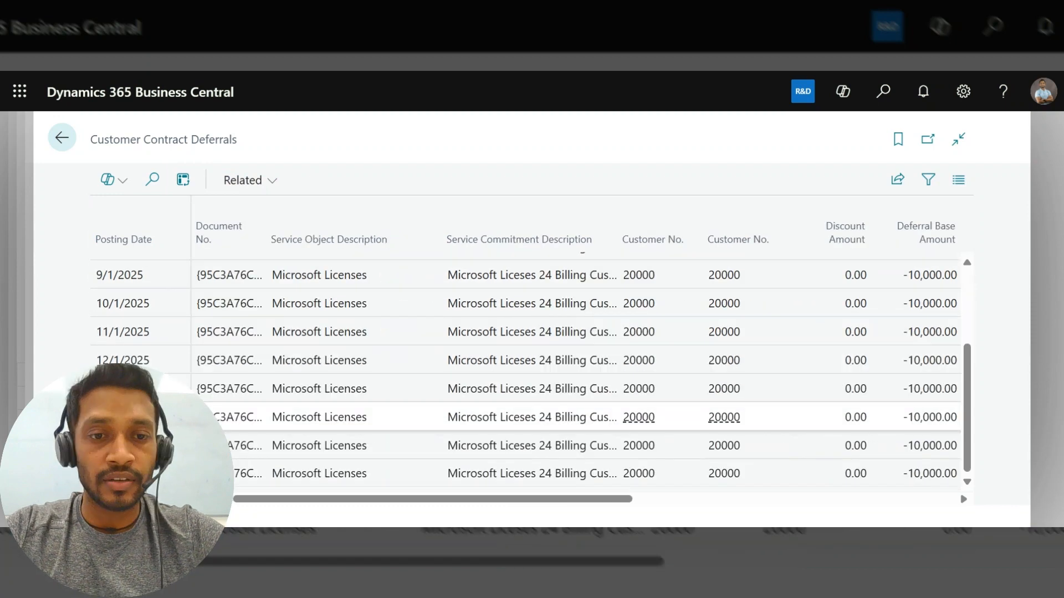
pyautogui.scroll(5, 567, 346)
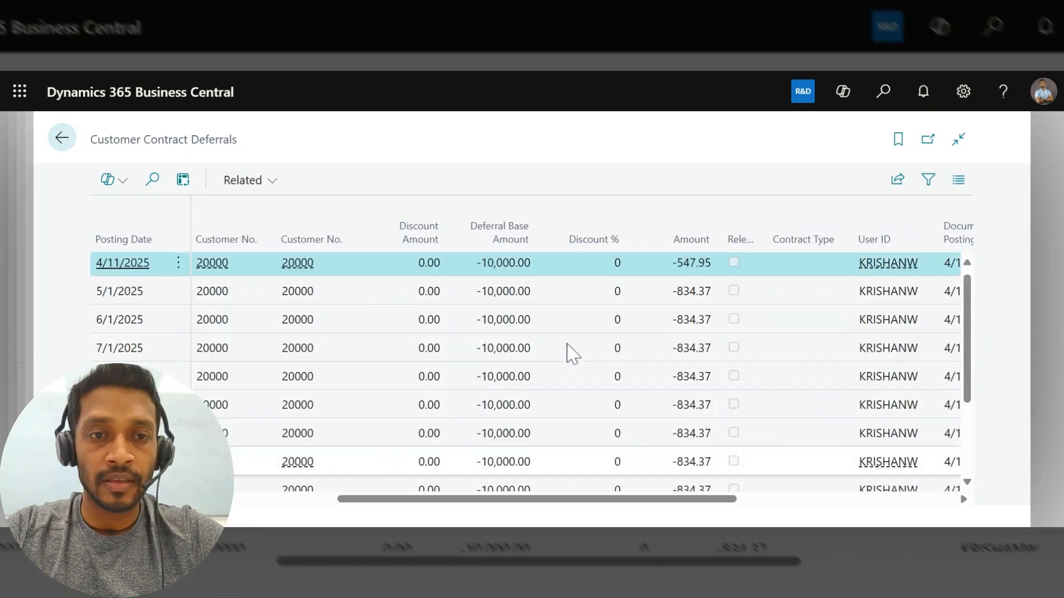
pyautogui.click(566, 346)
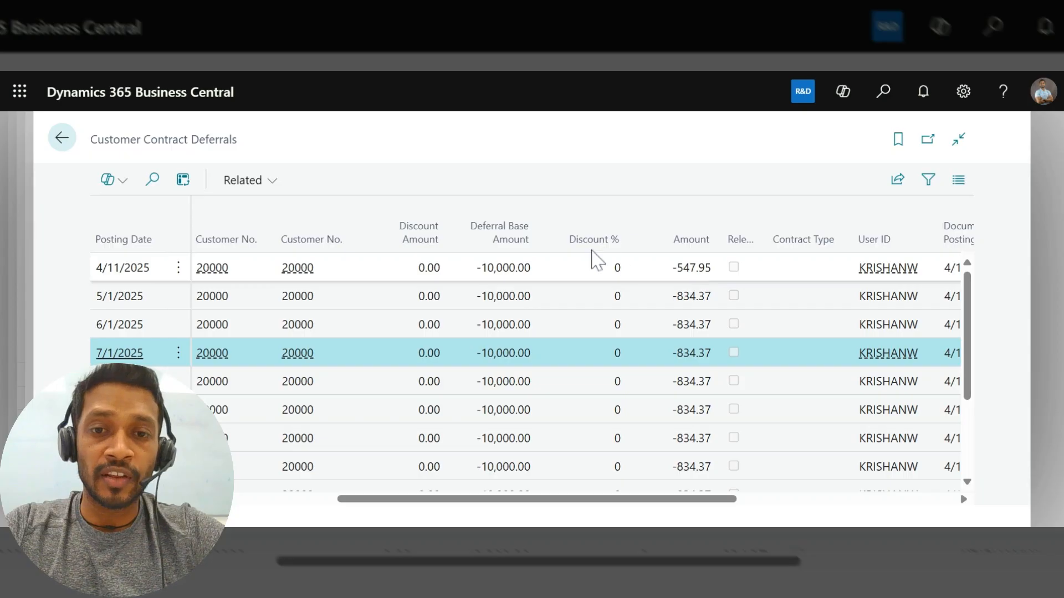
pyautogui.scroll(-3, 686, 373)
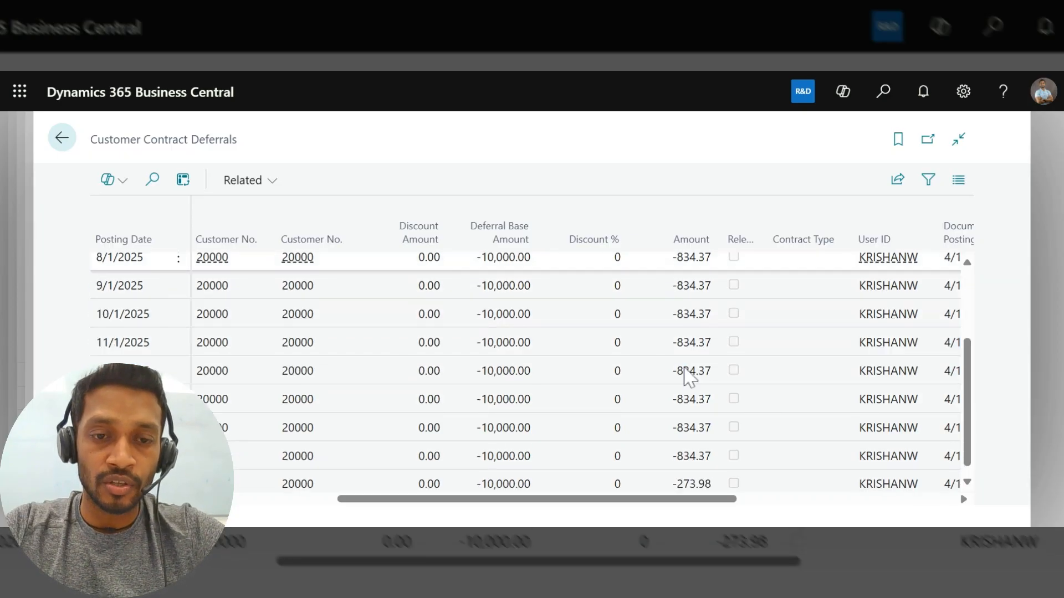
pyautogui.scroll(-1, 687, 373)
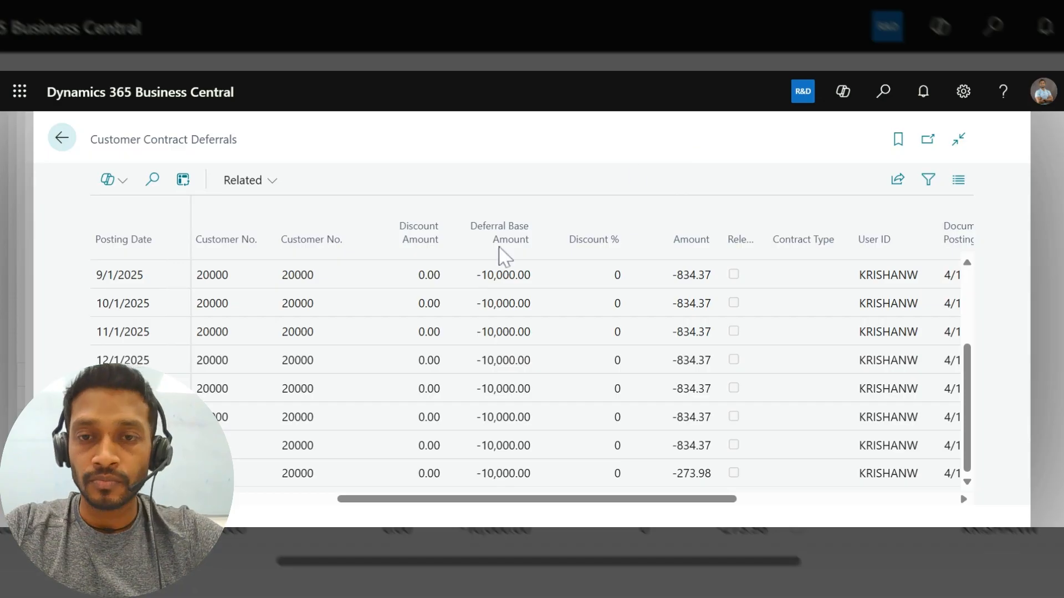
pyautogui.press('Escape')
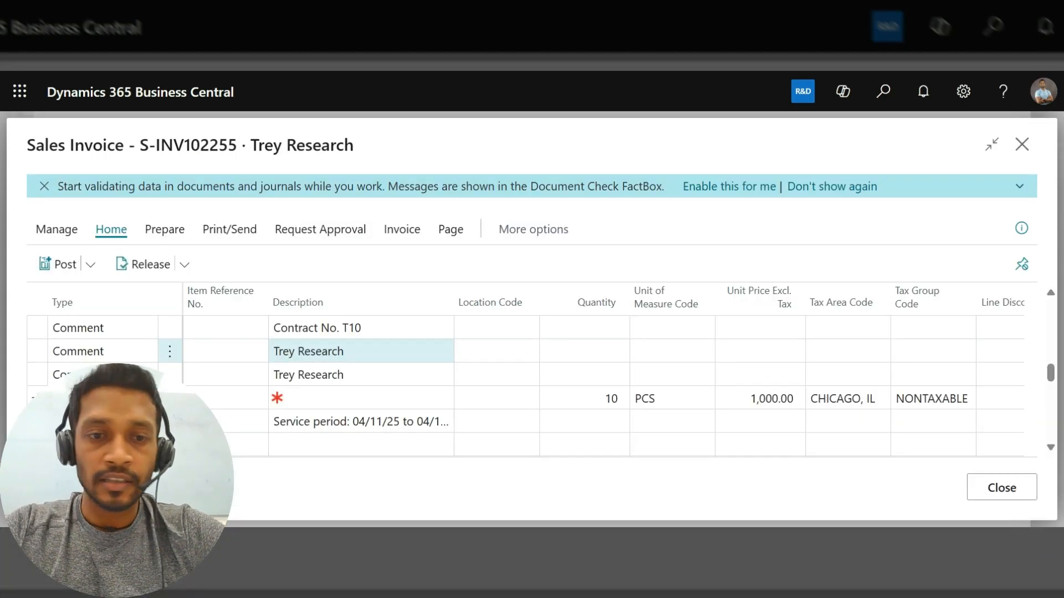
# Step: Preview the posting of the Trey Research invoice again and open its Customer Contract Deferral entries
pyautogui.click(364, 421)
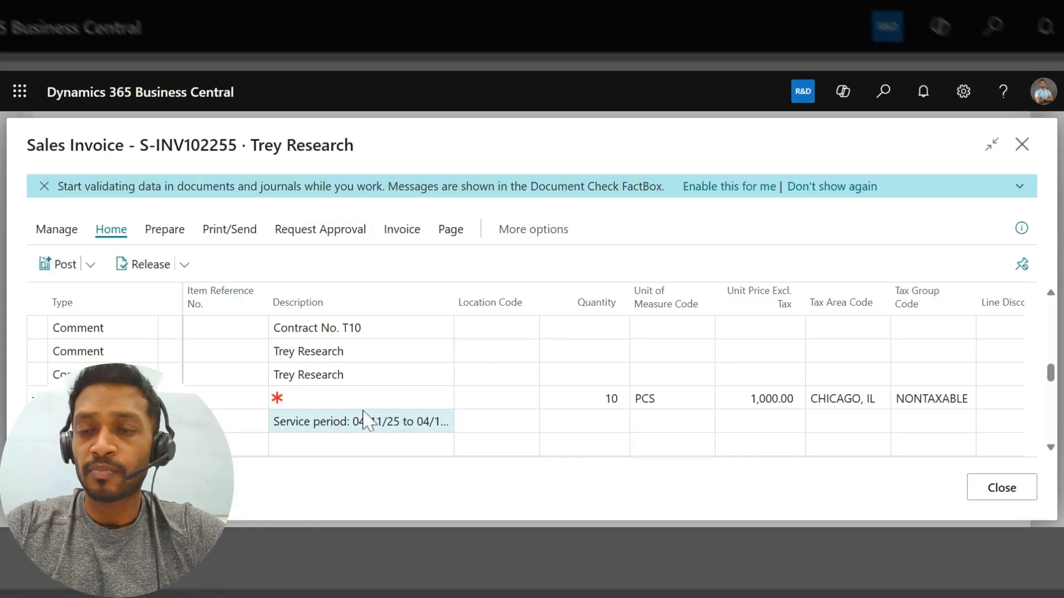
pyautogui.click(93, 267)
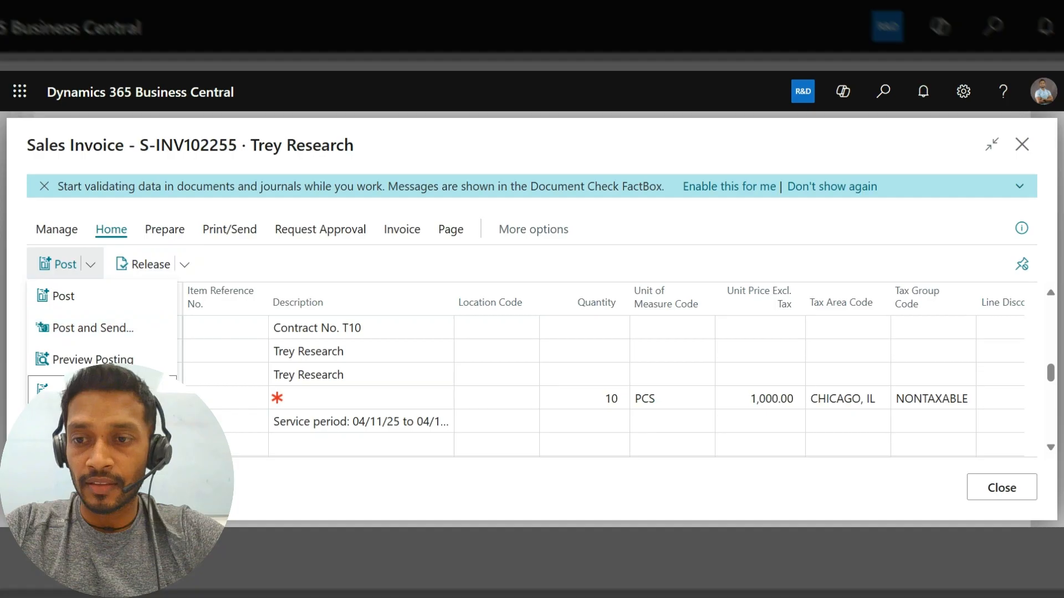
pyautogui.click(105, 361)
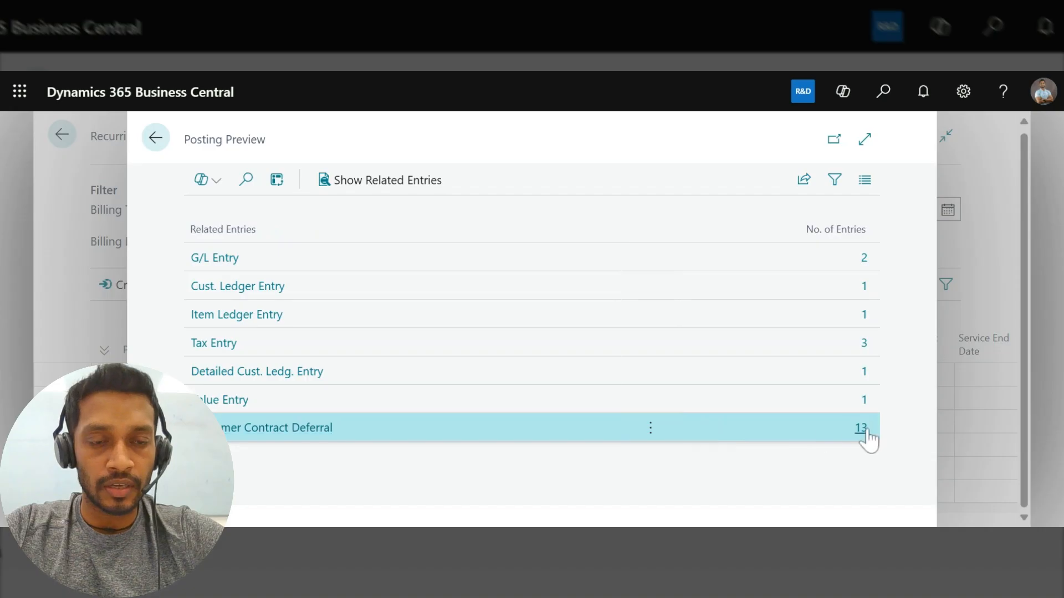
pyautogui.click(861, 430)
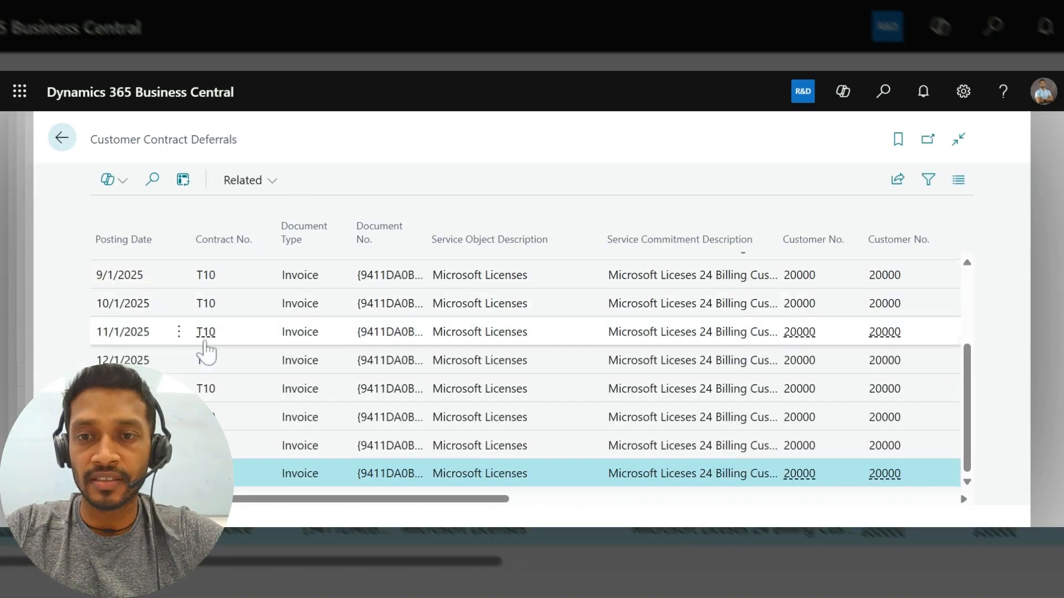
# Step: Analyze the previewed deferrals by released status and by month of 2025, and return to the sales invoice
pyautogui.click(186, 181)
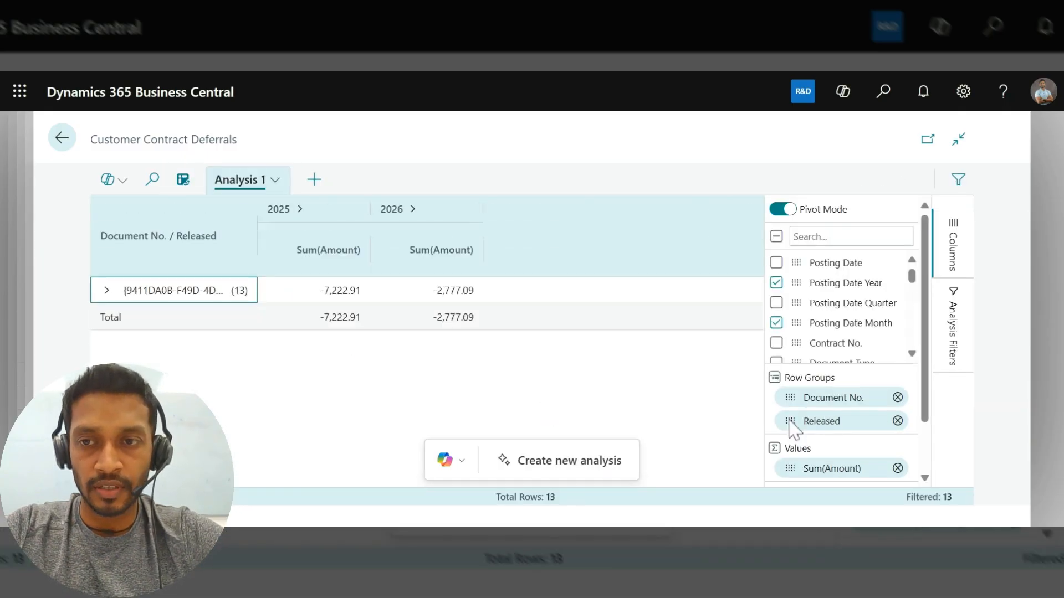
pyautogui.click(108, 295)
pyautogui.click(105, 292)
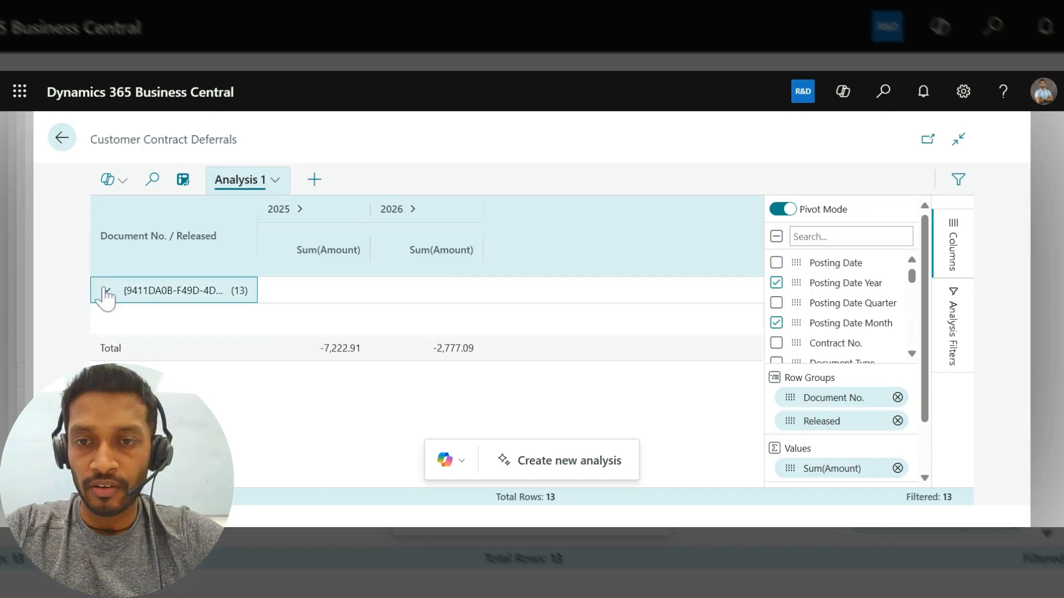
pyautogui.click(300, 210)
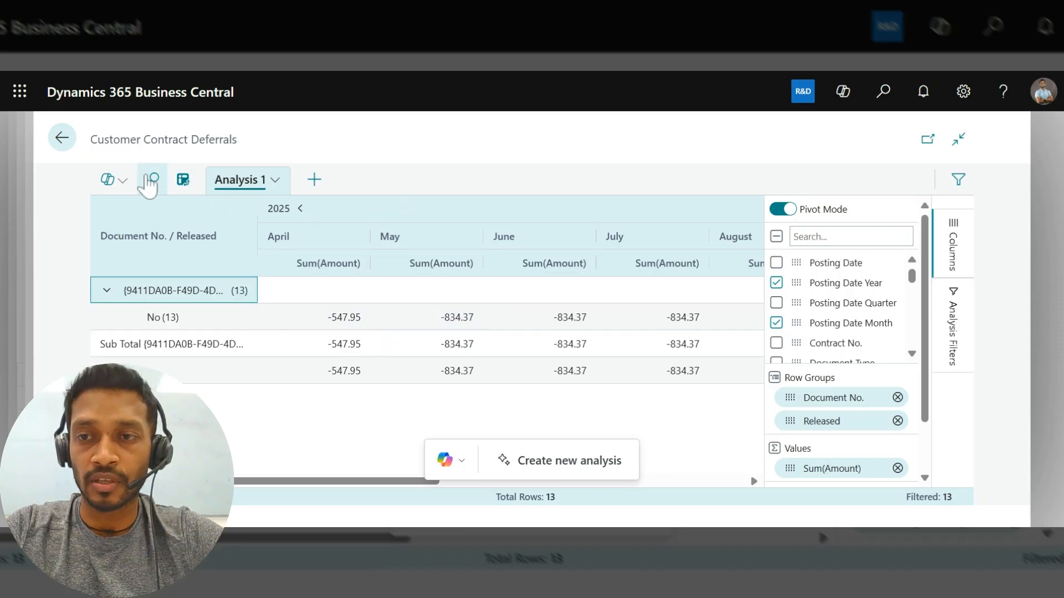
pyautogui.press('Escape')
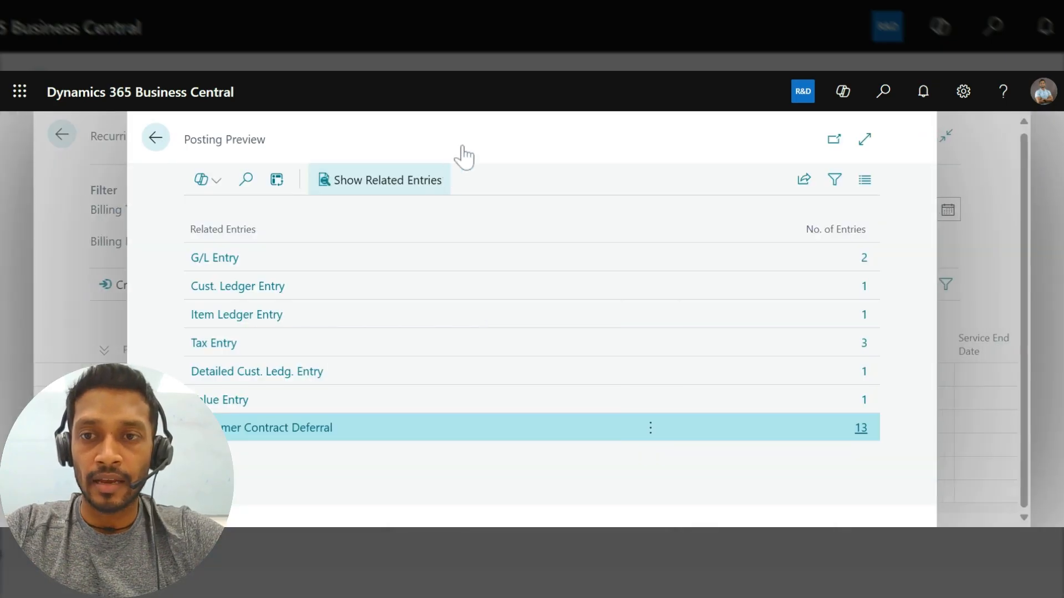
pyautogui.press('Escape')
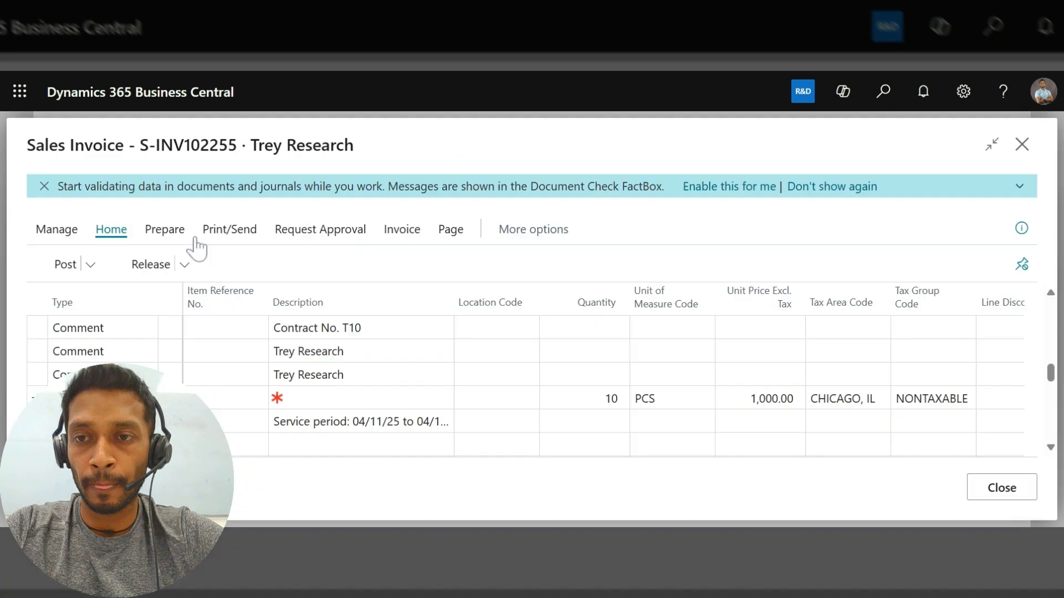
# Step: Post the Trey Research sales invoice and open the posted invoice
pyautogui.click(90, 265)
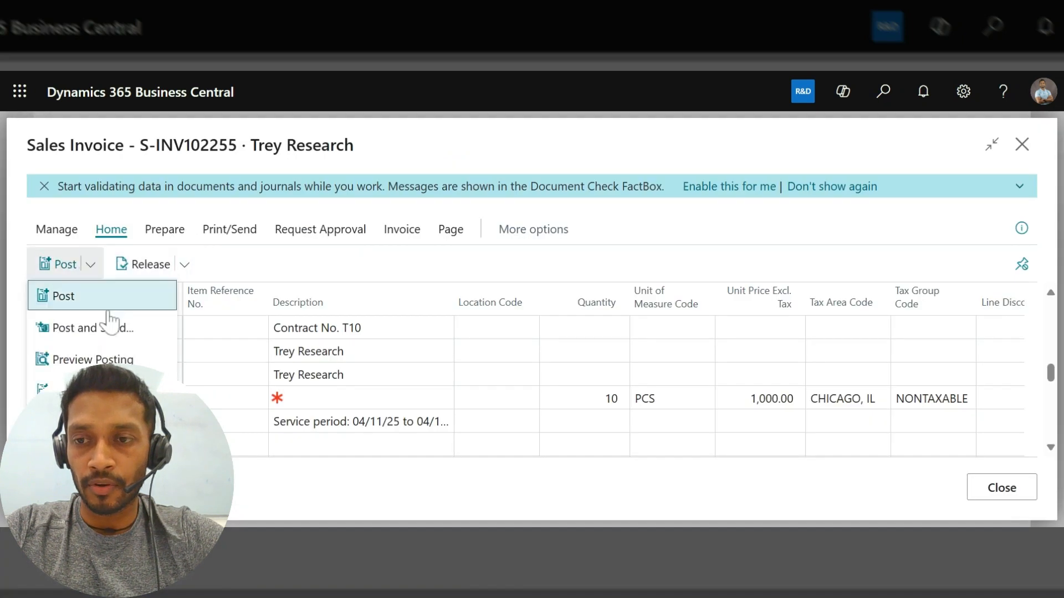
pyautogui.click(394, 334)
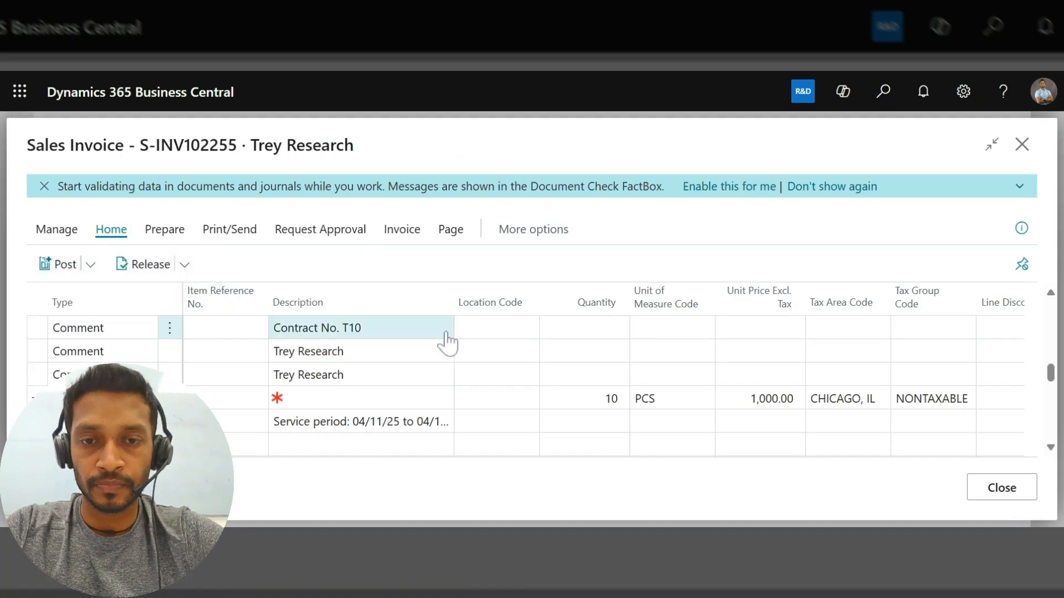
pyautogui.press('F9')
pyautogui.click(609, 358)
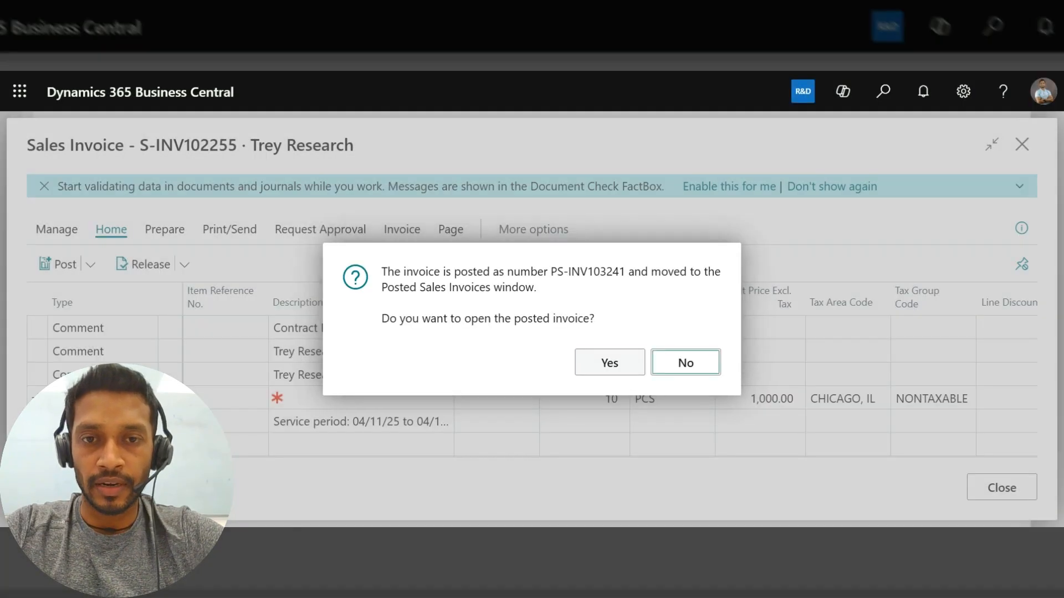
pyautogui.click(622, 366)
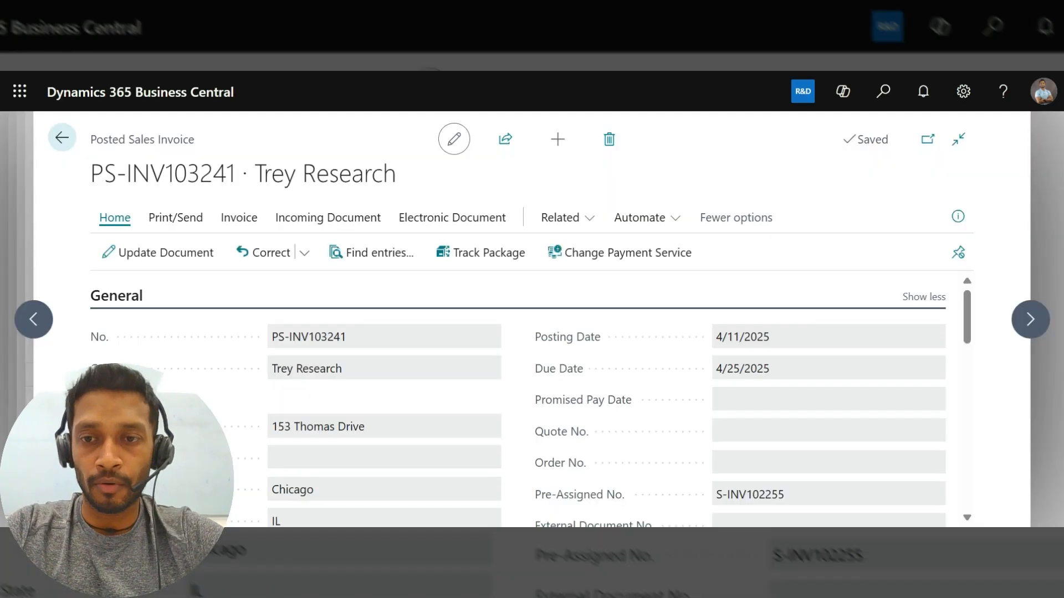
# Step: Find the ledger entries related to the posted Trey Research invoice
pyautogui.scroll(-2, 272, 309)
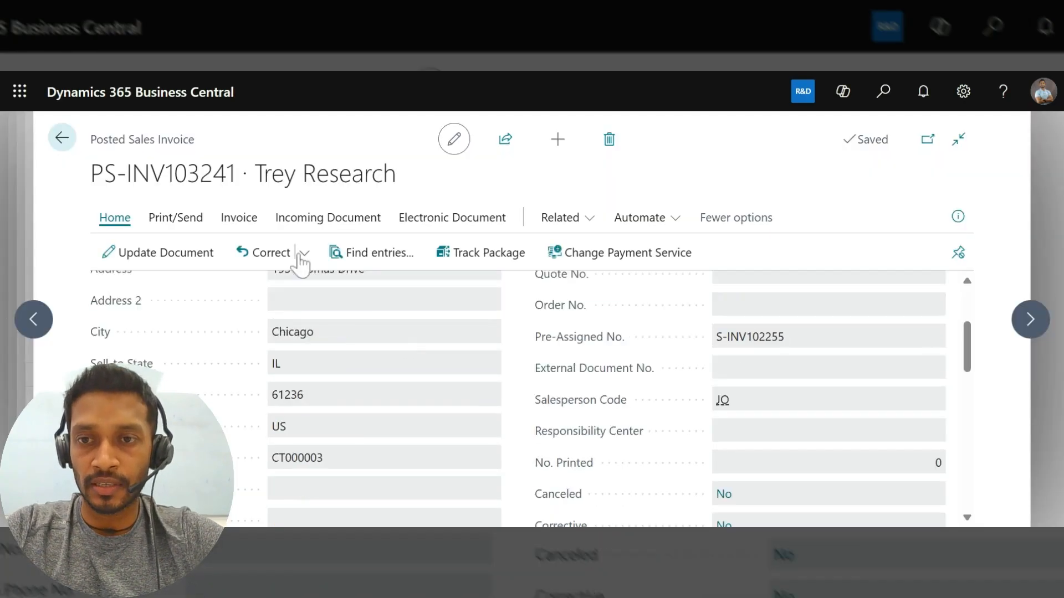
pyautogui.click(382, 254)
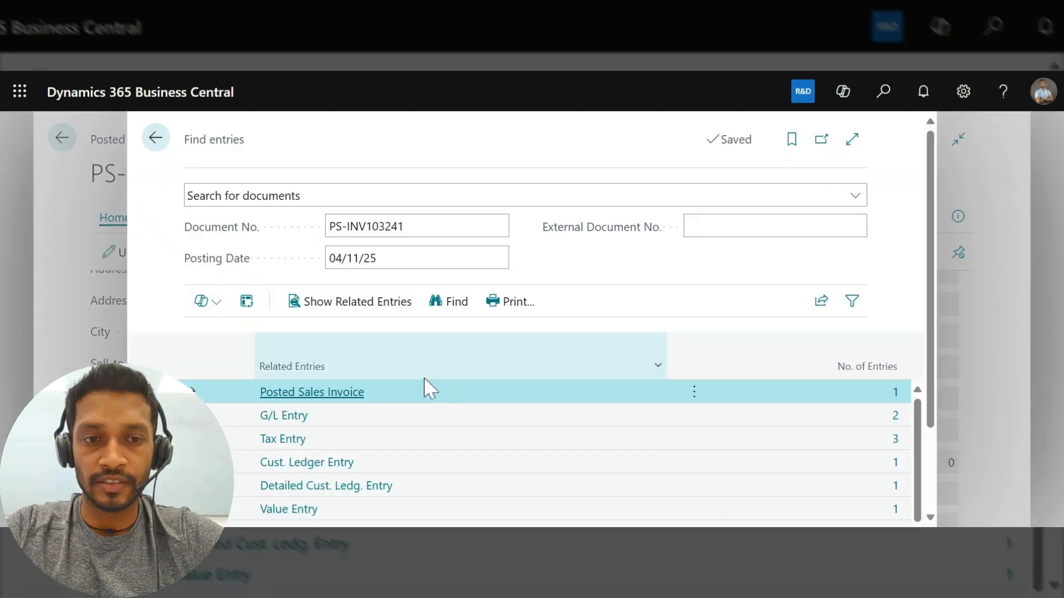
pyautogui.scroll(-2, 427, 386)
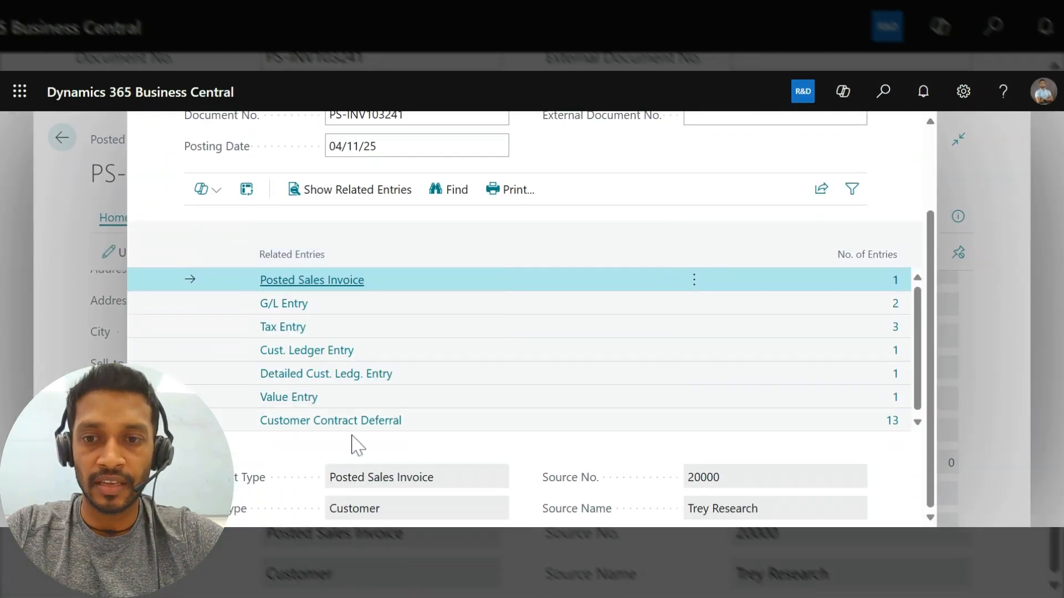
# Step: Open the posted invoice's Customer Contract Deferral entries and expand them by released status and by month of 2025
pyautogui.click(352, 428)
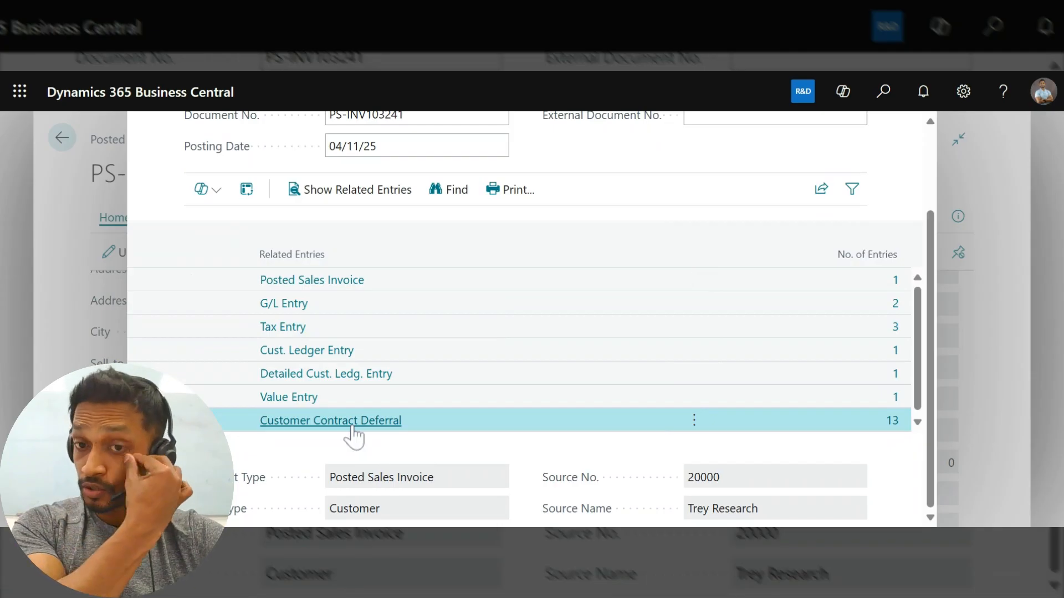
pyautogui.click(349, 426)
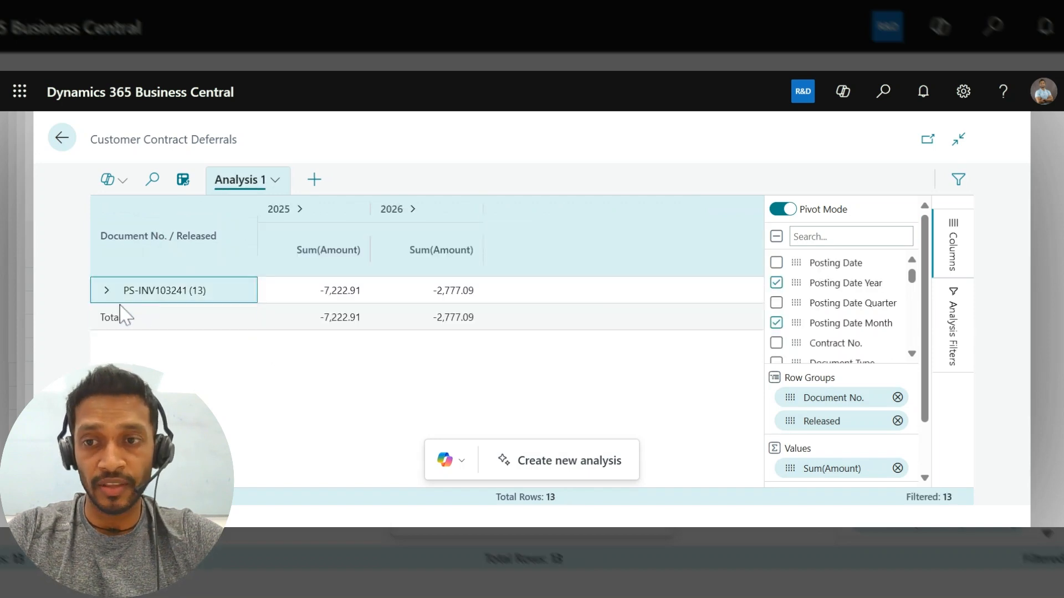
pyautogui.click(106, 291)
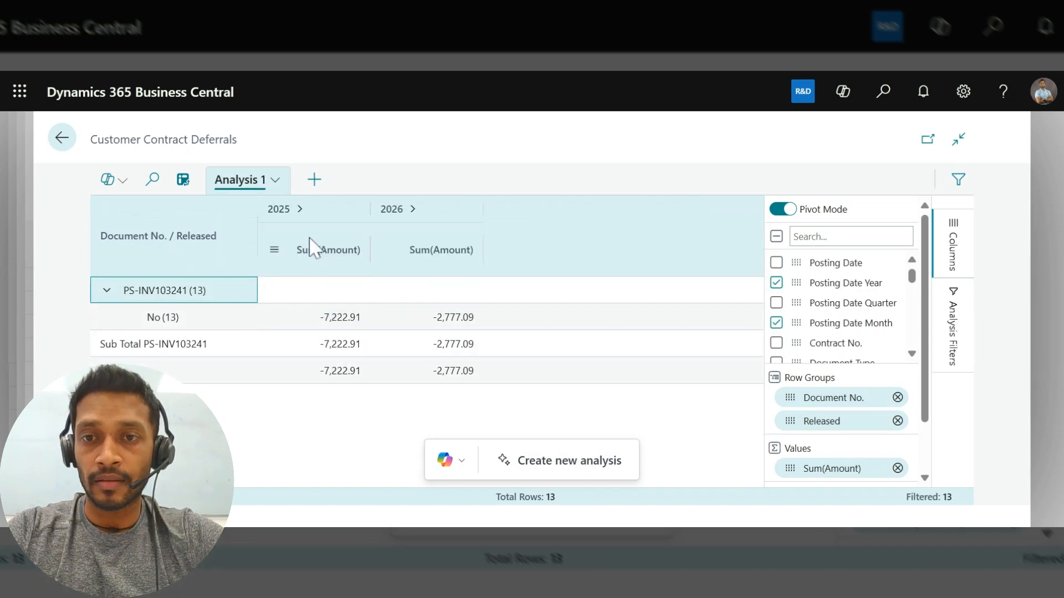
pyautogui.click(301, 209)
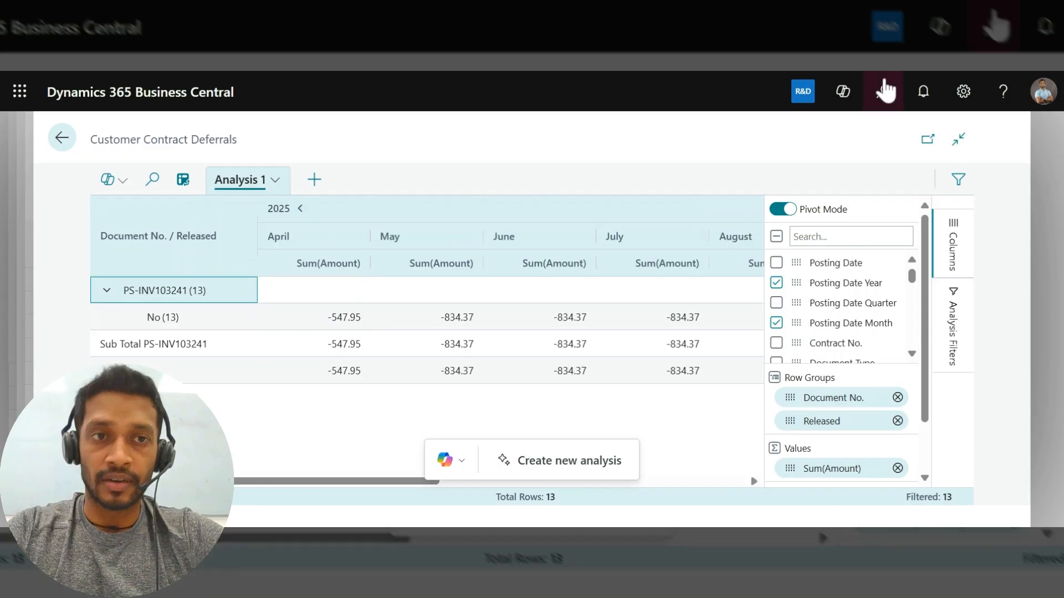
# Step: Find the Contract Deferrals Release task by searching for "release" and open it
pyautogui.click(884, 95)
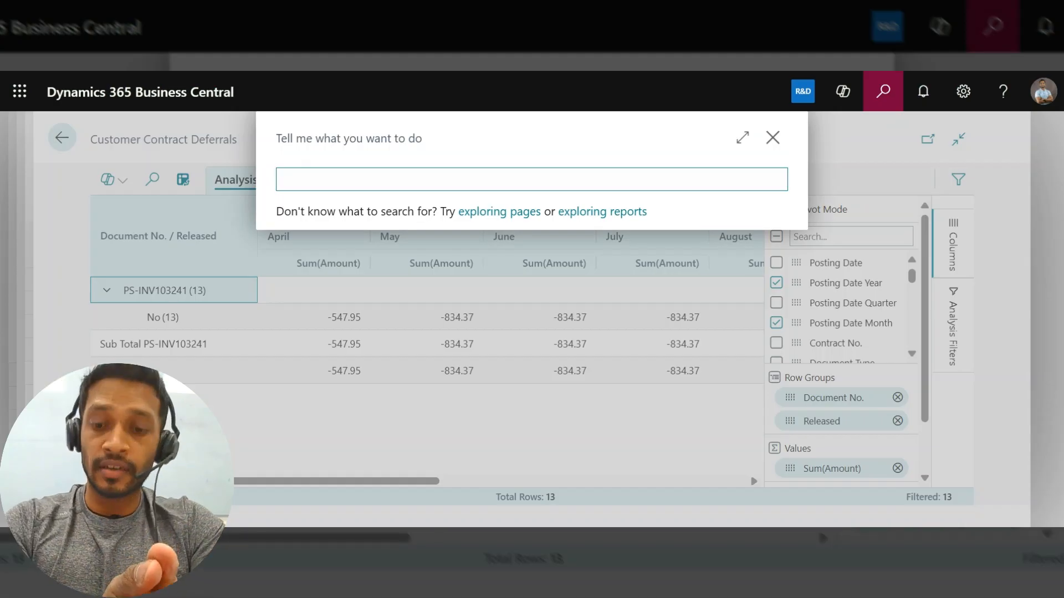
pyautogui.write('re')
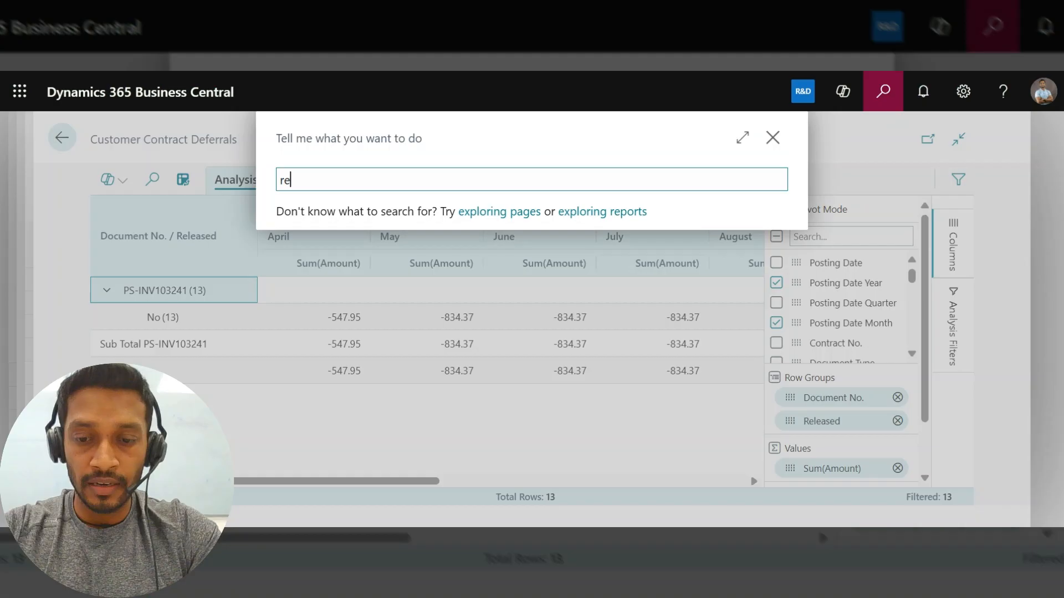
pyautogui.write('lease')
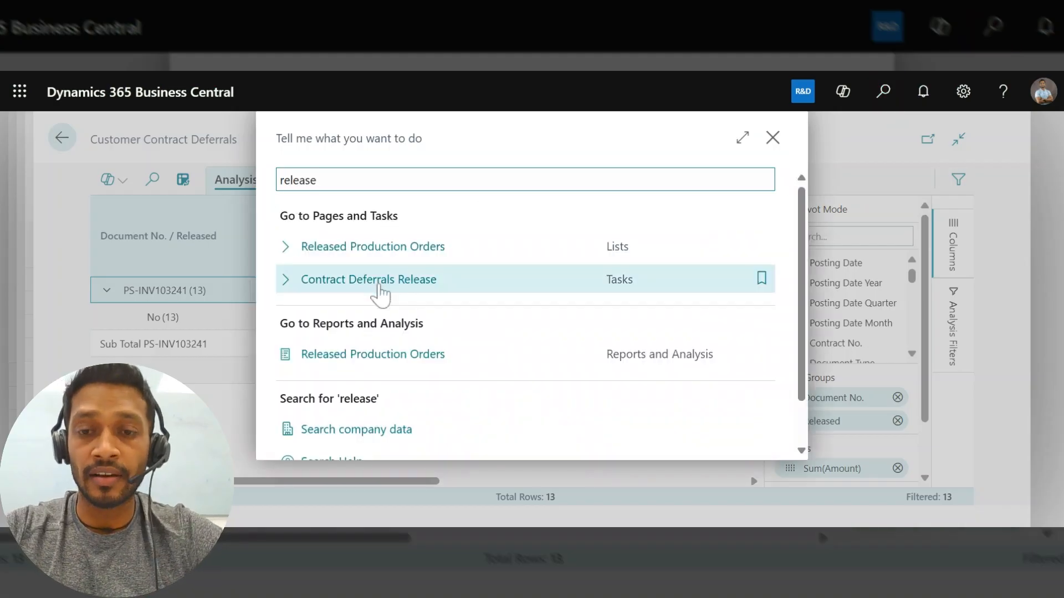
pyautogui.click(379, 294)
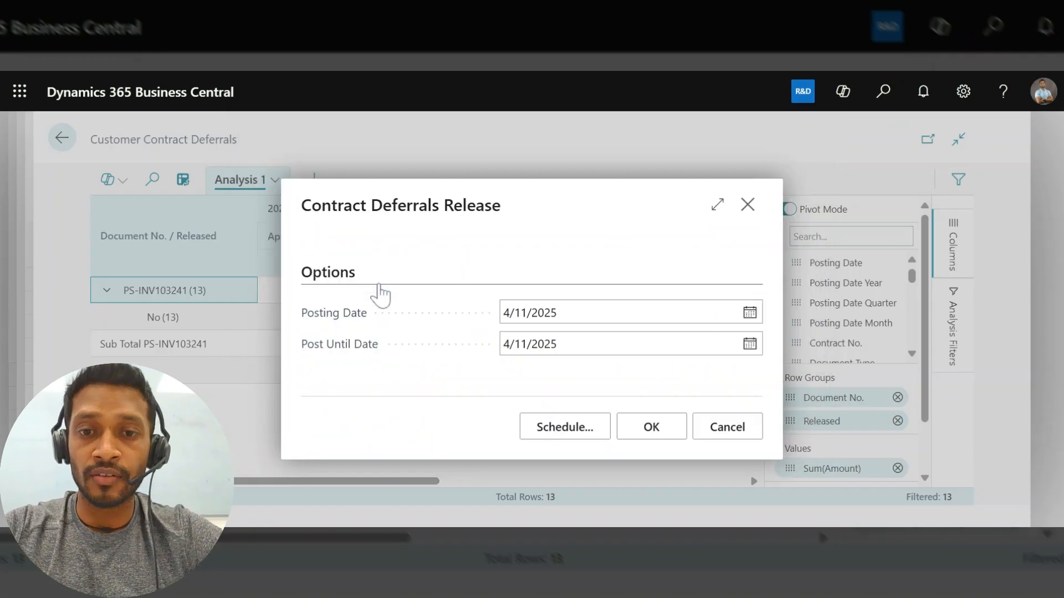
# Step: Set the deferral release's posting date to 4/30/2025
pyautogui.click(526, 317)
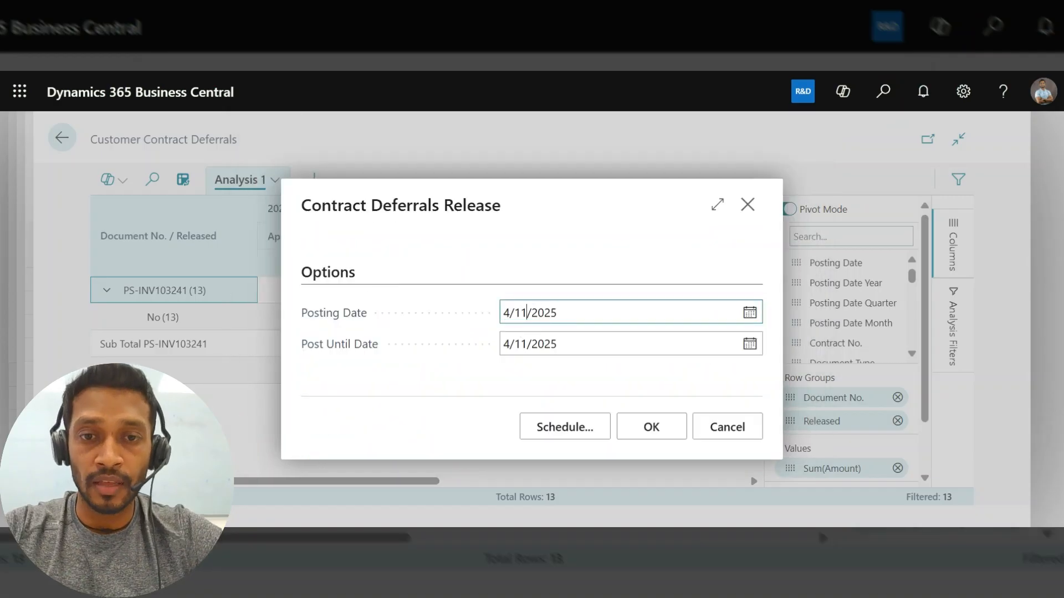
pyautogui.press('Delete')
pyautogui.press('BackSpace')
pyautogui.write('31')
pyautogui.press('Tab')
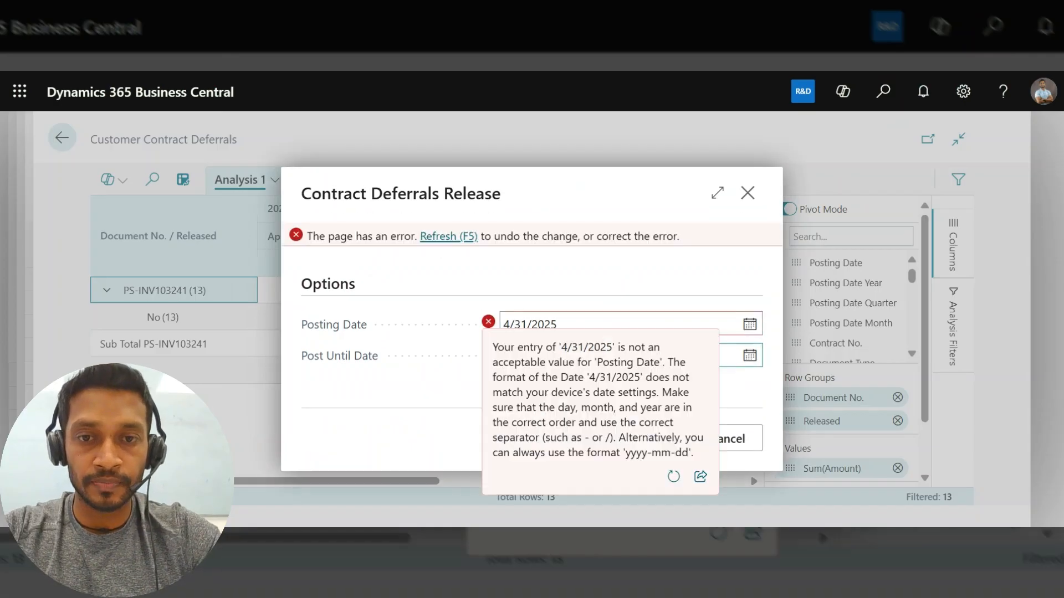
pyautogui.hotkey('shift', 'Tab')
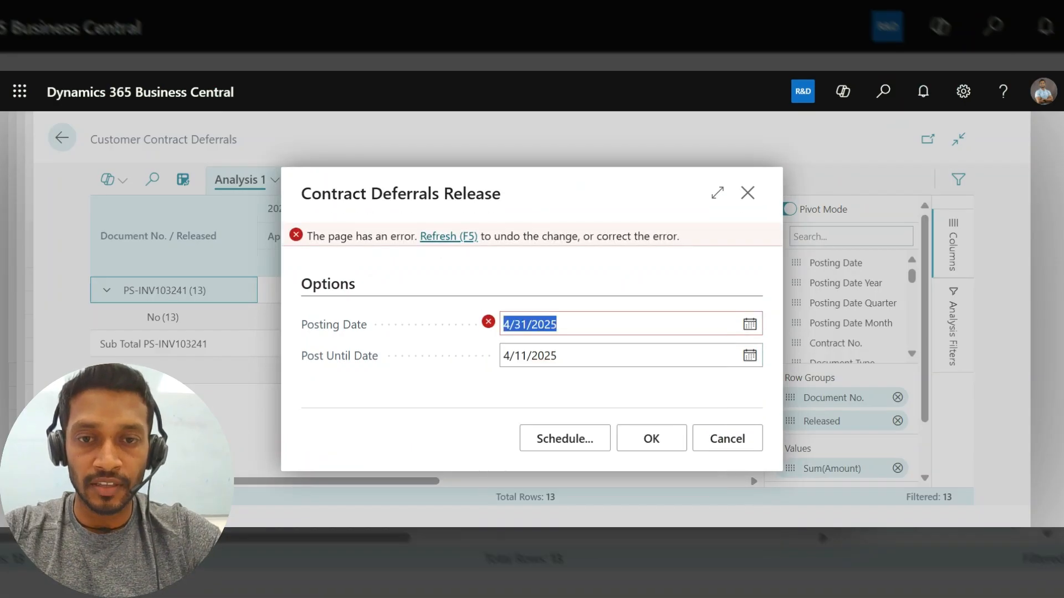
pyautogui.click(527, 325)
pyautogui.press('BackSpace')
pyautogui.write('0')
pyautogui.press('Tab')
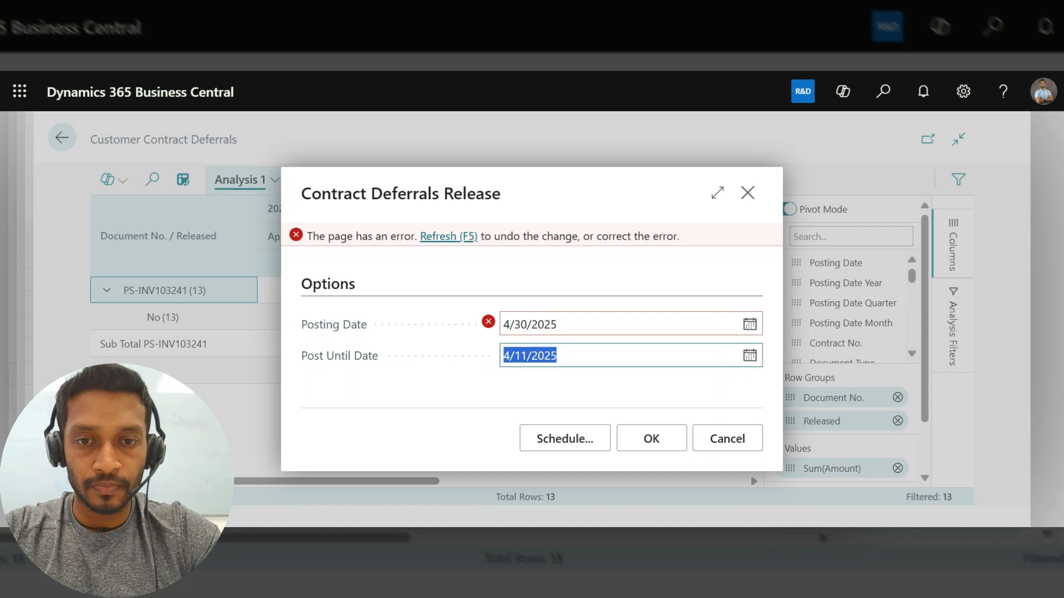
# Step: Set the Post Until Date to 4/30/2025 and run the contract deferrals release
pyautogui.click(521, 345)
pyautogui.press('BackSpace')
pyautogui.write('3')
pyautogui.press('Delete')
pyautogui.write('0')
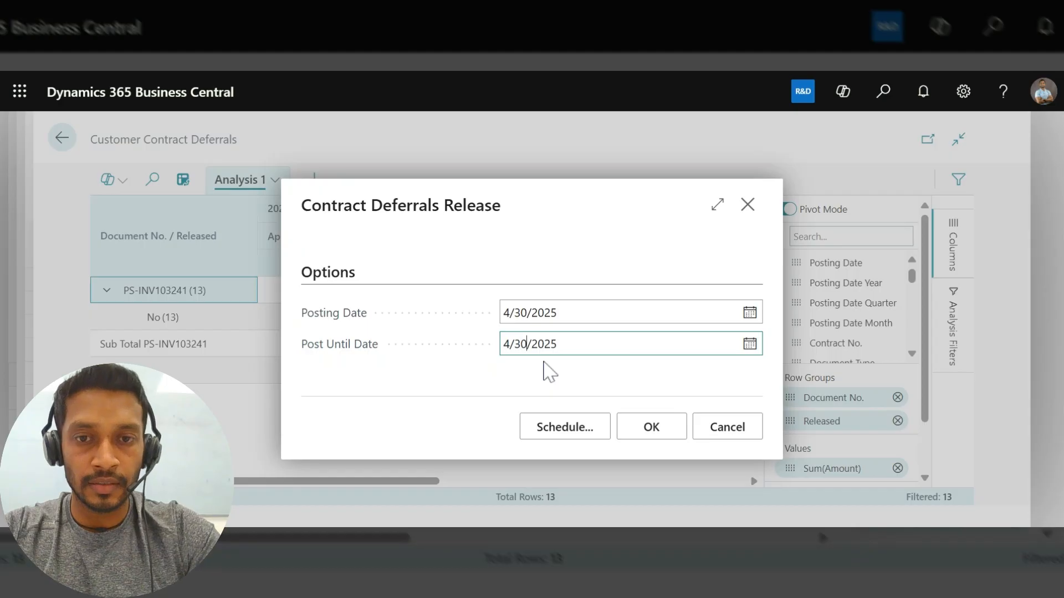
pyautogui.click(651, 428)
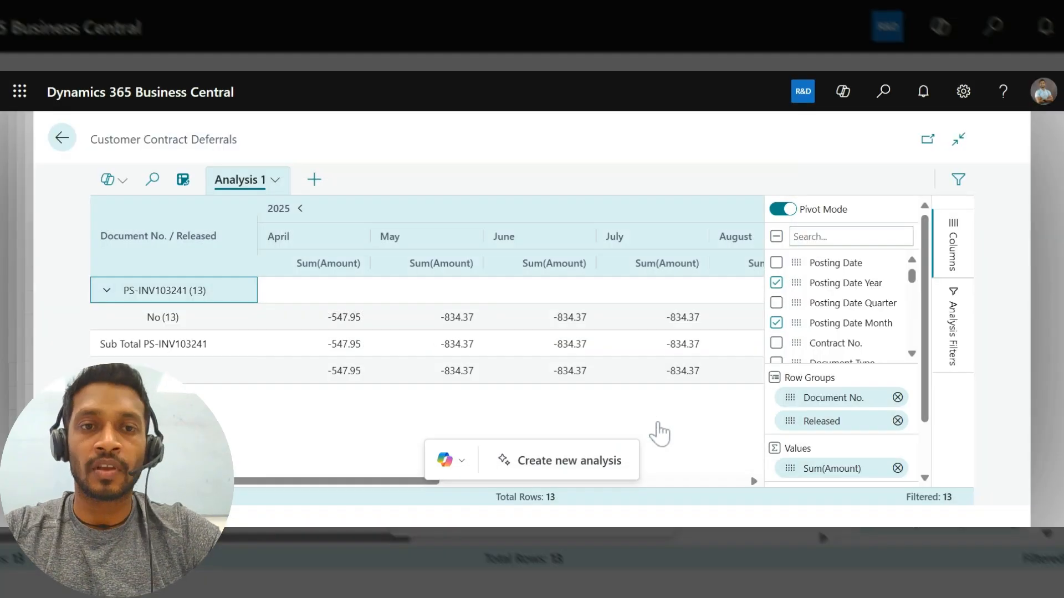
# Step: Reopen the posted invoice's Customer Contract Deferral entries and check the released status for each month of 2025, returning to the related entries
pyautogui.click(654, 355)
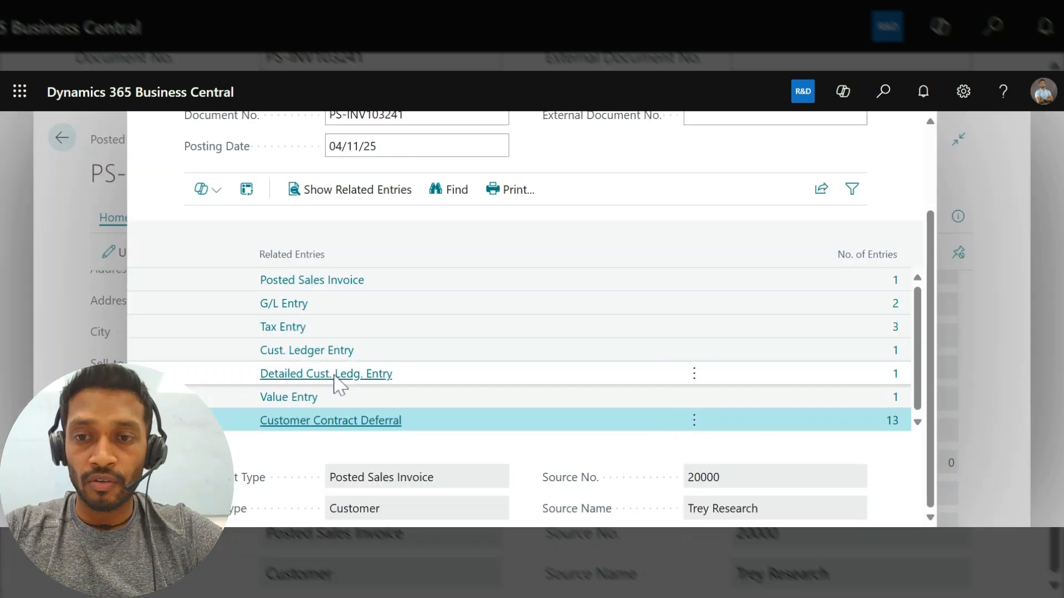
pyautogui.click(324, 425)
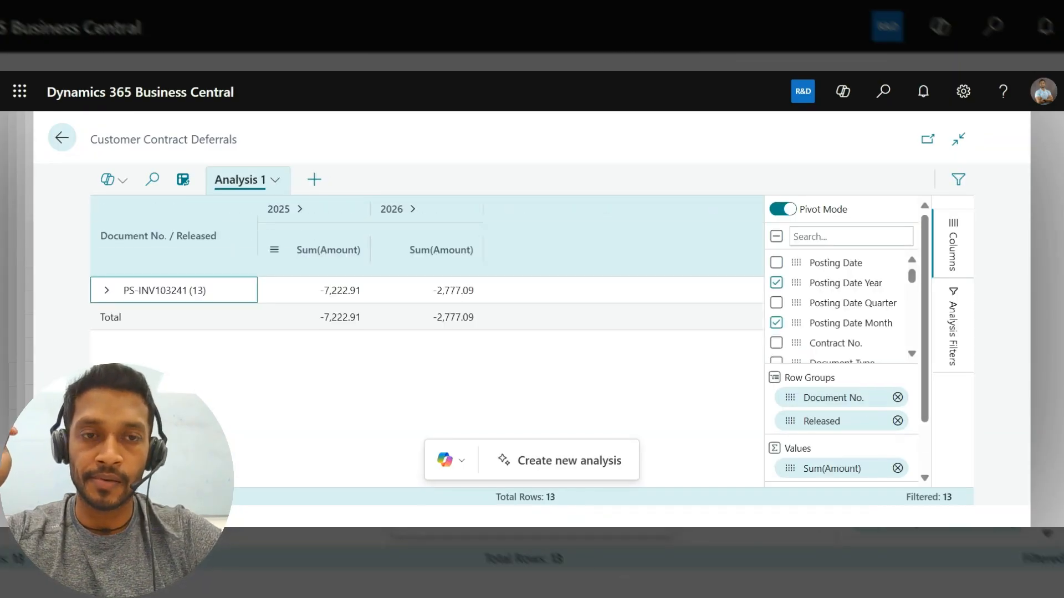
pyautogui.click(108, 294)
pyautogui.click(299, 210)
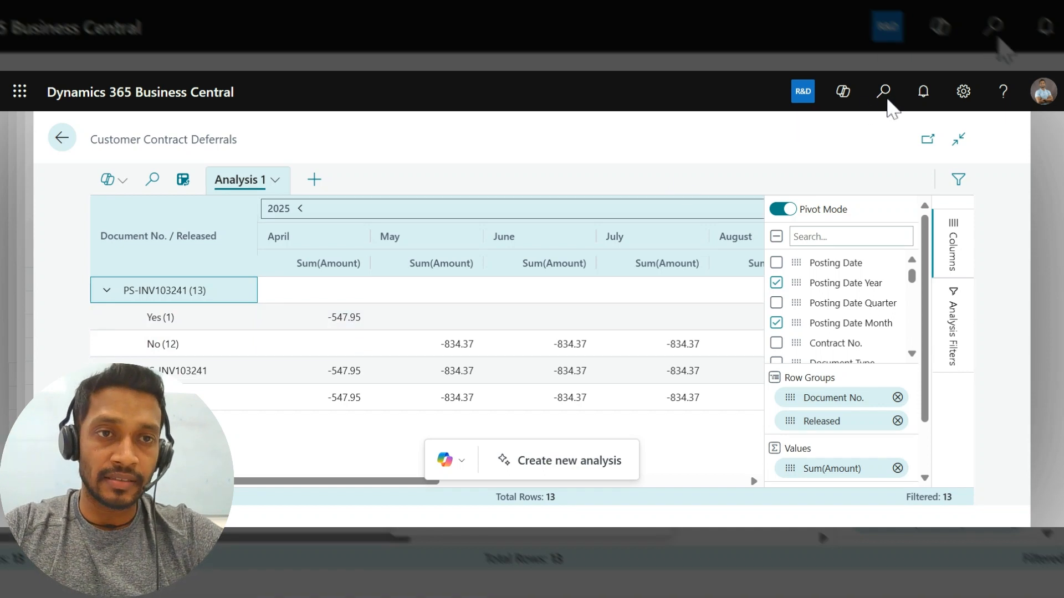
pyautogui.press('Escape')
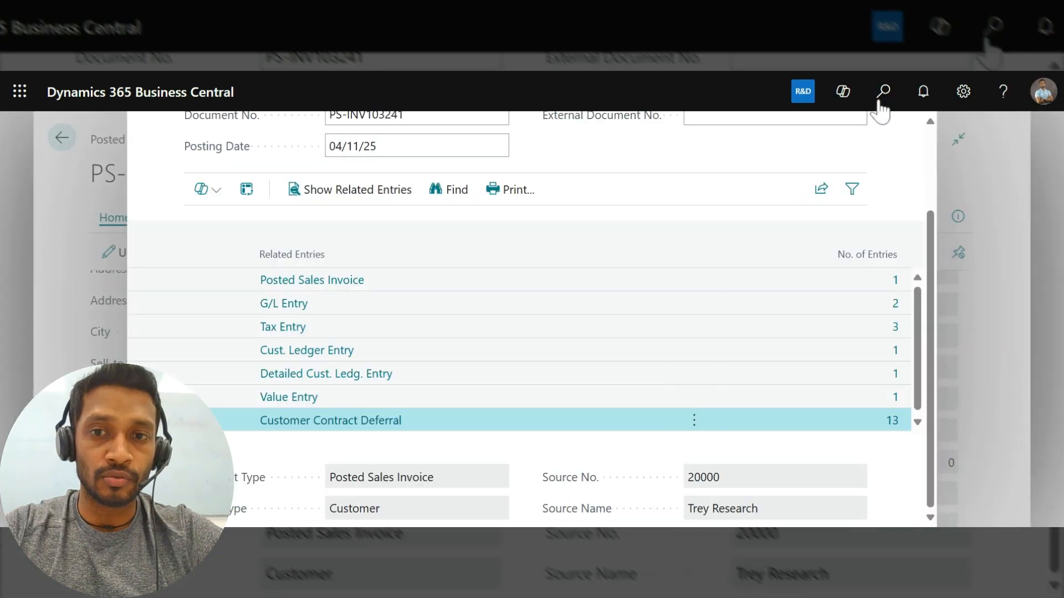
# Step: Open the Contract Deferrals Release task again for another release run
pyautogui.click(883, 91)
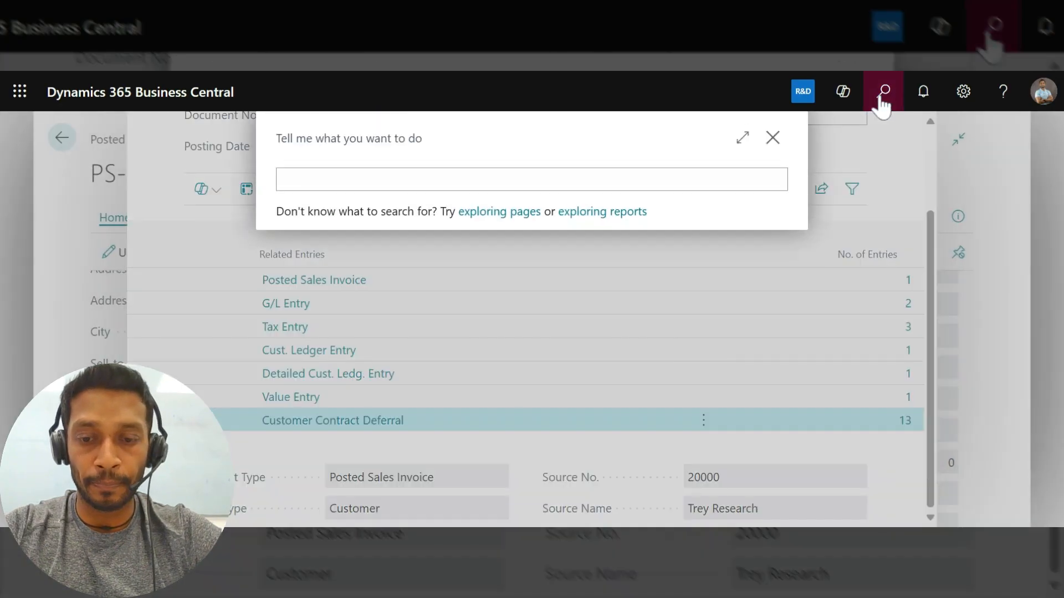
pyautogui.press('Escape')
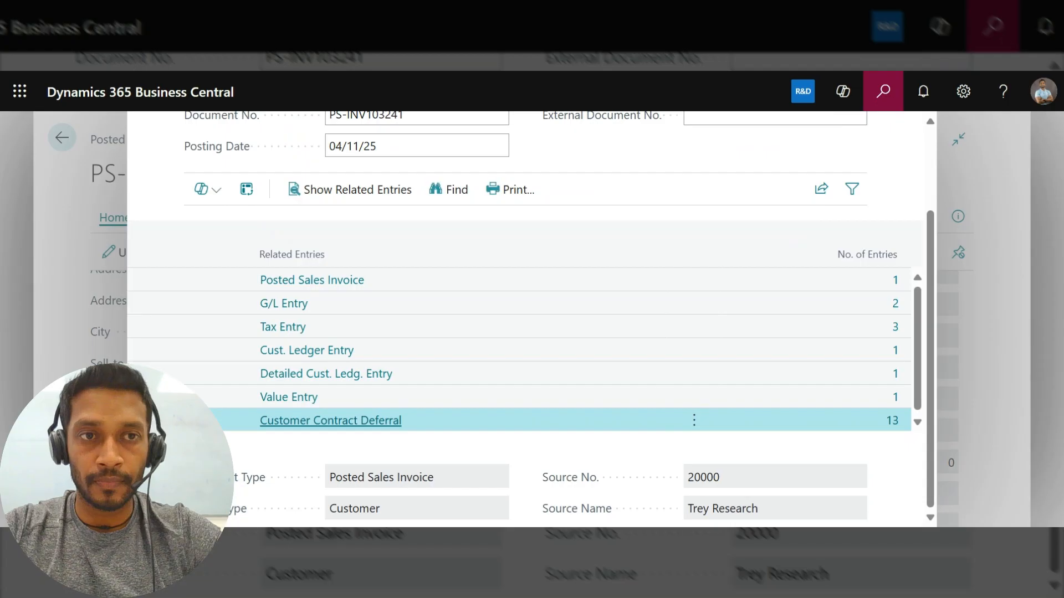
pyautogui.click(889, 103)
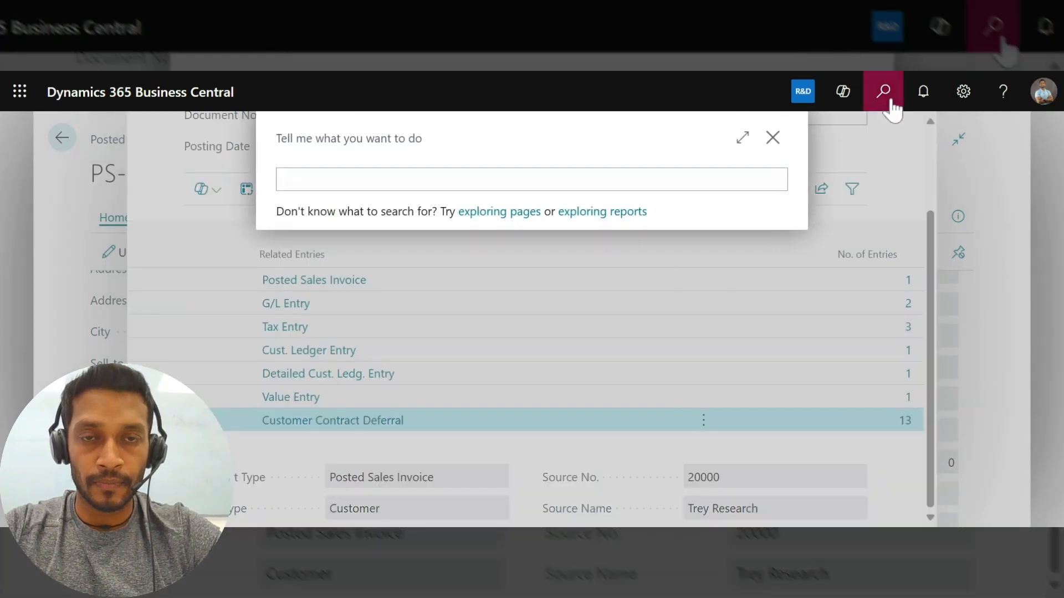
pyautogui.write('release')
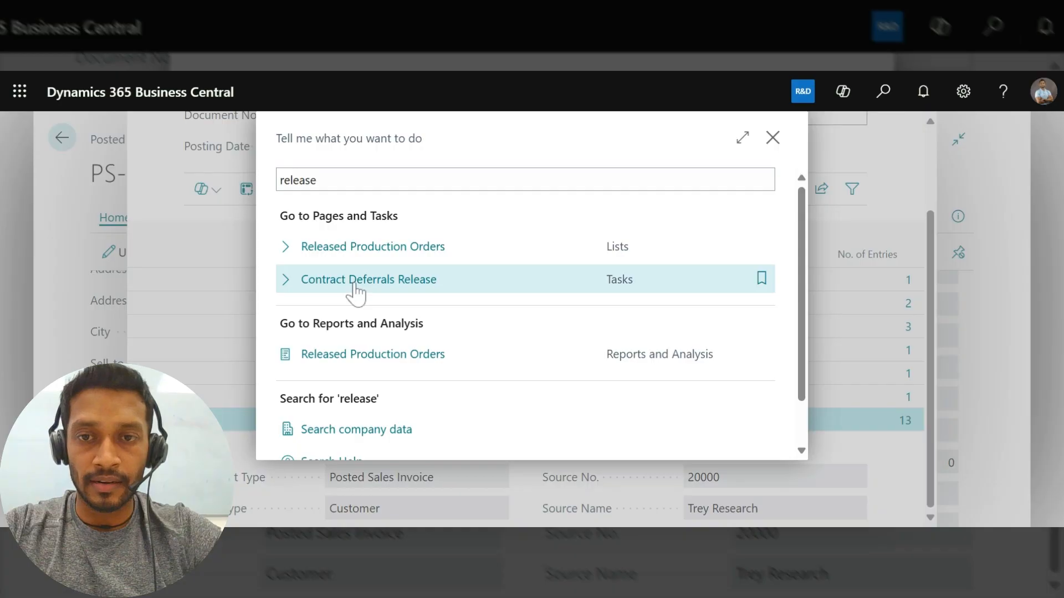
pyautogui.click(355, 280)
# Step: Set both the Posting Date and the Post Until Date to 5/31/2025 and run the contract deferrals release
pyautogui.click(530, 313)
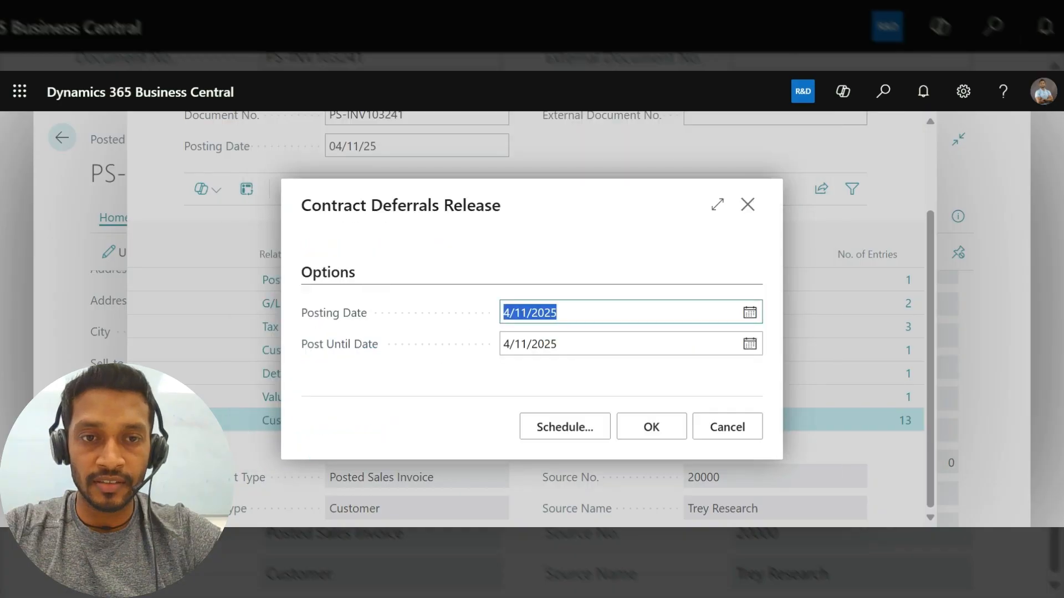
pyautogui.click(750, 314)
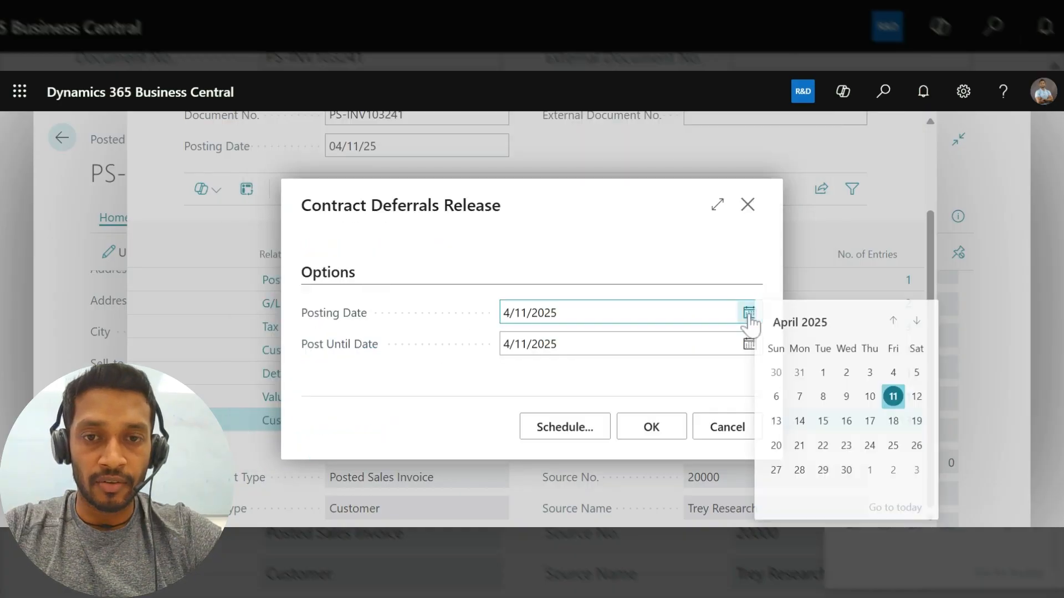
pyautogui.click(925, 323)
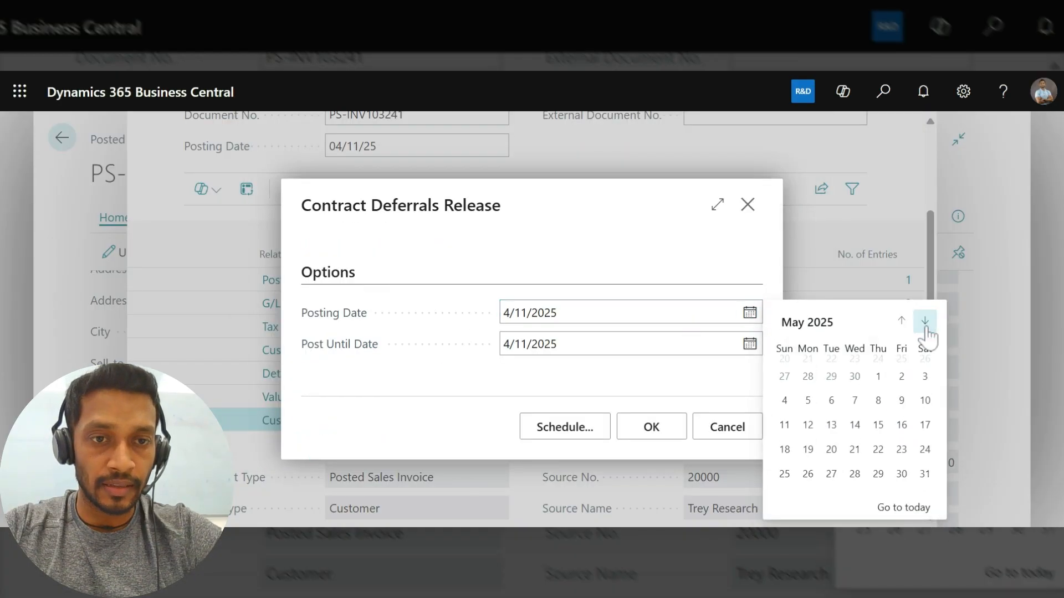
pyautogui.click(925, 472)
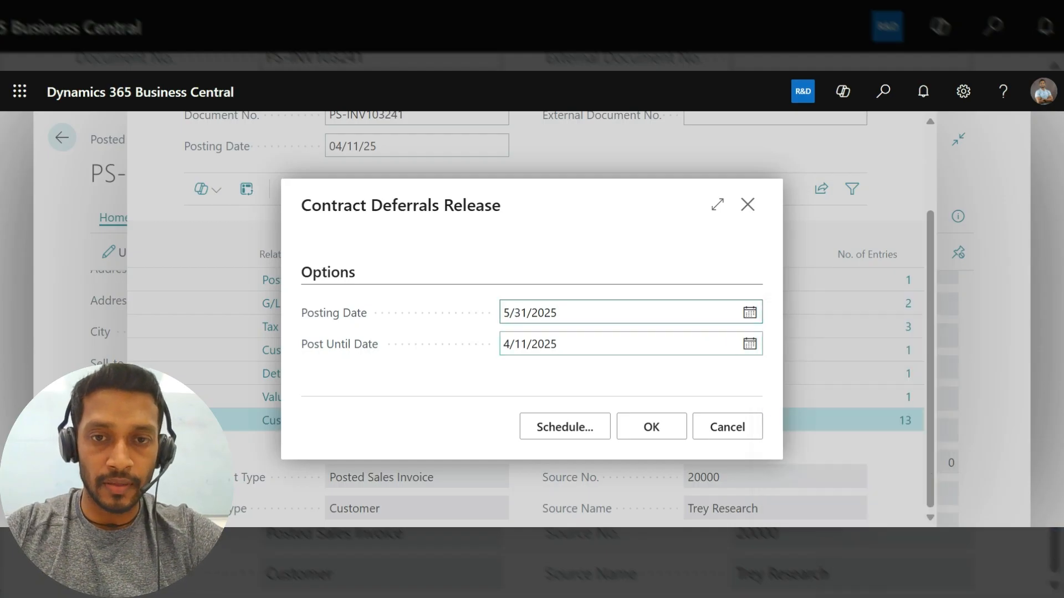
pyautogui.press('Tab')
pyautogui.write('5/31/2025')
pyautogui.click(652, 428)
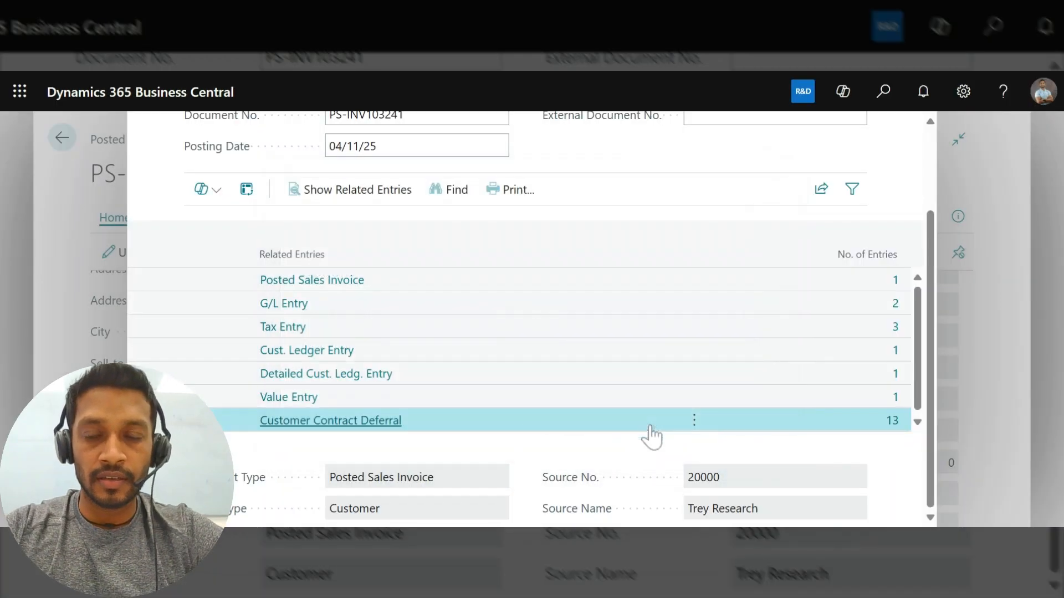
# Step: Reopen the invoice's Customer Contract Deferral entries and expand them by released status and by month of 2025 to check the May release
pyautogui.click(357, 425)
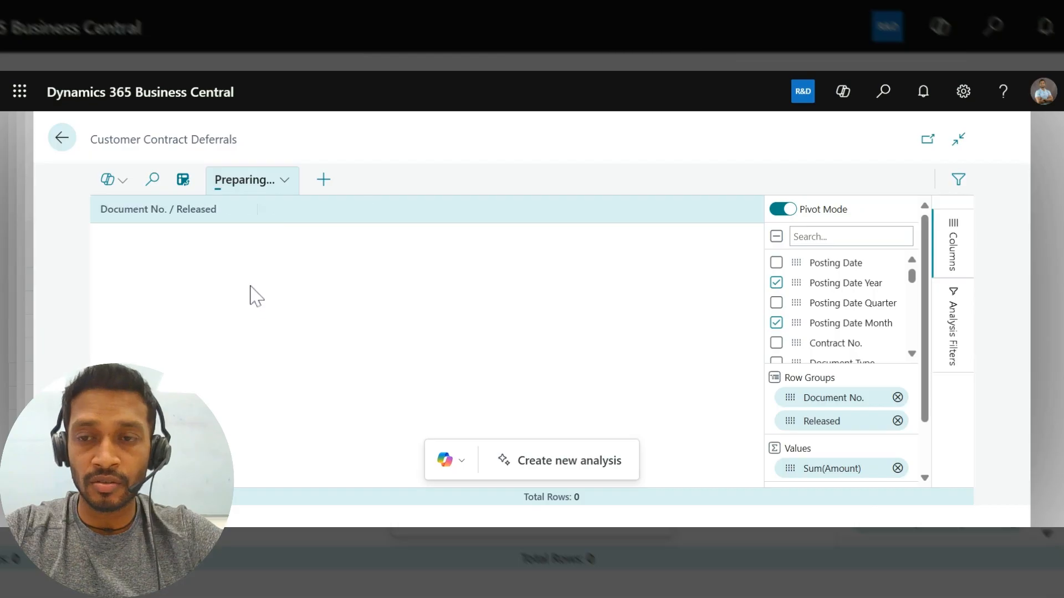
pyautogui.click(173, 291)
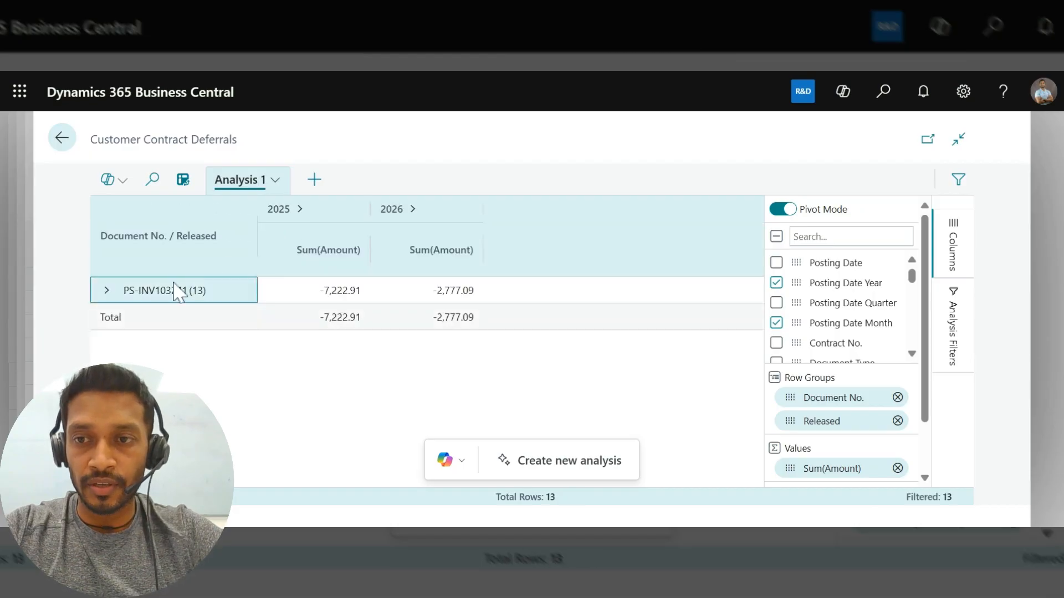
pyautogui.click(107, 290)
pyautogui.click(302, 213)
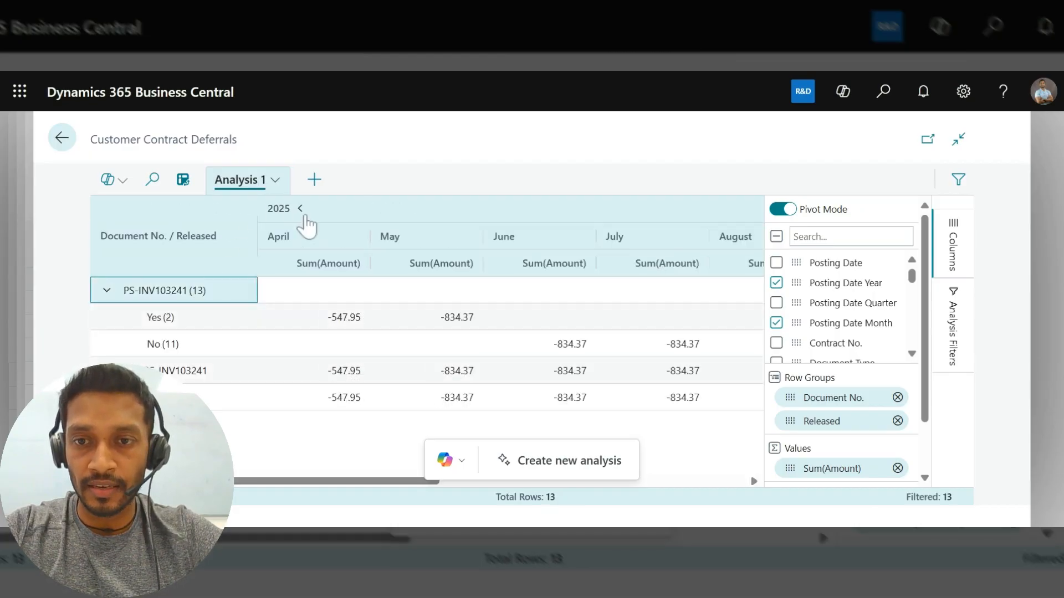
# Step: Search for "gen led en" and open the General Ledger Entries list
pyautogui.click(879, 95)
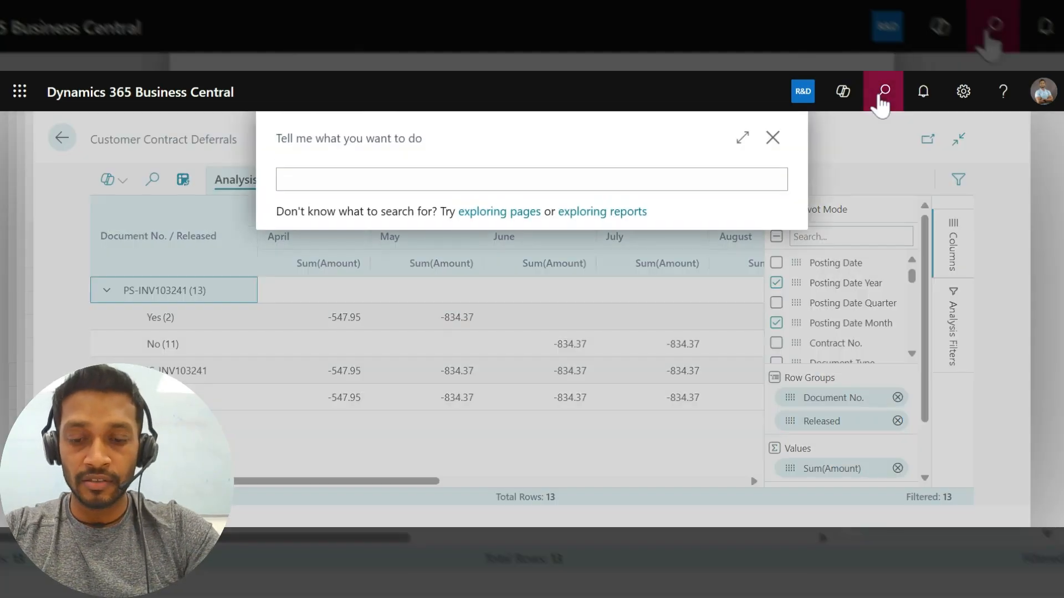
pyautogui.write('gen led en')
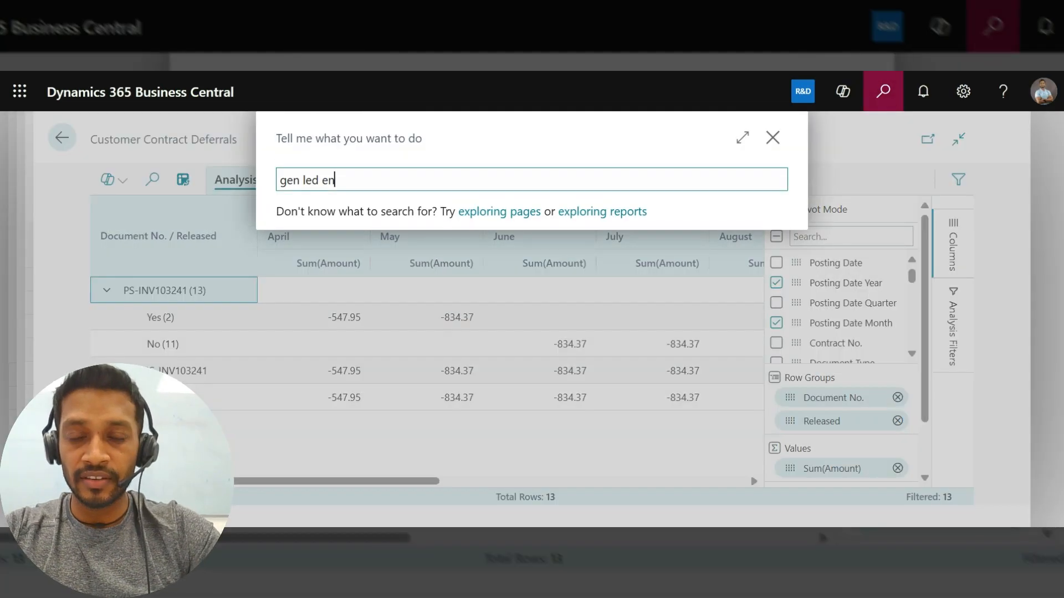
pyautogui.click(353, 394)
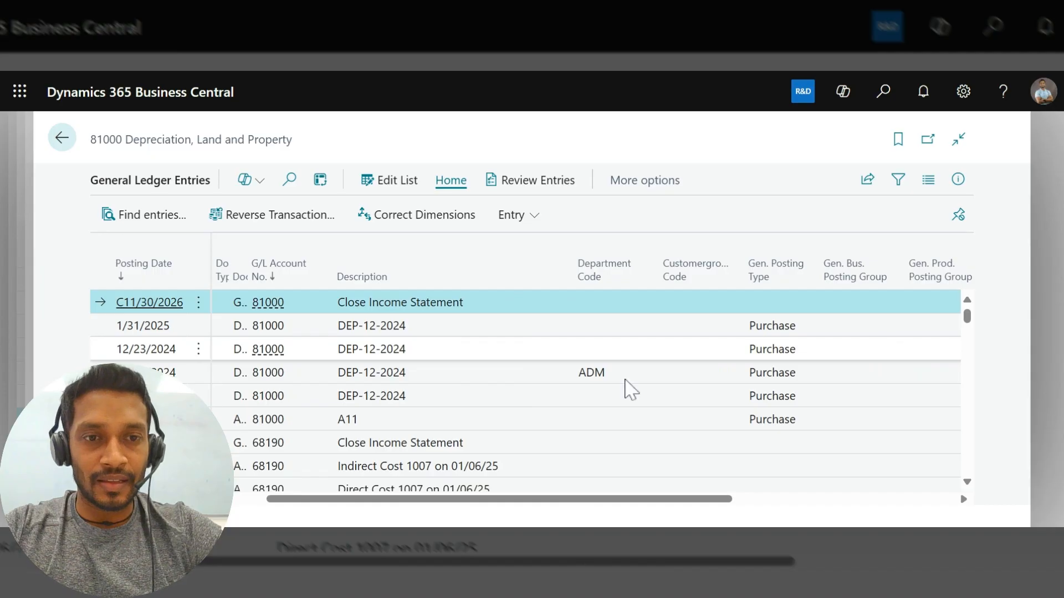
# Step: Sort the general ledger entries by Entry No. in descending order and review the newest deferral release postings
pyautogui.hscroll(5, 626, 387)
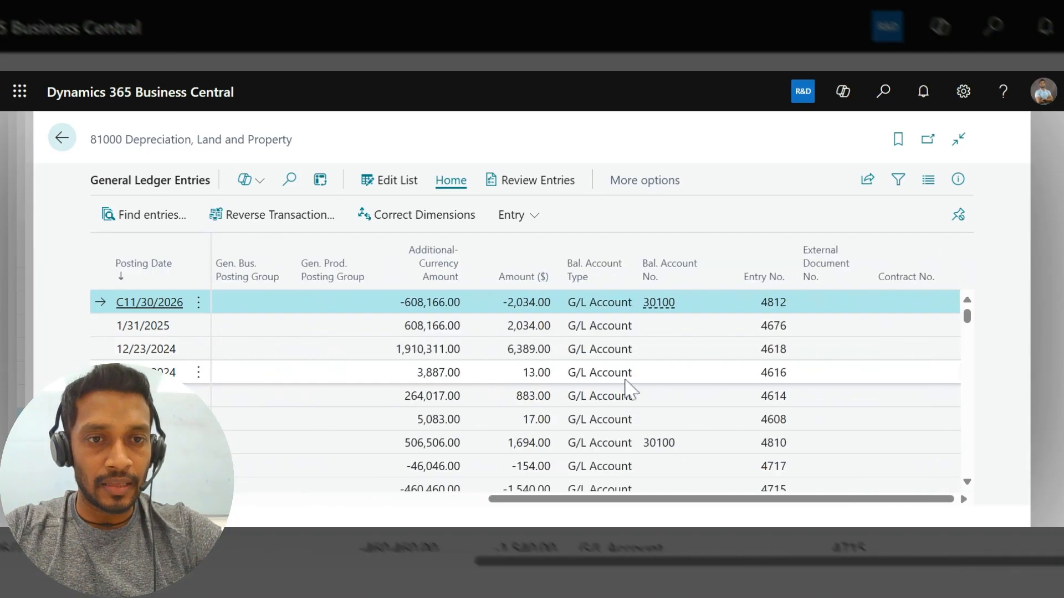
pyautogui.click(767, 282)
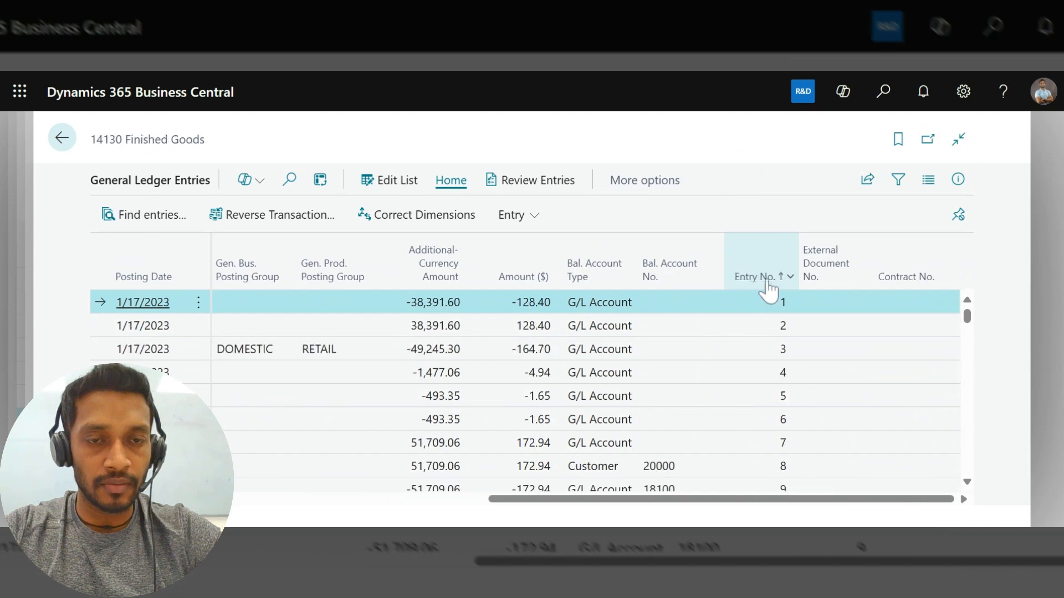
pyautogui.click(768, 283)
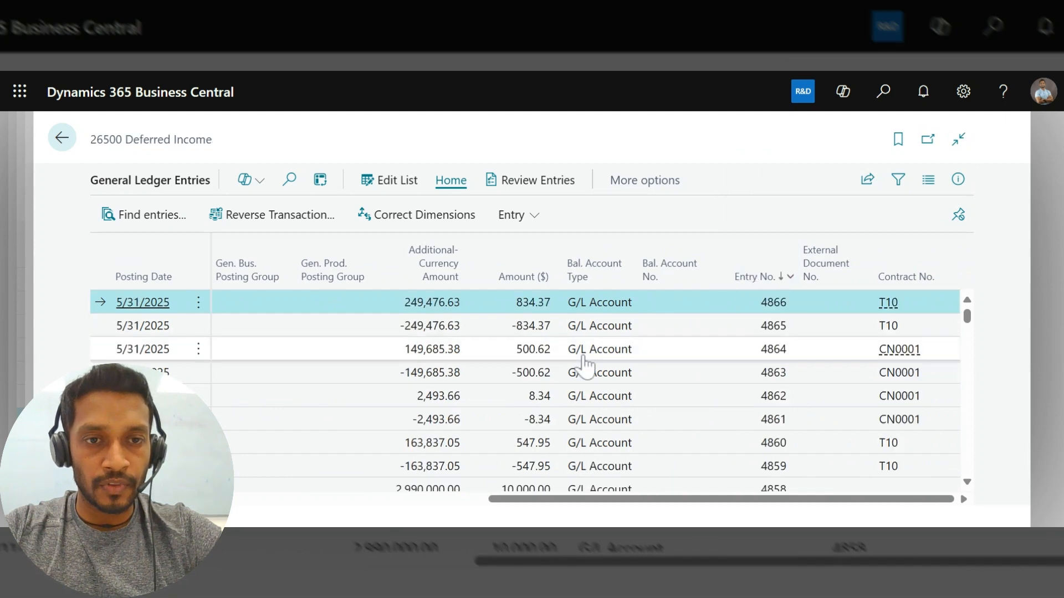
pyautogui.hscroll(-2, 586, 360)
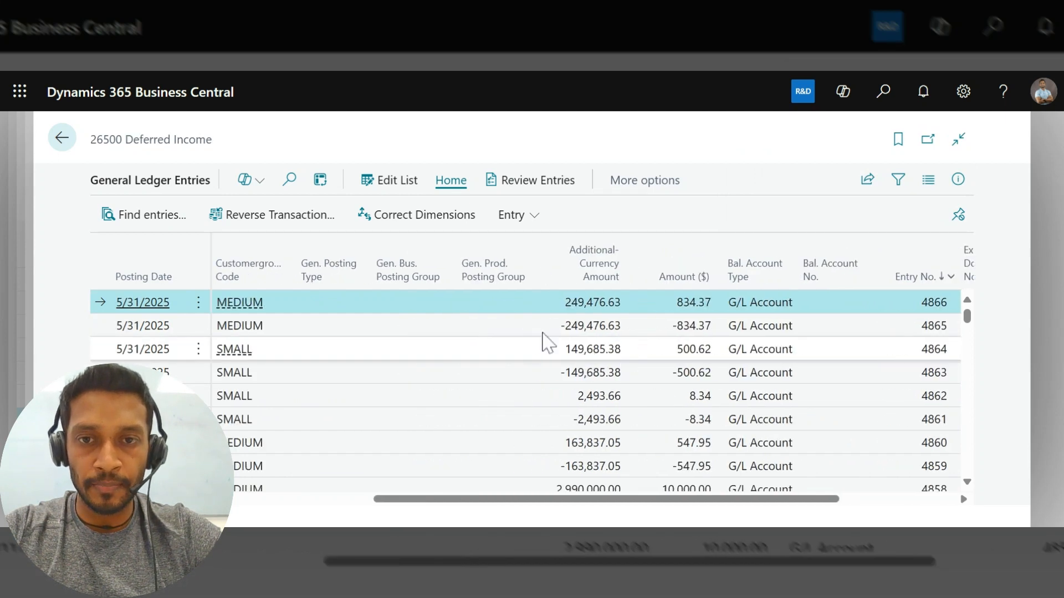
pyautogui.hscroll(-5, 533, 307)
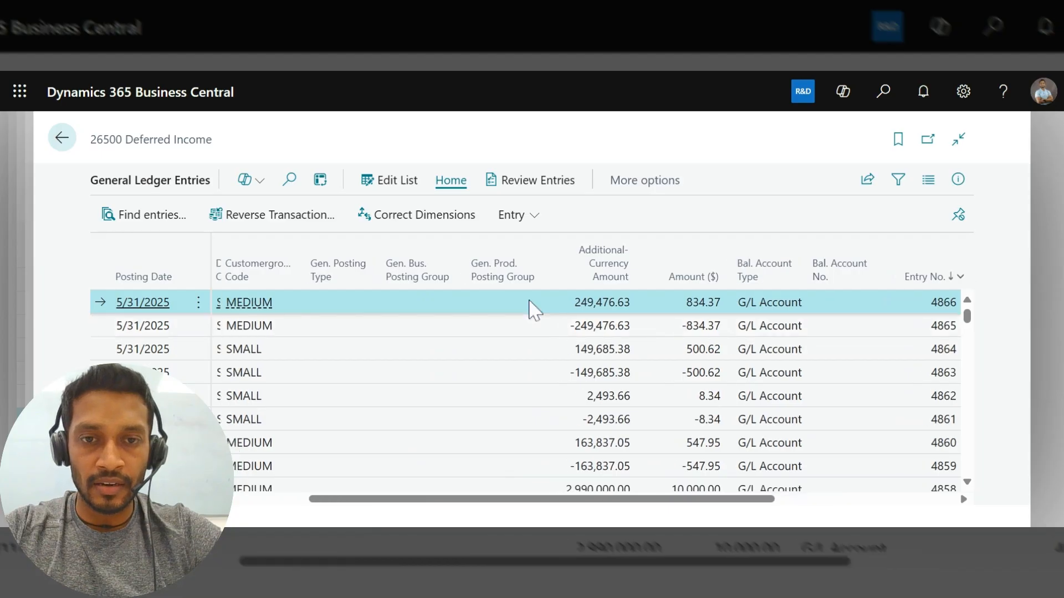
pyautogui.hscroll(5, 533, 307)
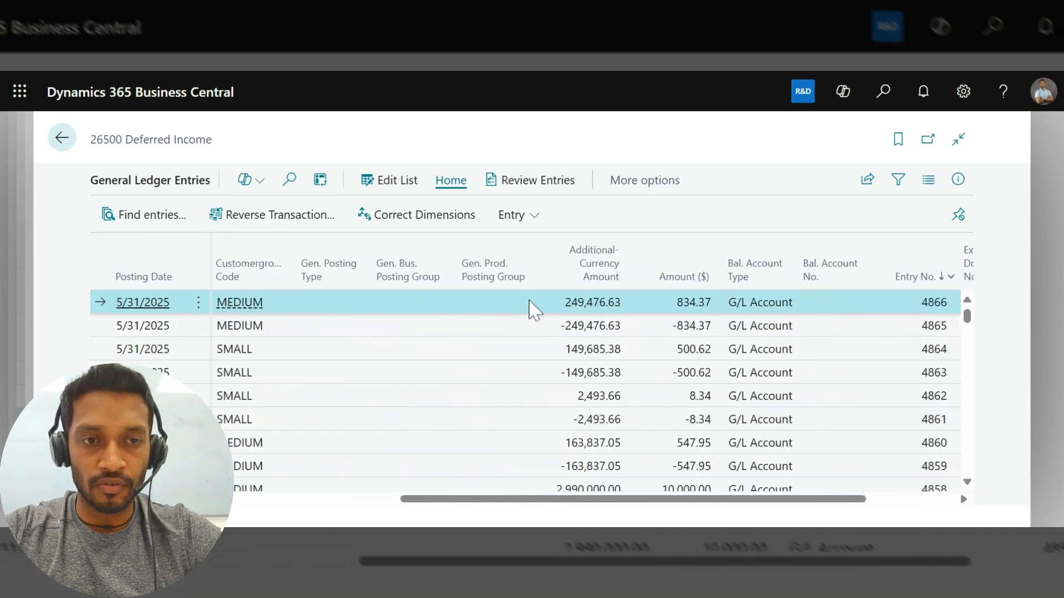
# Step: Check the G/L accounts used by the newest May 2025 deferral release entries and display the details of account 15130
pyautogui.hscroll(-5, 614, 302)
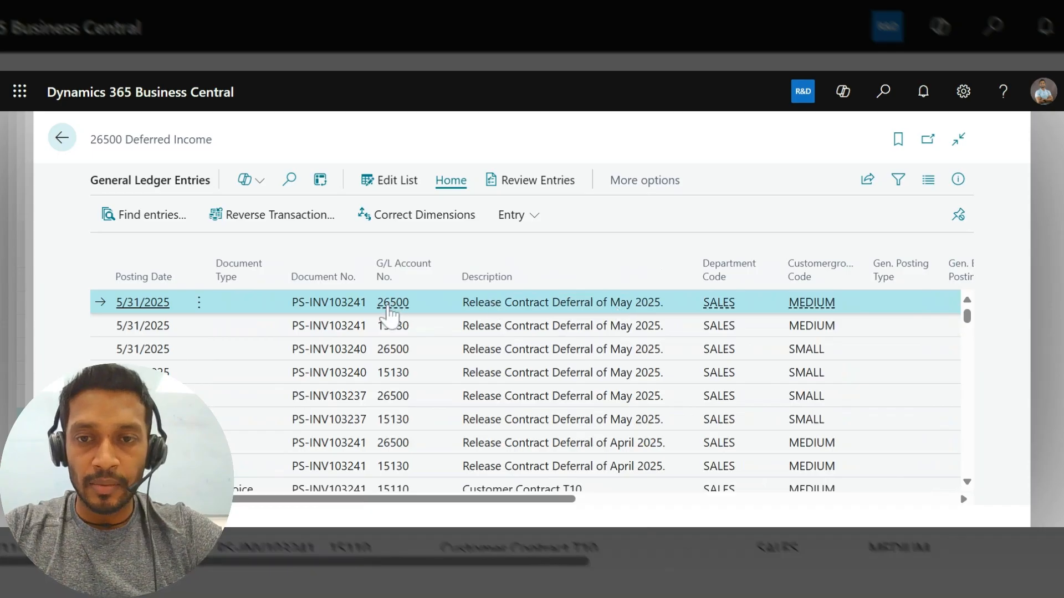
pyautogui.moveTo(390, 314)
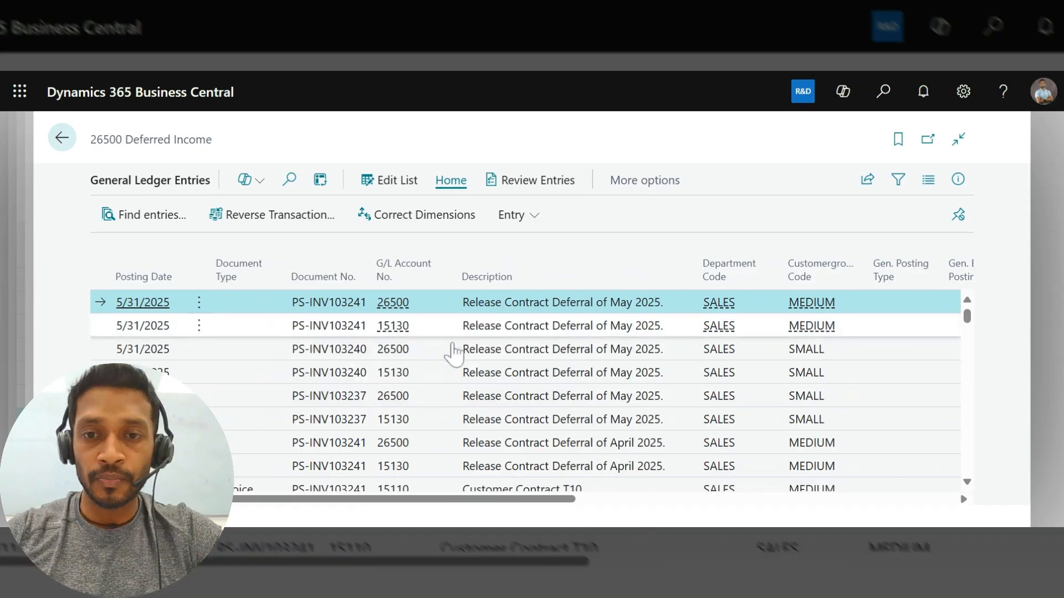
pyautogui.click(406, 334)
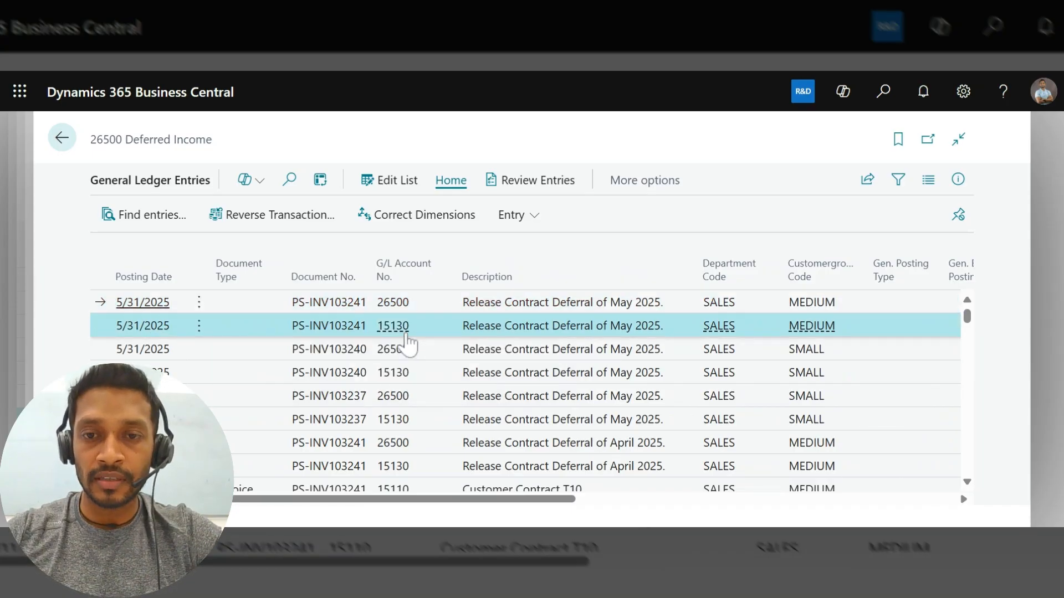
pyautogui.moveTo(394, 327)
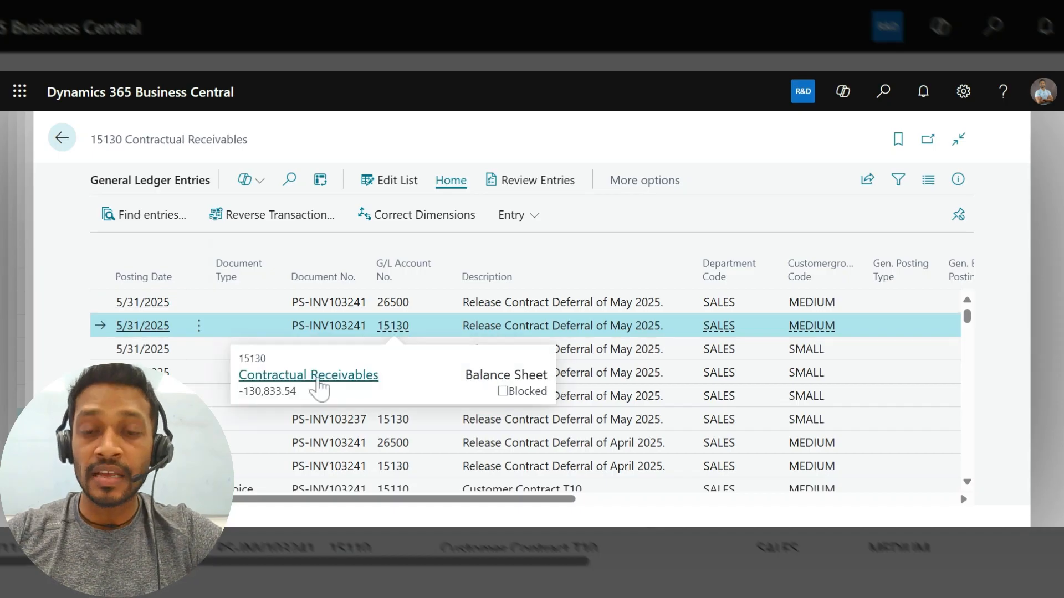
# Step: Search for "gen pos se" and open the General Posting Setup page
pyautogui.click(885, 92)
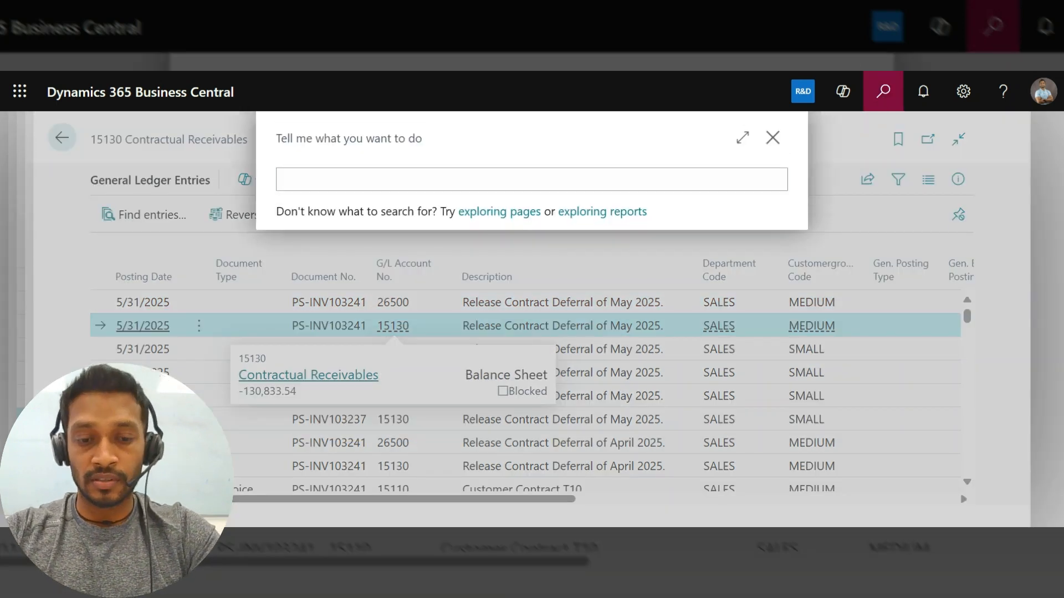
pyautogui.write('p')
pyautogui.press('BackSpace')
pyautogui.write('gen pos se')
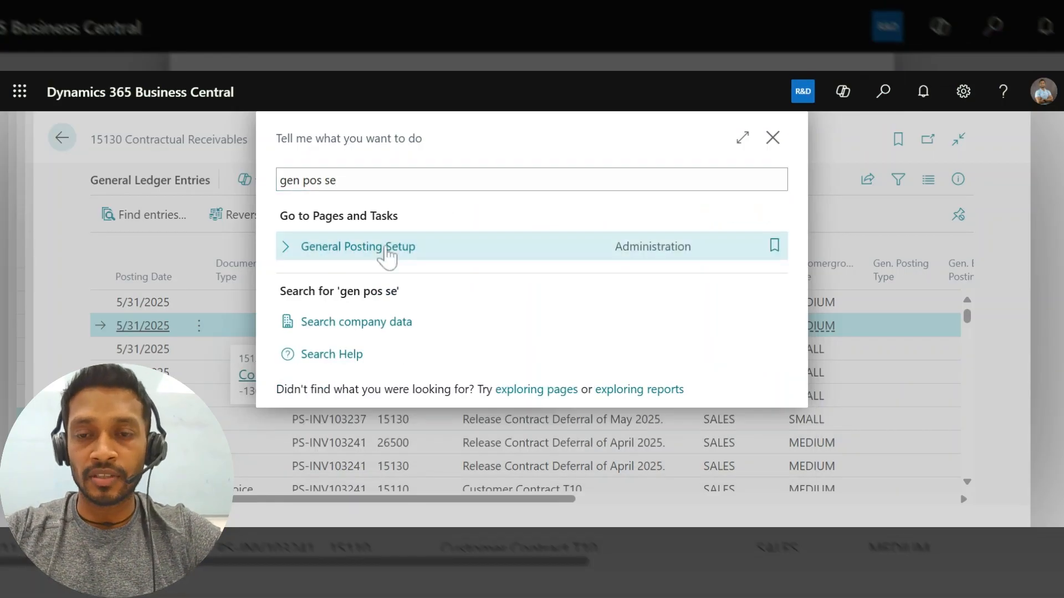
pyautogui.press('Return')
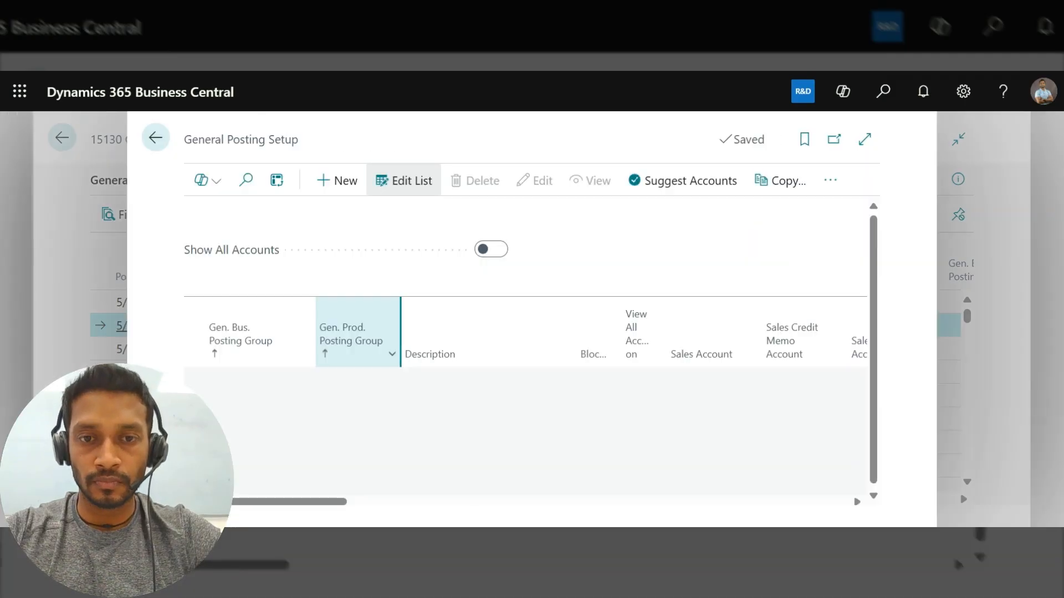
# Step: Turn on Show All Accounts and examine the SERVICES row's Customer Contract Account and Customer Contract Deferral Account
pyautogui.click(488, 249)
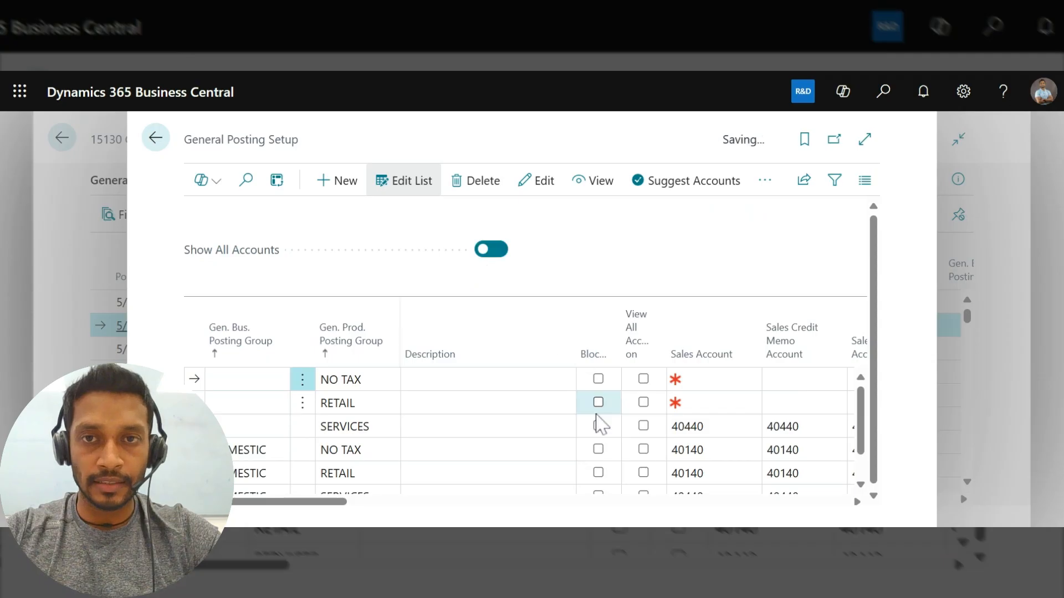
pyautogui.hscroll(10, 598, 424)
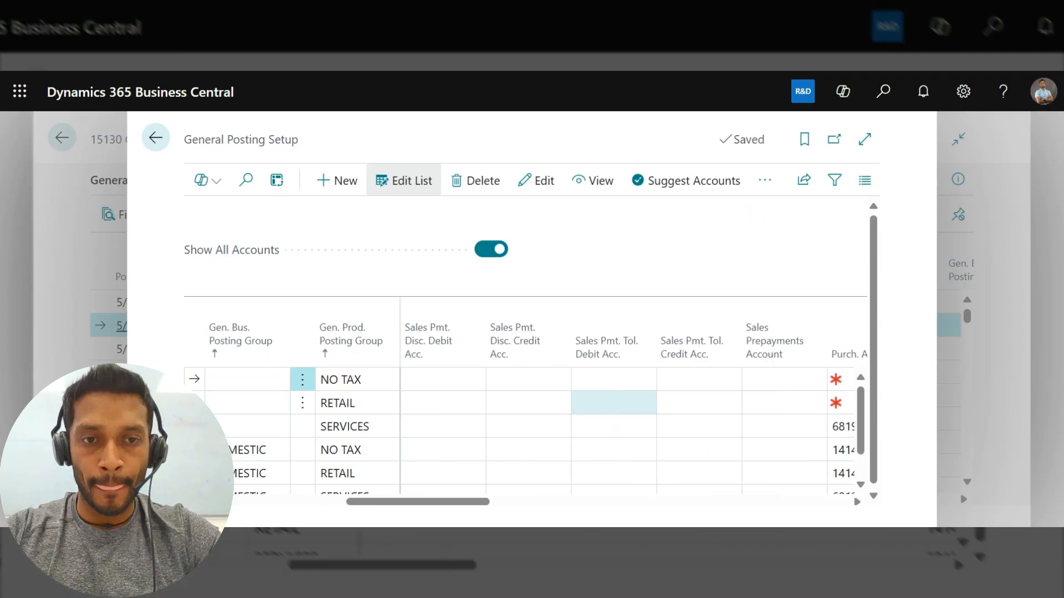
pyautogui.hscroll(4, 588, 403)
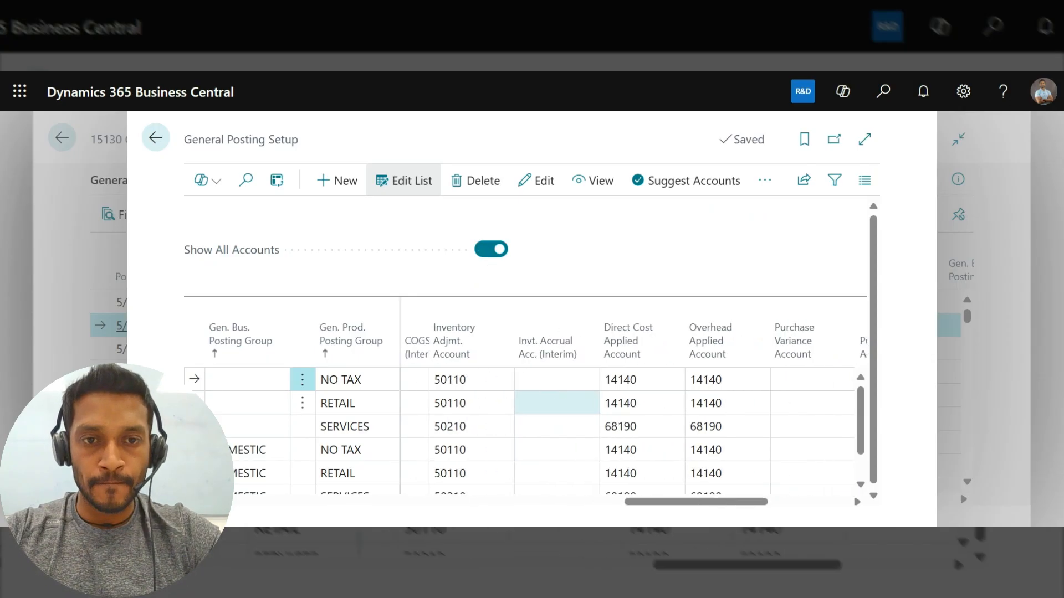
pyautogui.hscroll(6, 557, 403)
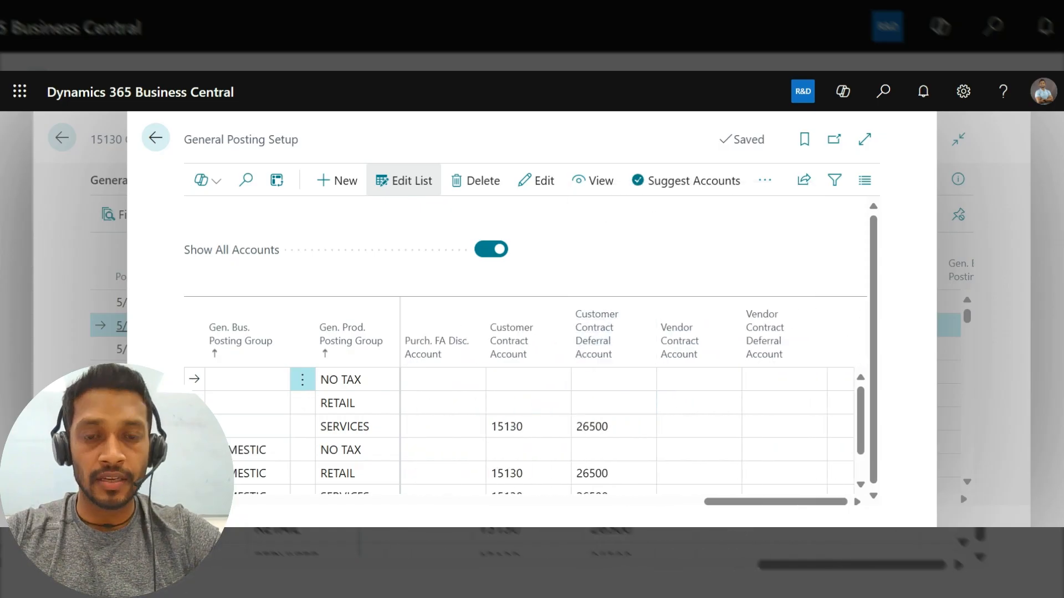
pyautogui.click(612, 427)
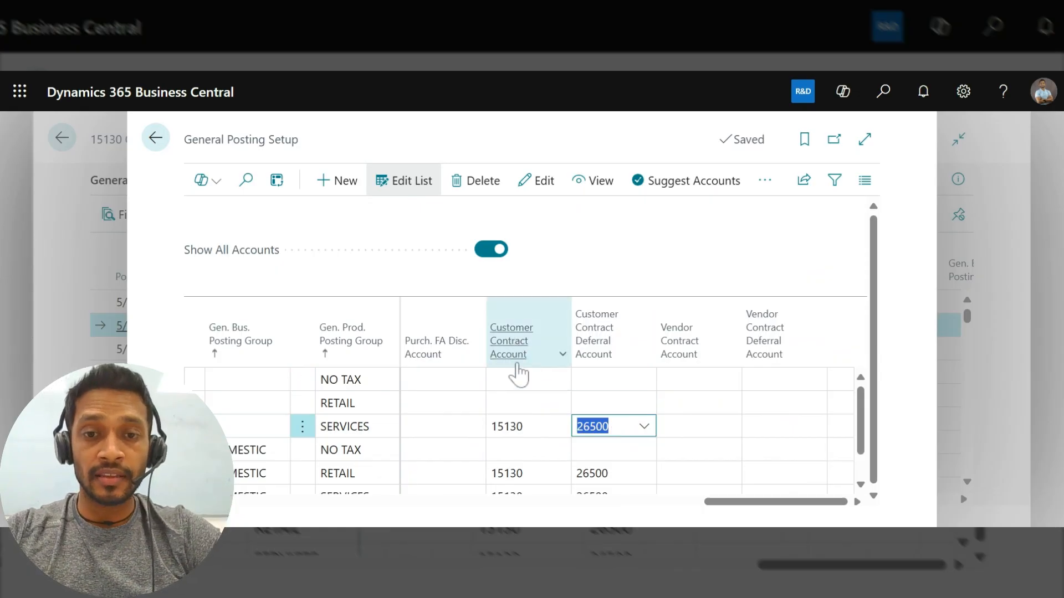
pyautogui.click(532, 427)
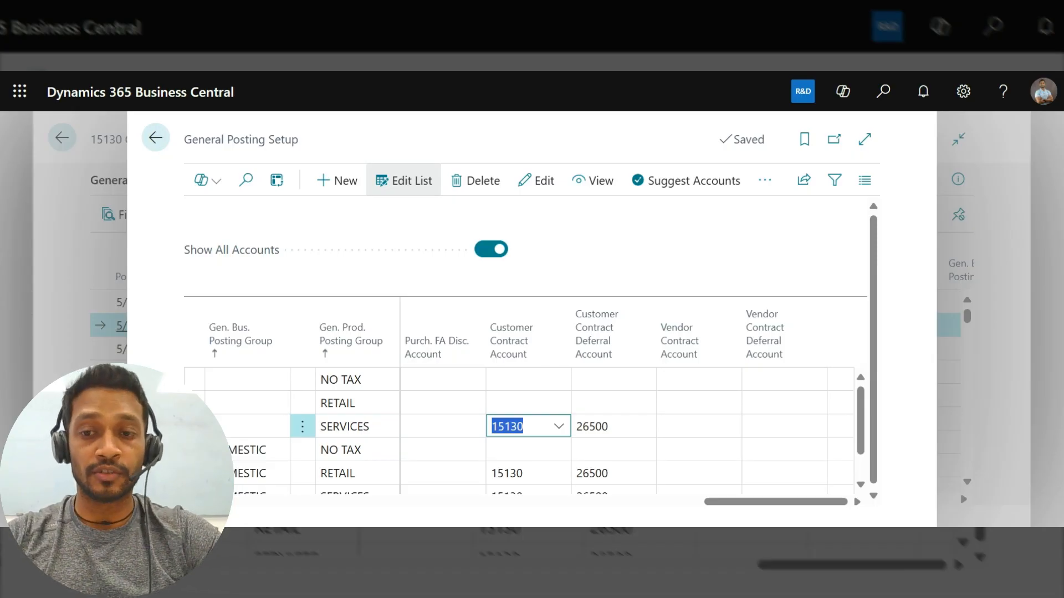
# Step: Compare the SERVICES row's Sales Account with its Customer Contract Account and Customer Contract Deferral Account
pyautogui.hscroll(-15, 626, 426)
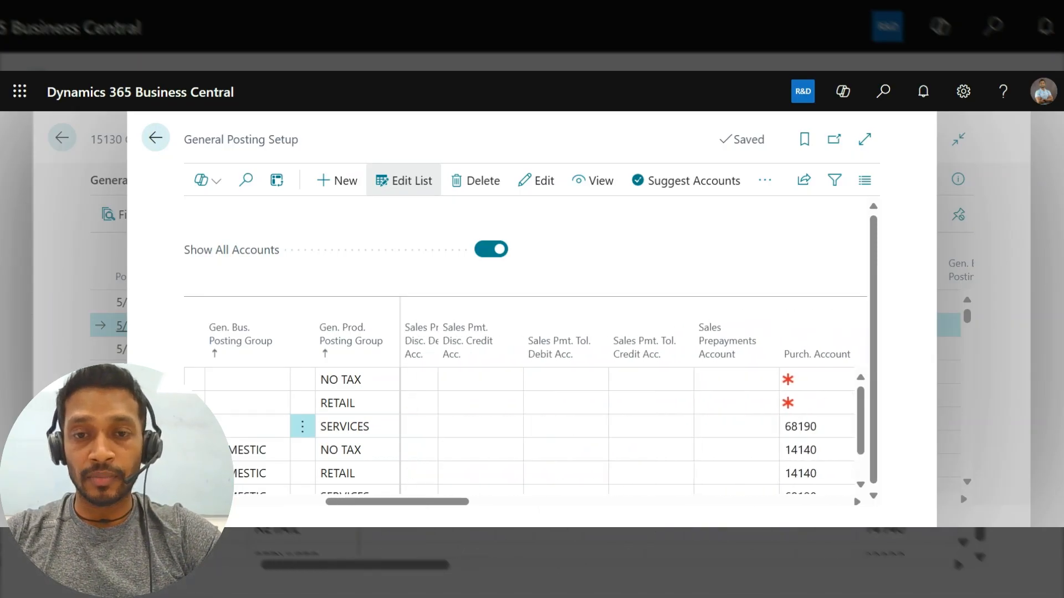
pyautogui.hscroll(-10, 626, 426)
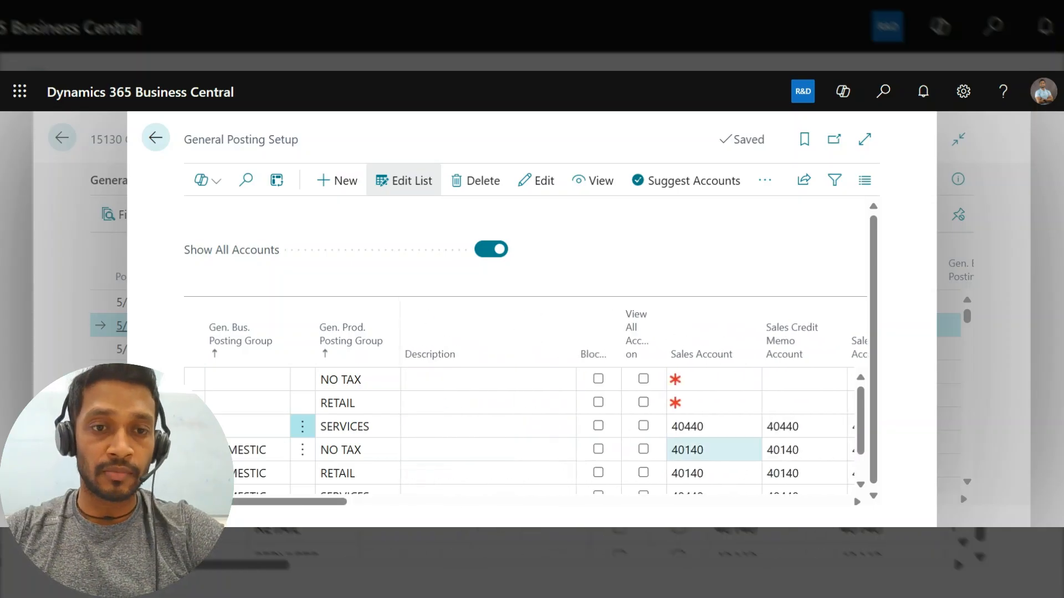
pyautogui.hscroll(4, 554, 421)
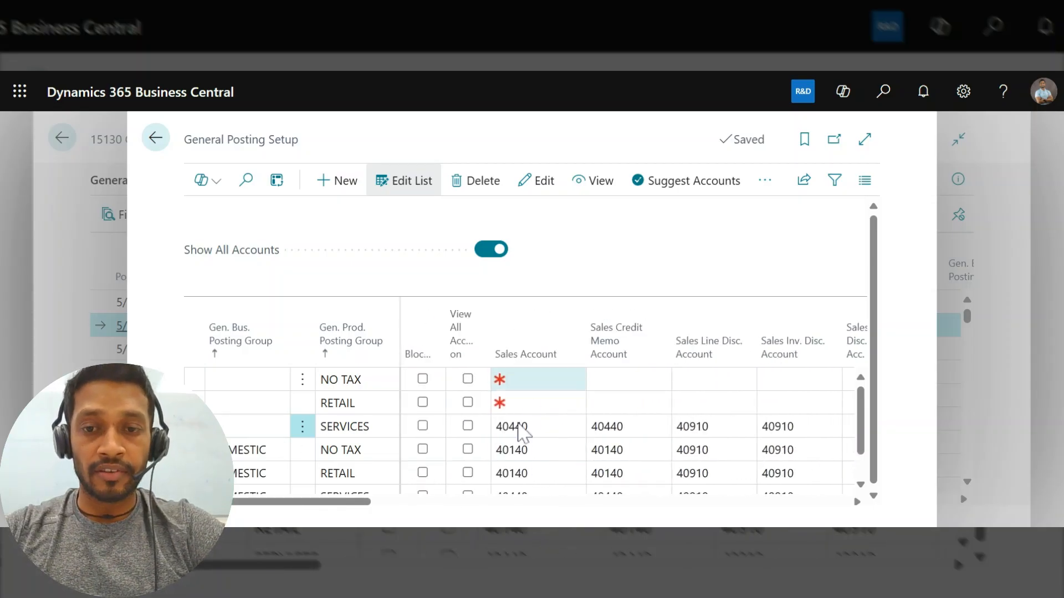
pyautogui.hscroll(20, 626, 426)
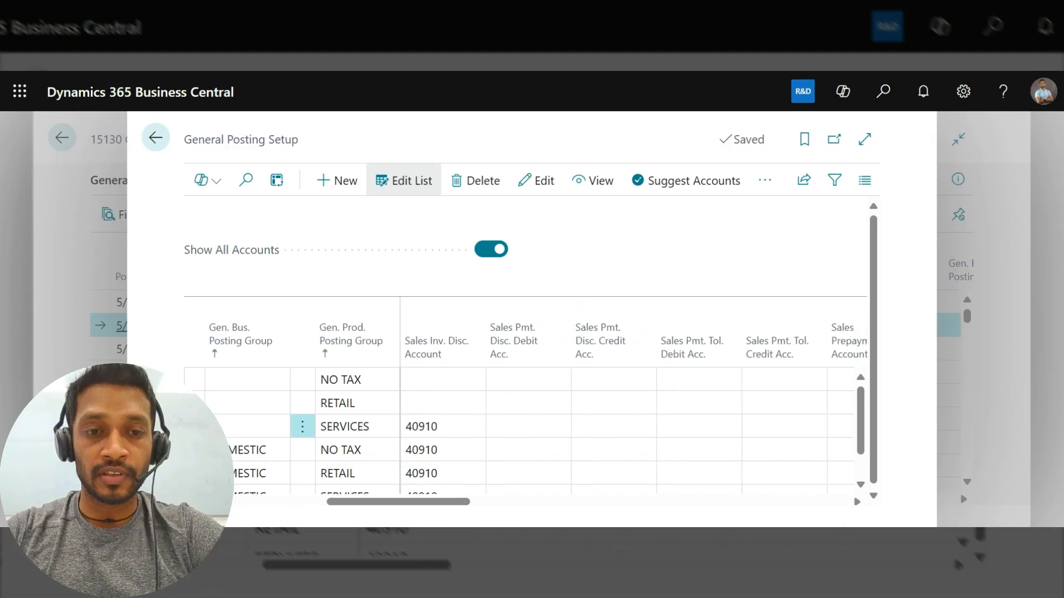
pyautogui.hscroll(3, 572, 384)
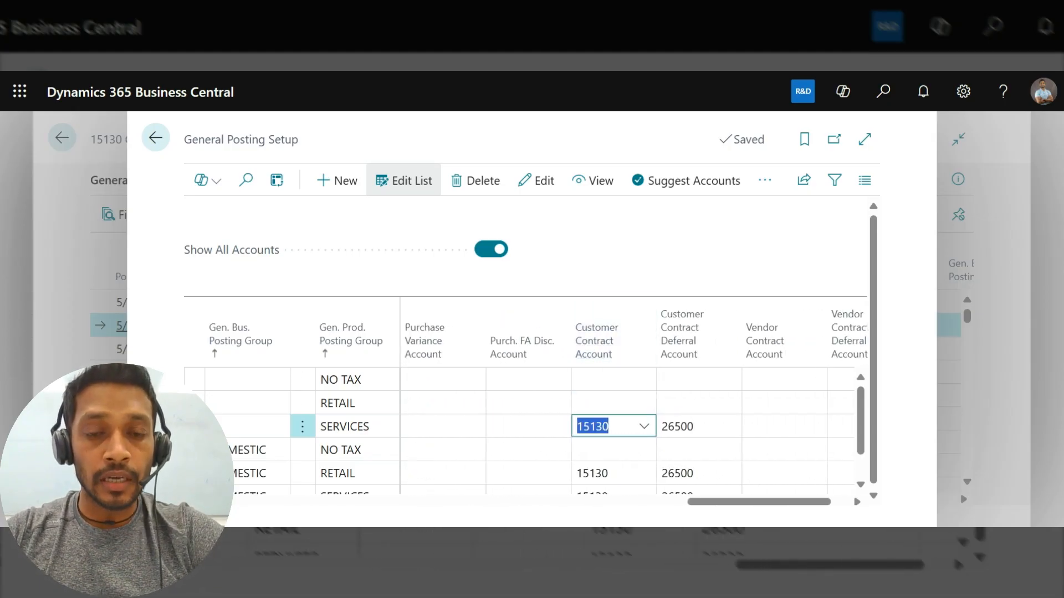
pyautogui.click(645, 250)
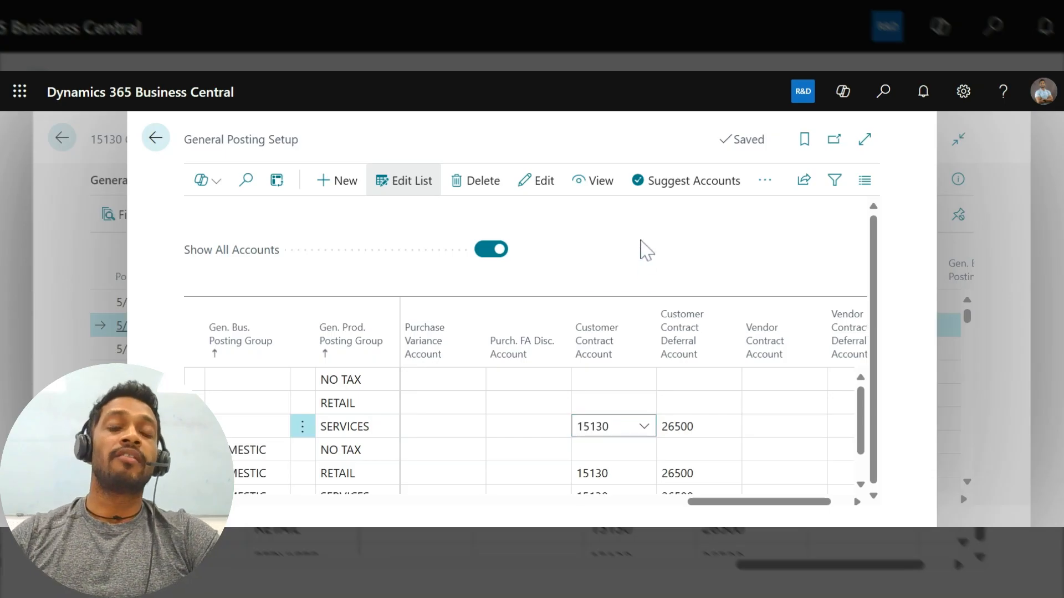